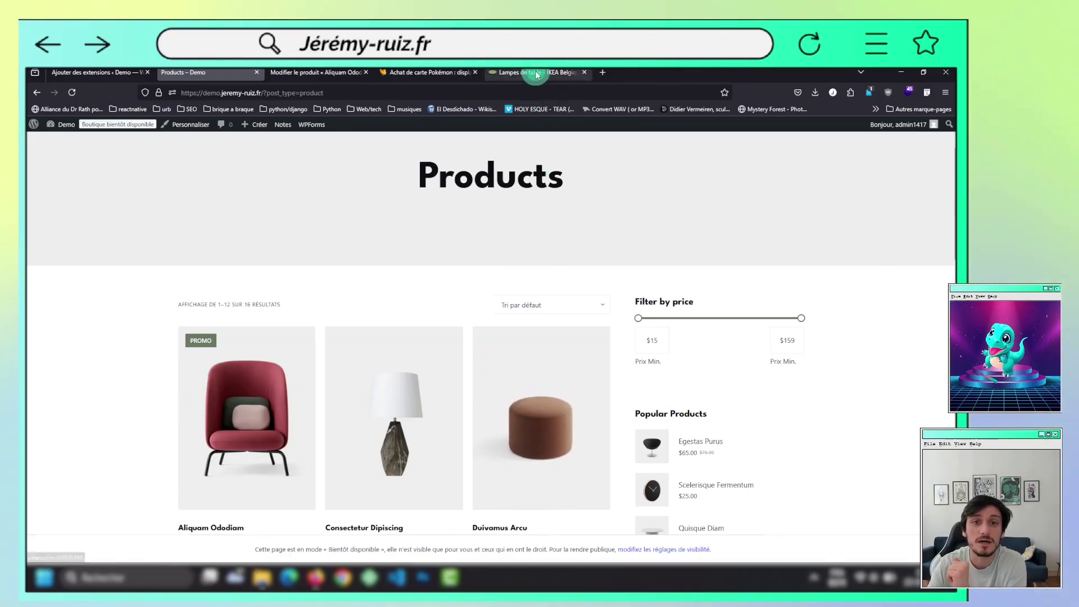
Search the WordPress plugin directory for "acf", and install and activate the Advanced Custom Fields plugin
{"action": "left_click", "coordinate": [538, 73]}
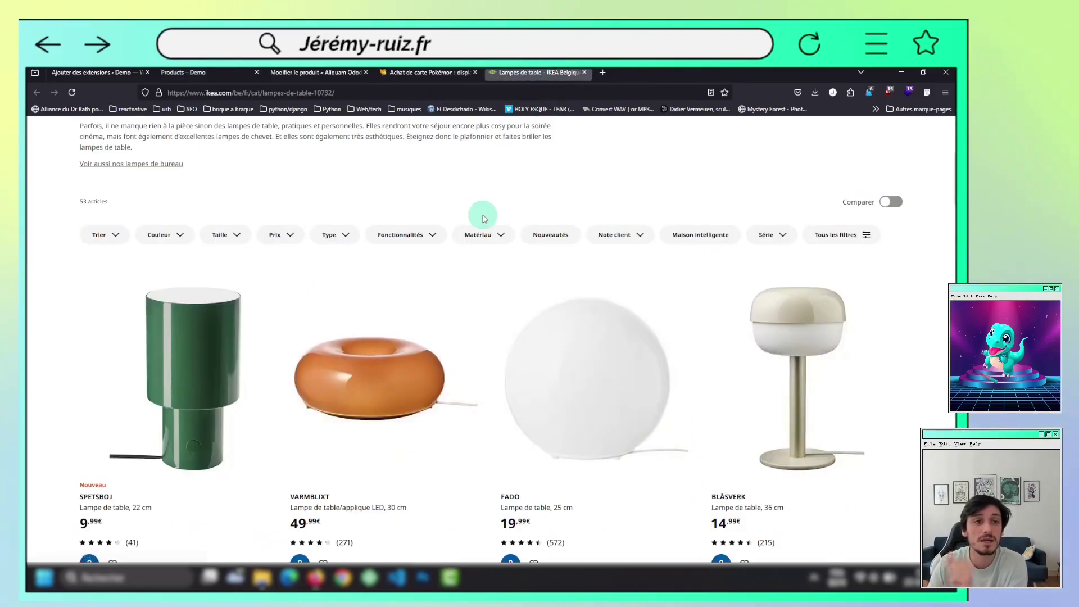
{"action": "left_click", "coordinate": [111, 72]}
{"action": "left_click", "coordinate": [765, 176]}
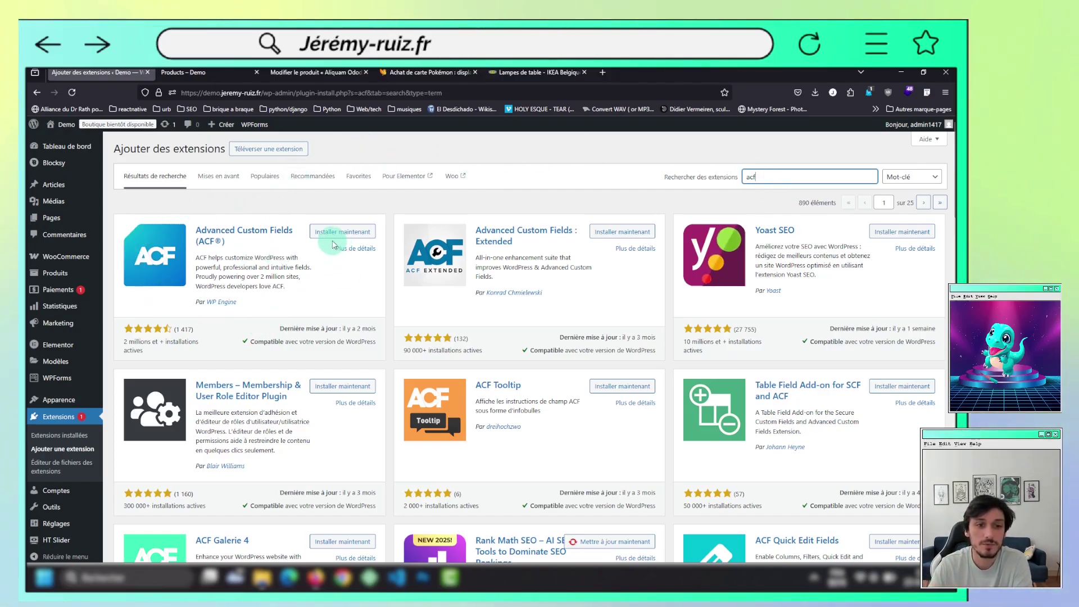
{"action": "left_click", "coordinate": [349, 233]}
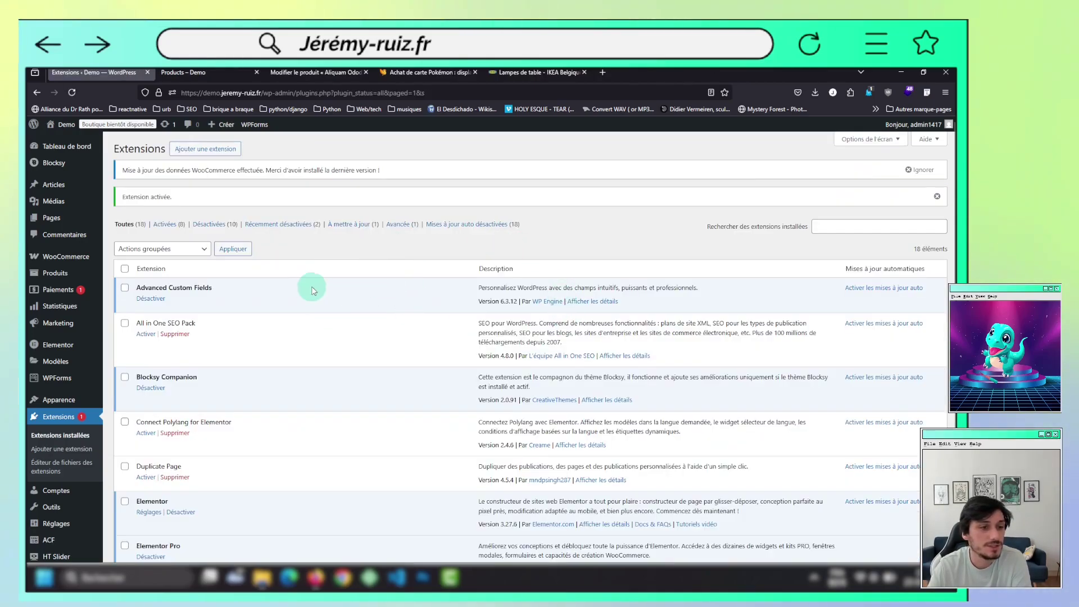
Open the ACF field groups list and start adding a new field group
{"action": "scroll", "coordinate": [48, 388], "scroll_direction": "down", "scroll_amount": 3}
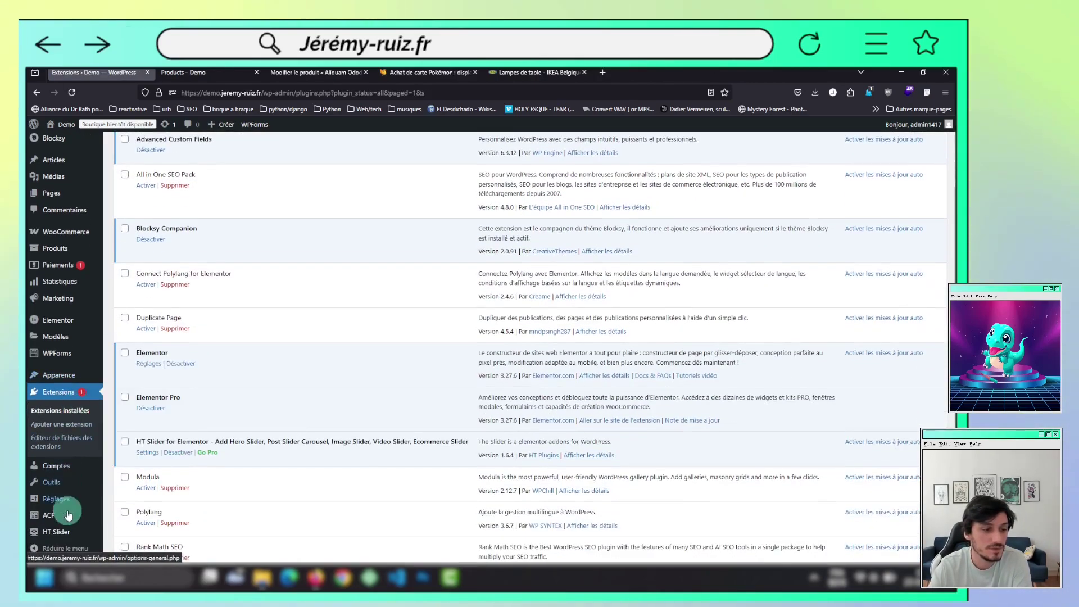
{"action": "mouse_move", "coordinate": [47, 520]}
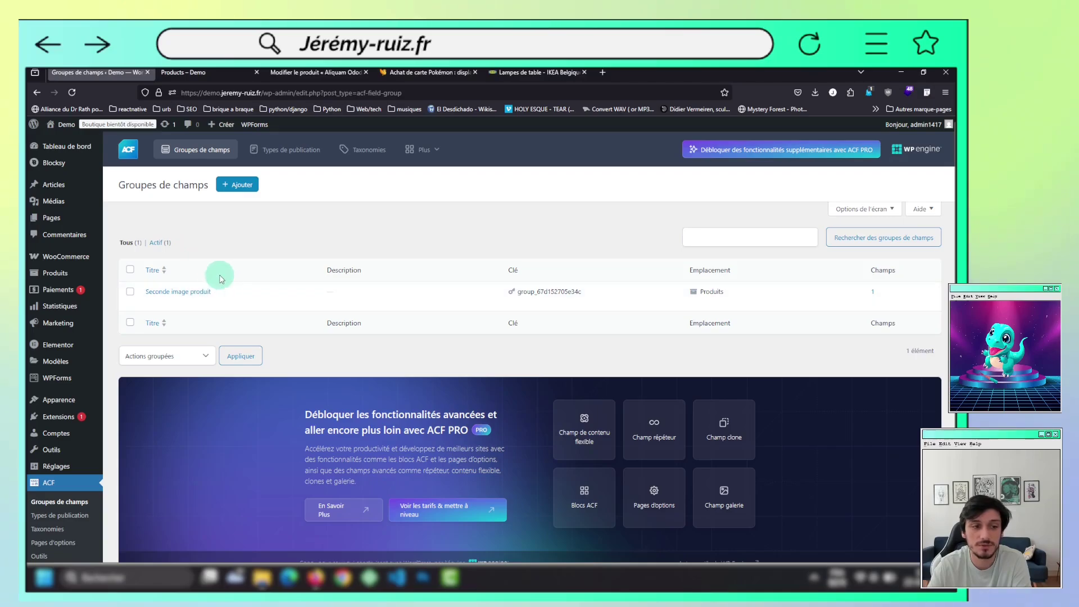
{"action": "left_click", "coordinate": [252, 302]}
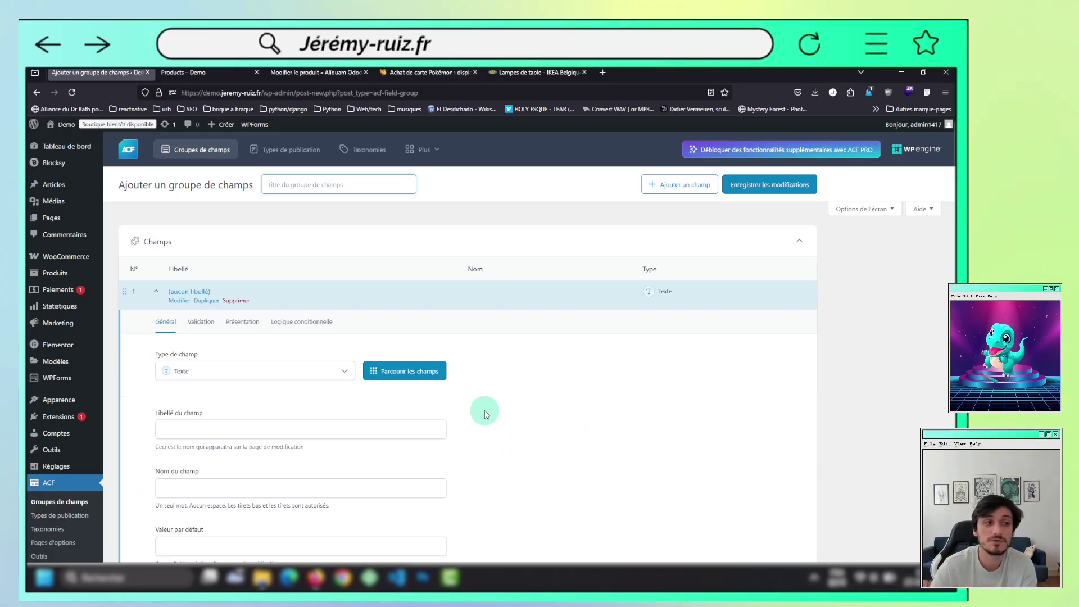
Check the edit page of the Aliquam Ododiam product, and title the new field group "Produit"
{"action": "left_click", "coordinate": [290, 73]}
{"action": "scroll", "coordinate": [260, 225], "scroll_direction": "down", "scroll_amount": 1}
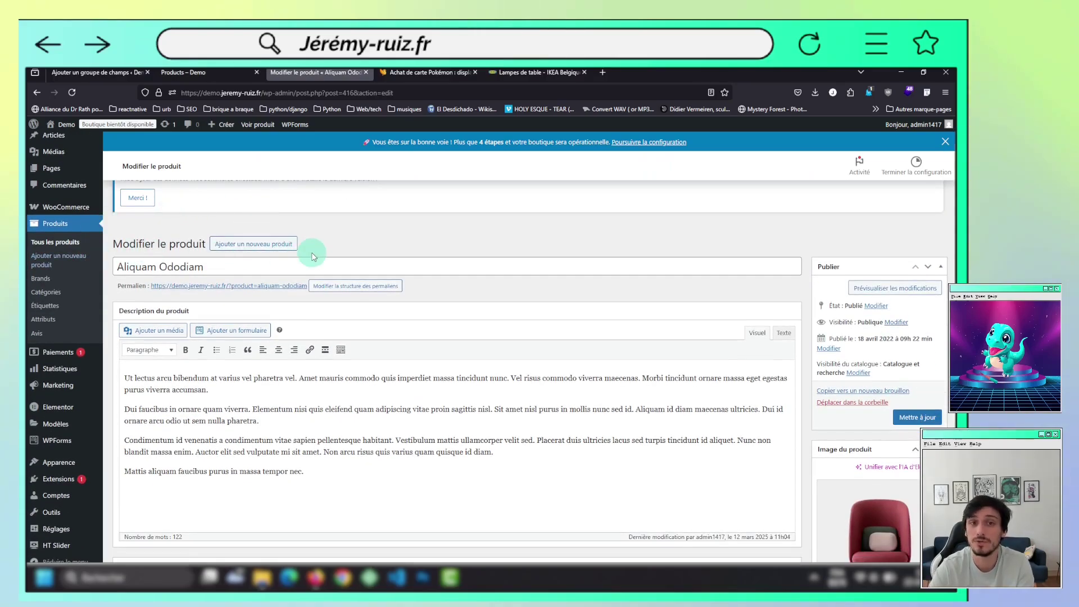
{"action": "scroll", "coordinate": [313, 257], "scroll_direction": "down", "scroll_amount": 2}
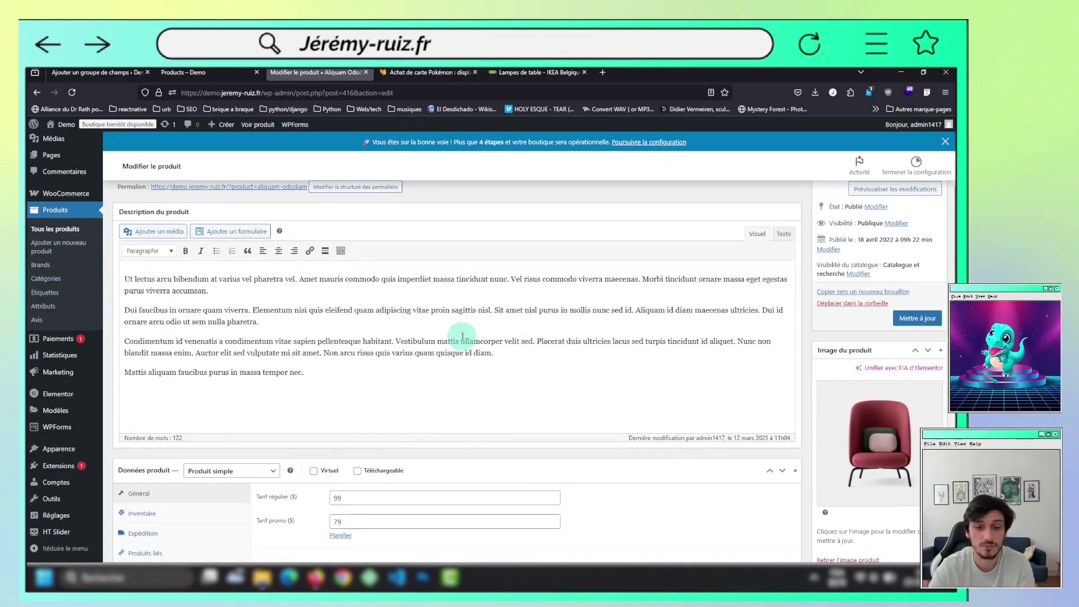
{"action": "scroll", "coordinate": [463, 336], "scroll_direction": "down", "scroll_amount": 3}
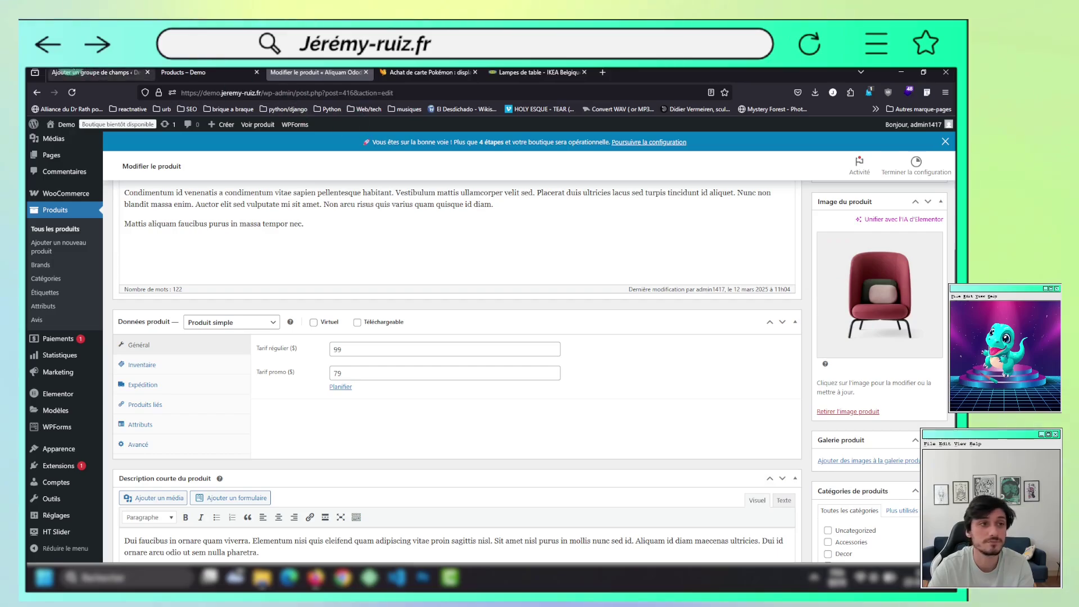
{"action": "left_click", "coordinate": [64, 72]}
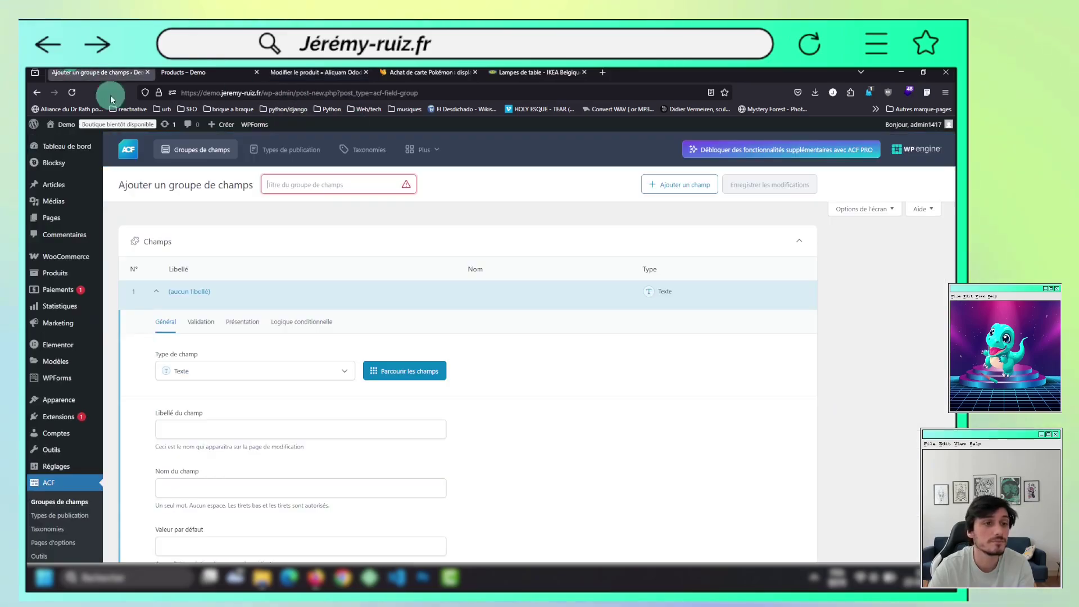
{"action": "left_click", "coordinate": [295, 193]}
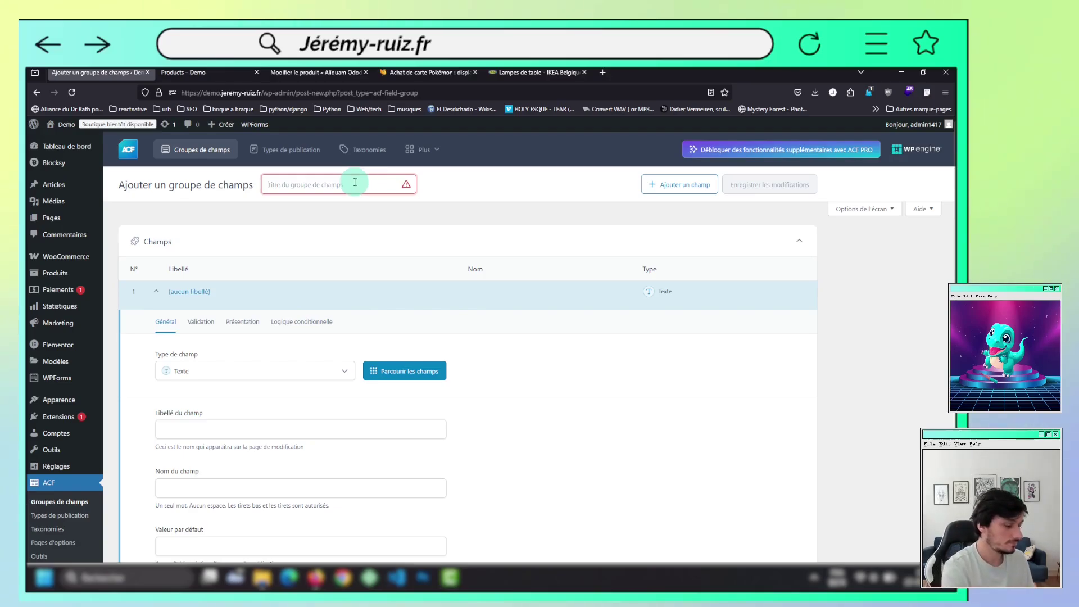
{"action": "type", "text": "Produit"}
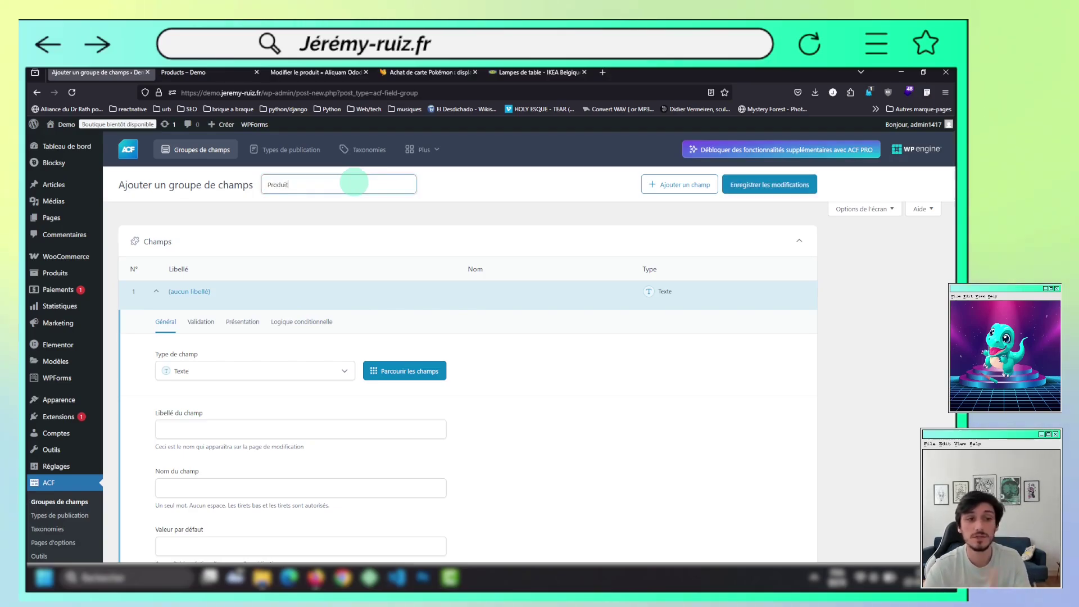
Make the group's first field an Image field labelled "Seconde image" with the field name seconde_image
{"action": "left_click", "coordinate": [240, 379]}
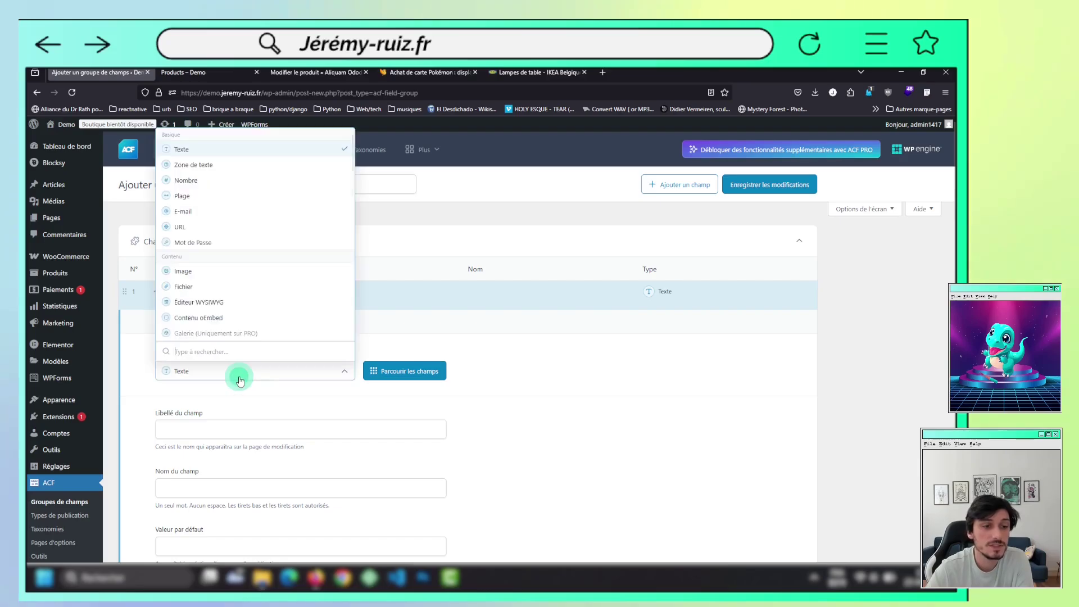
{"action": "left_click", "coordinate": [206, 273]}
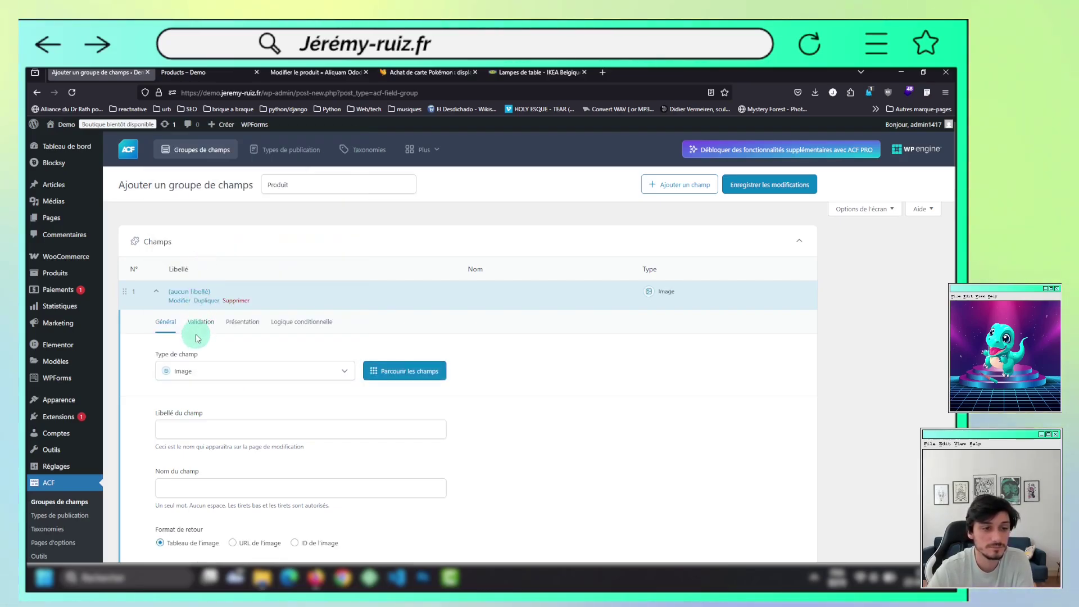
{"action": "scroll", "coordinate": [194, 337], "scroll_direction": "down", "scroll_amount": 1}
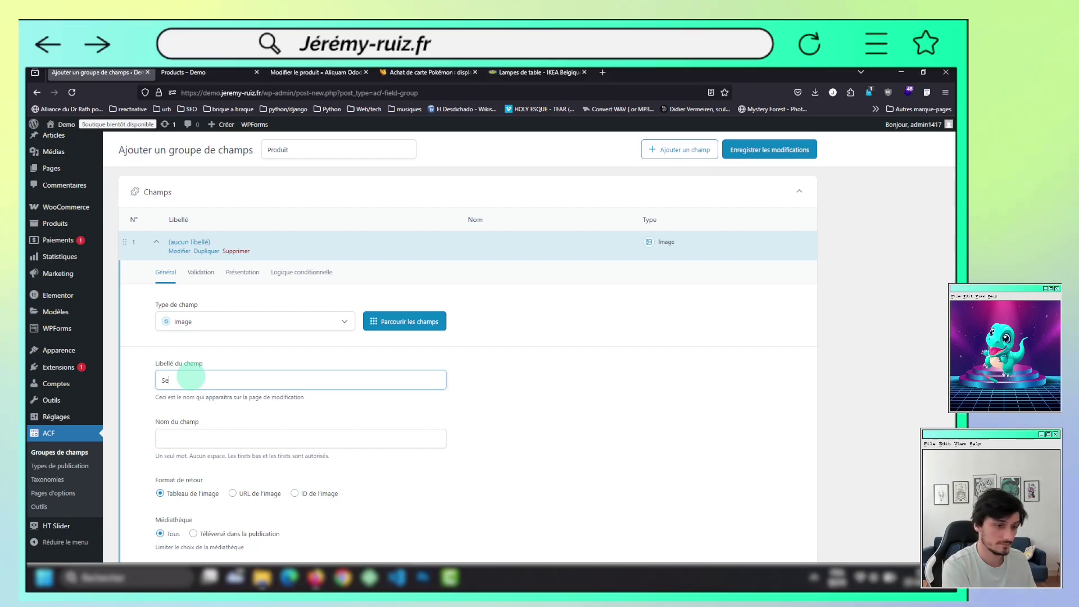
{"action": "type", "text": "image"}
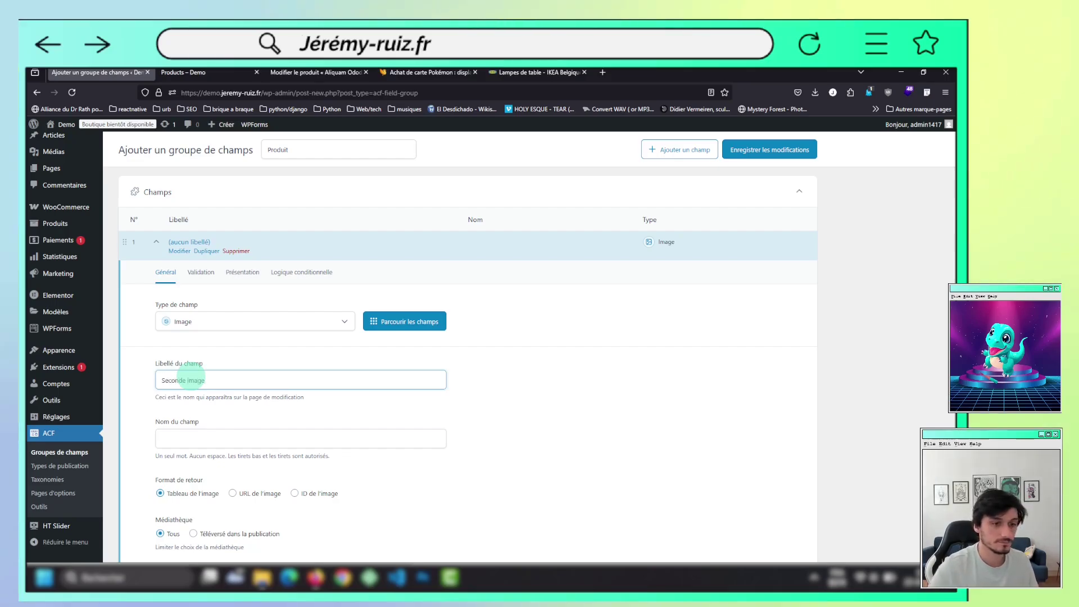
{"action": "left_click", "coordinate": [189, 438]}
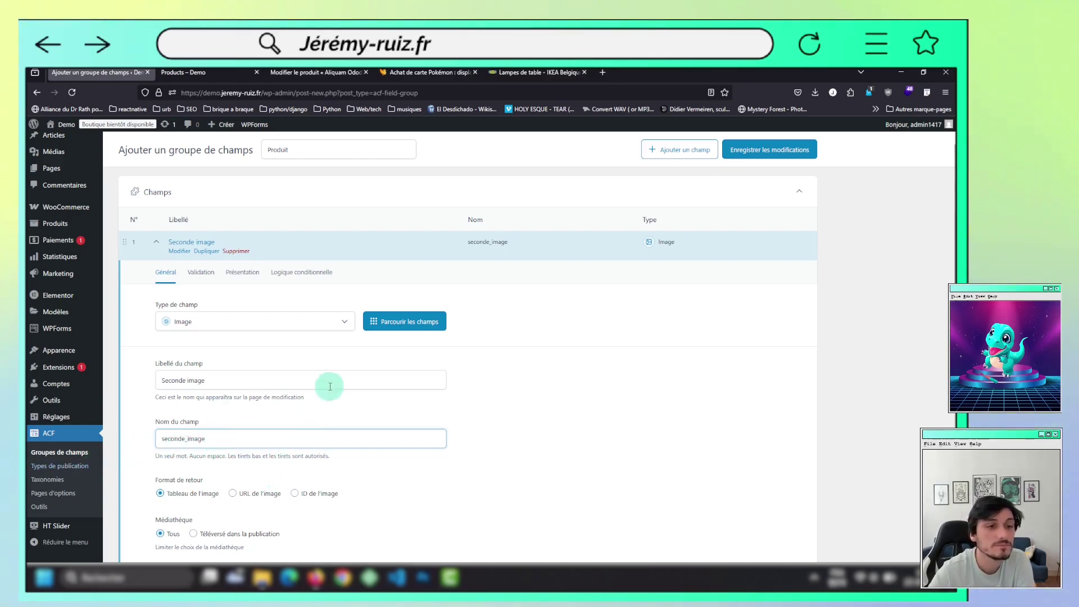
Set the group's location rule to "Type de publication est égal à Produit" and save the field group
{"action": "scroll", "coordinate": [235, 335], "scroll_direction": "down", "scroll_amount": 3}
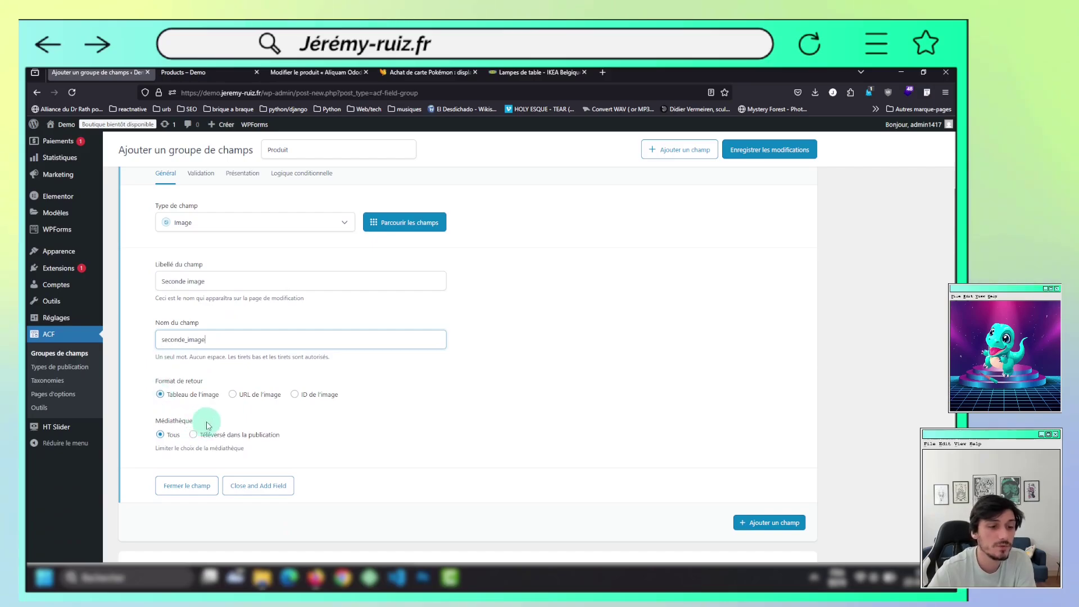
{"action": "scroll", "coordinate": [183, 434], "scroll_direction": "down", "scroll_amount": 1}
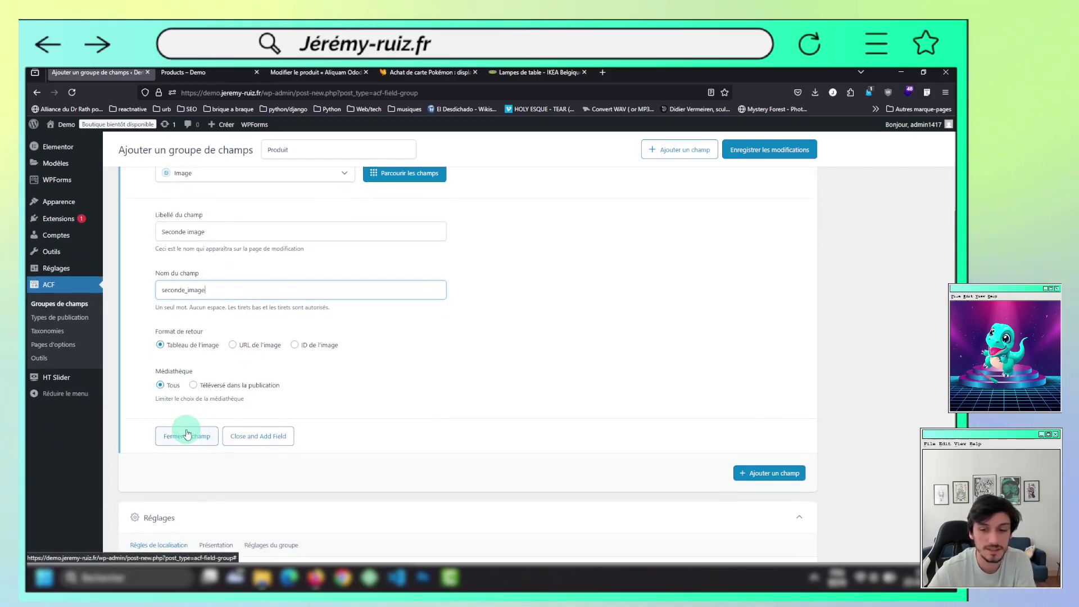
{"action": "scroll", "coordinate": [301, 371], "scroll_direction": "down", "scroll_amount": 4}
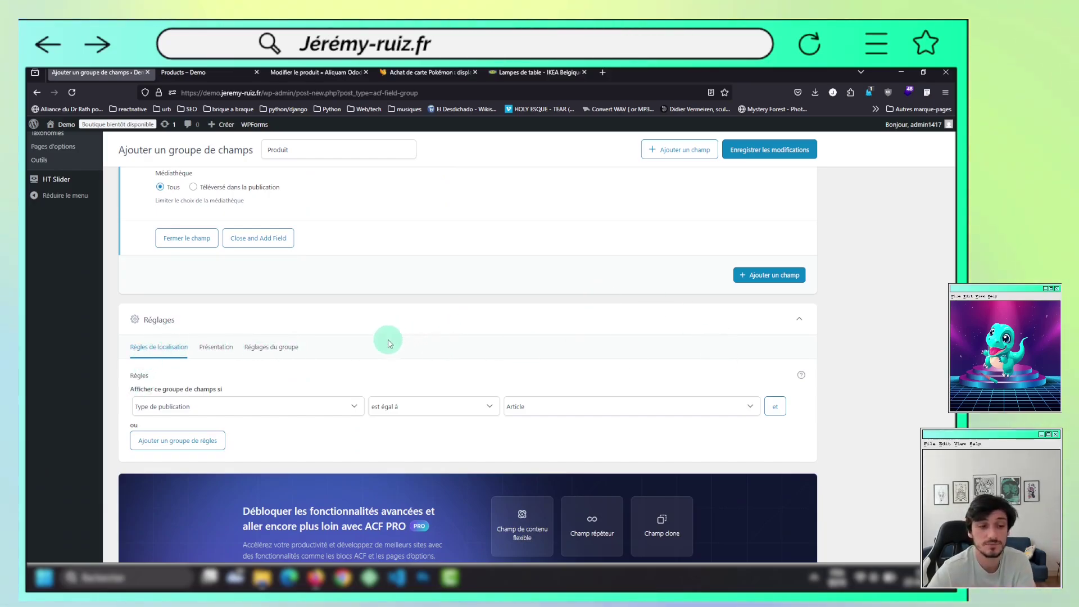
{"action": "left_click", "coordinate": [553, 409]}
{"action": "left_click", "coordinate": [519, 499]}
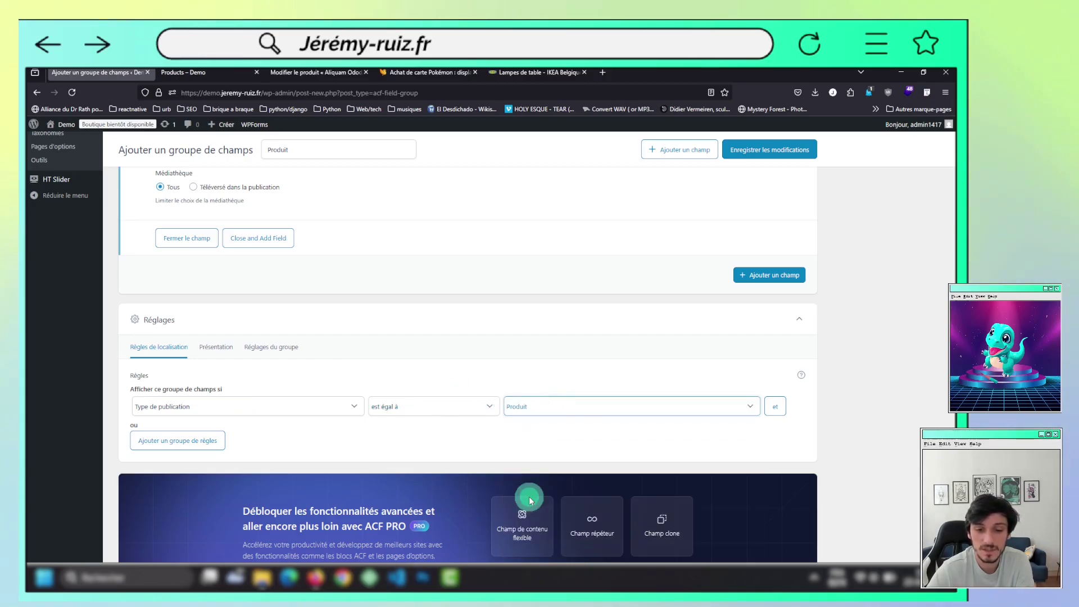
{"action": "left_click", "coordinate": [745, 151]}
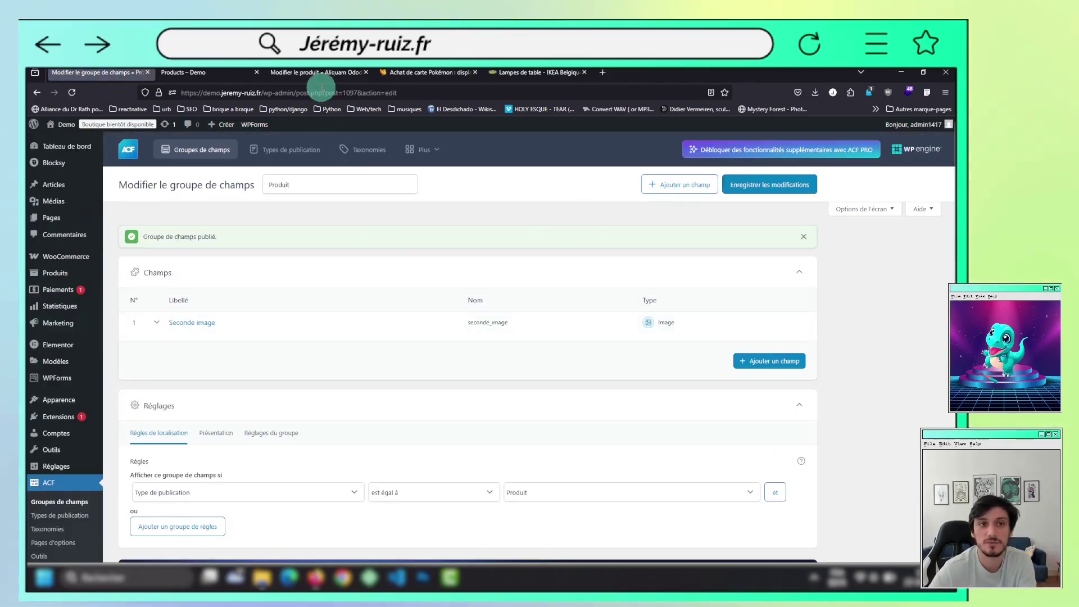
Reload the edit page of the Aliquam Ododiam product and go to its Seconde image field
{"action": "left_click", "coordinate": [317, 73]}
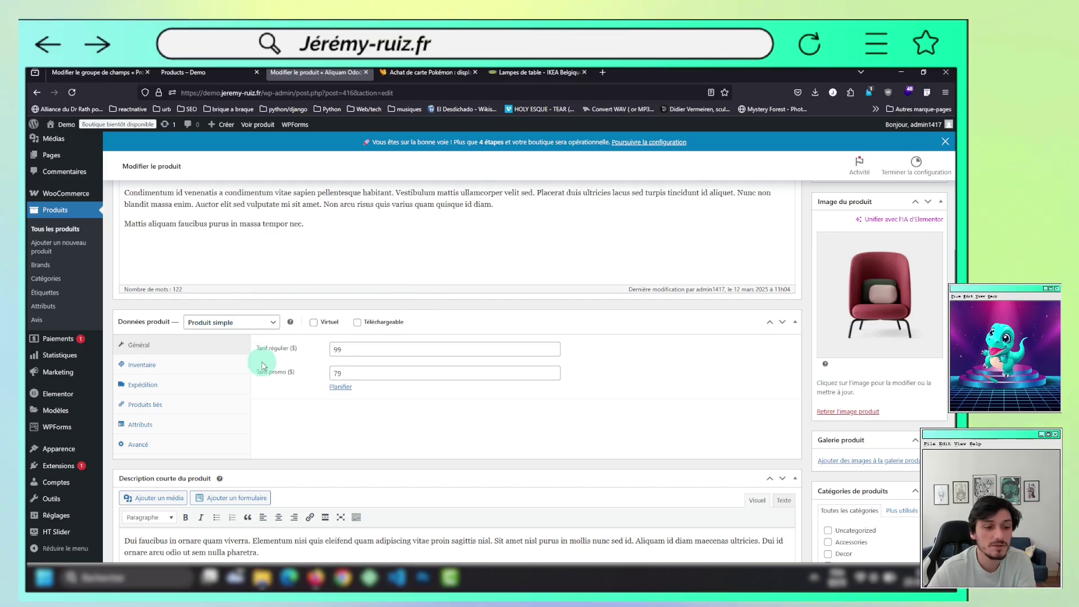
{"action": "scroll", "coordinate": [262, 363], "scroll_direction": "up", "scroll_amount": 3}
{"action": "scroll", "coordinate": [262, 364], "scroll_direction": "down", "scroll_amount": 4}
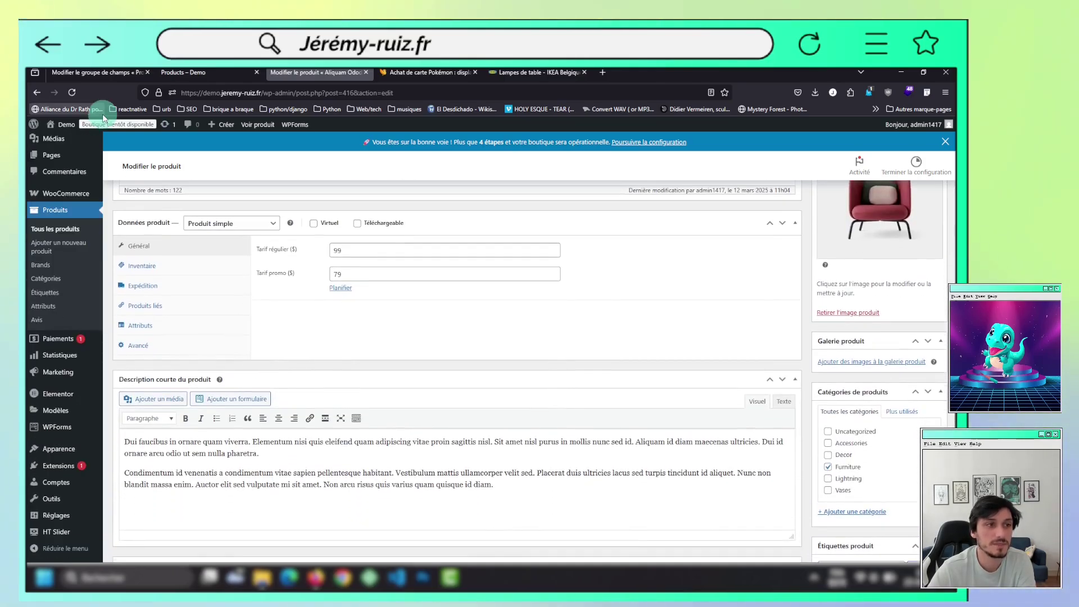
{"action": "left_click", "coordinate": [72, 92]}
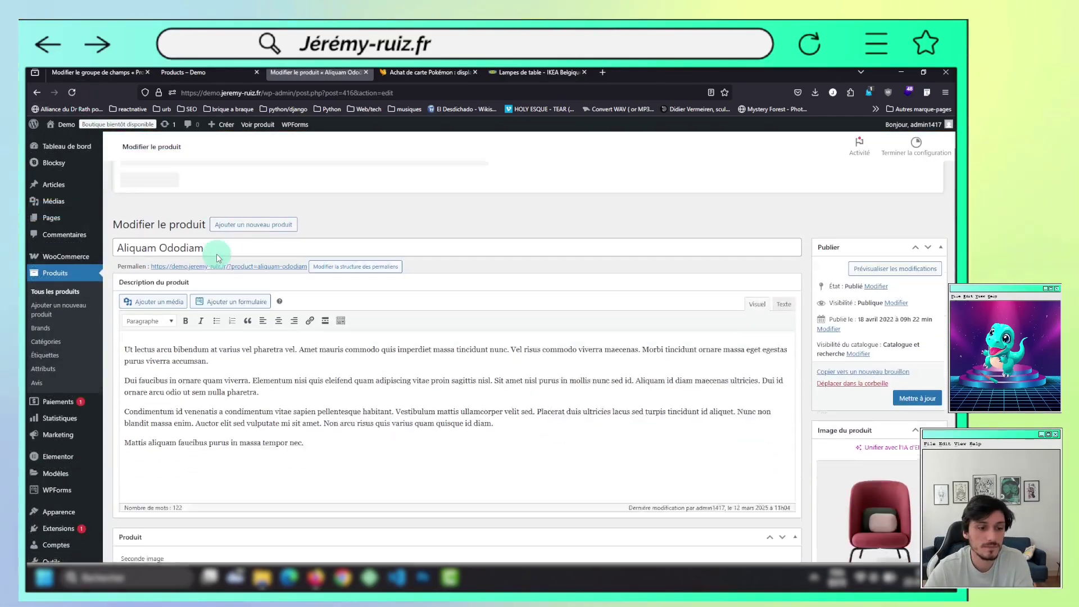
{"action": "scroll", "coordinate": [218, 258], "scroll_direction": "down", "scroll_amount": 3}
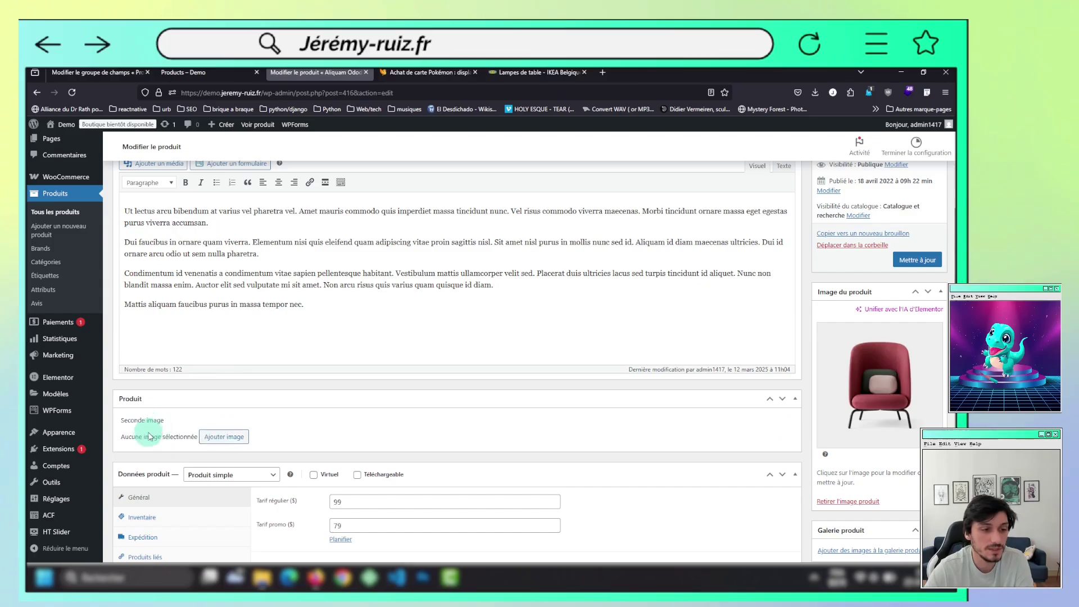
Choose the green high-backed armchair photo from the media library as the product's Seconde image and update the product
{"action": "left_click", "coordinate": [220, 441]}
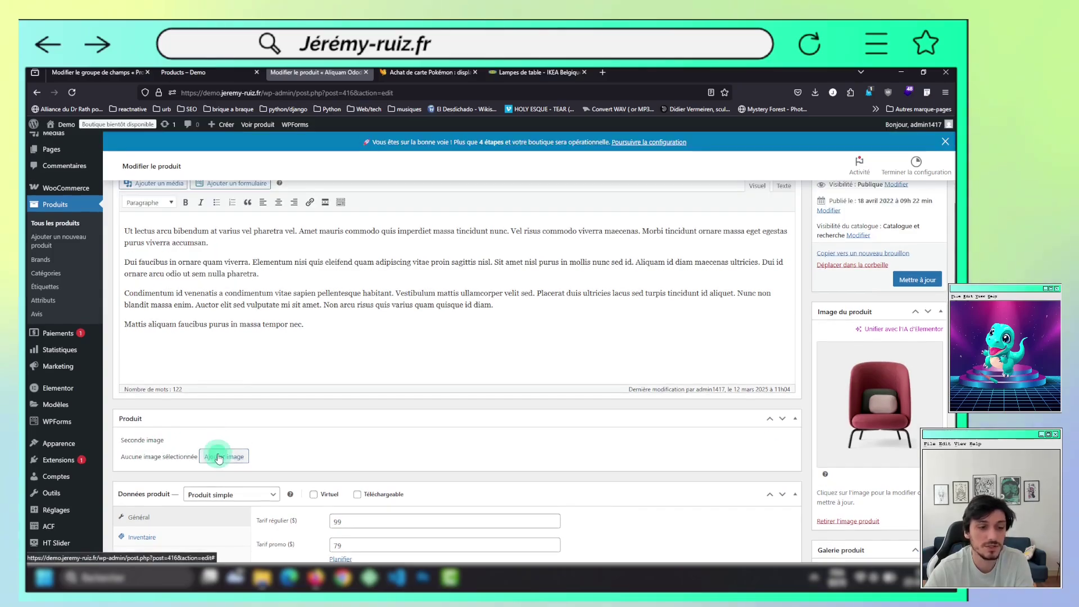
{"action": "left_click", "coordinate": [220, 451]}
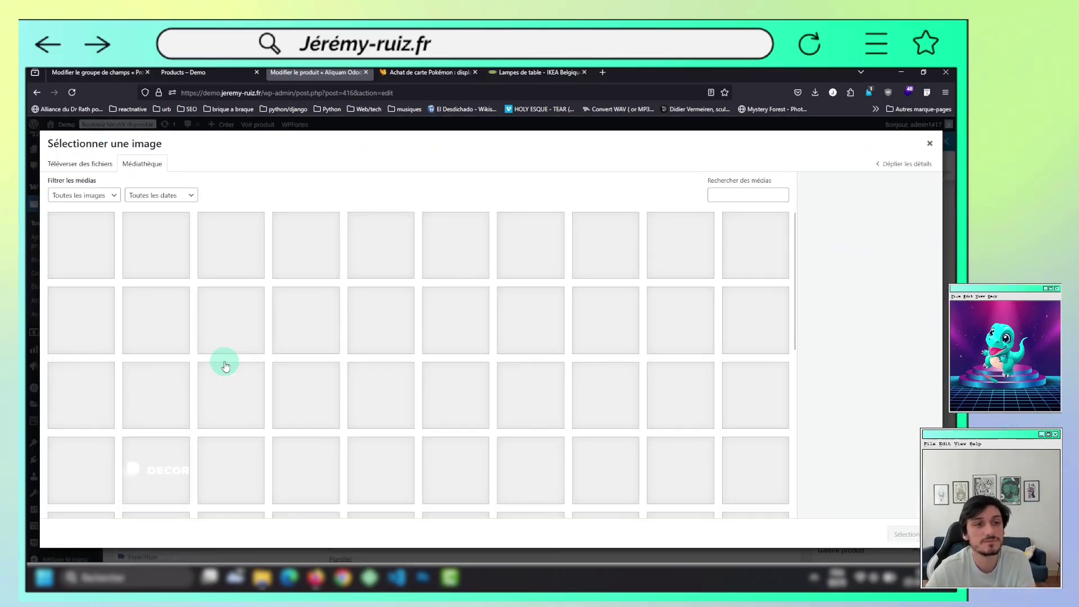
{"action": "scroll", "coordinate": [279, 365], "scroll_direction": "down", "scroll_amount": 4}
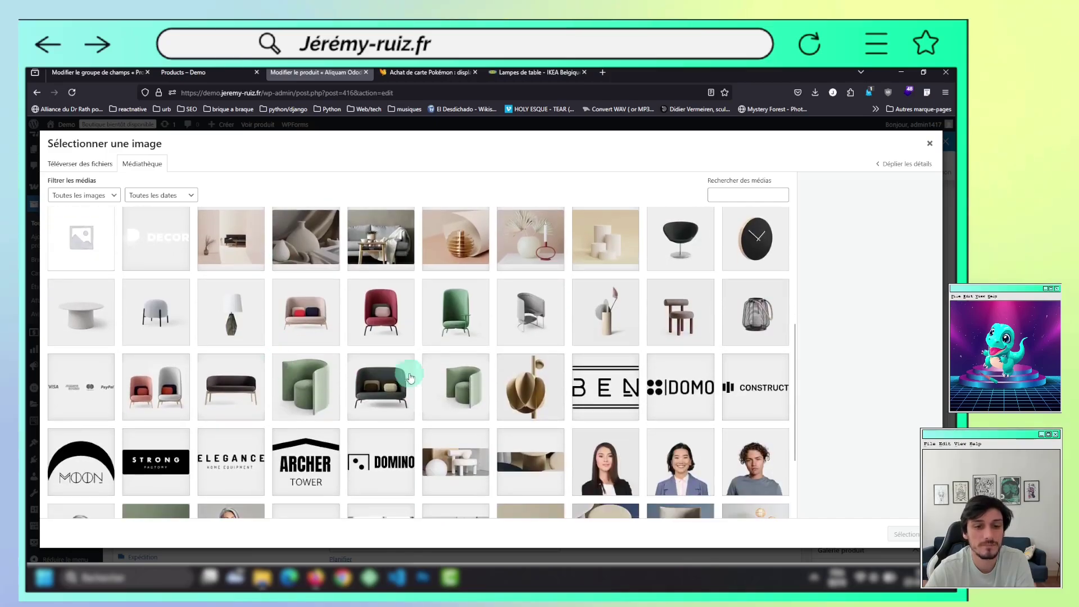
{"action": "left_click", "coordinate": [442, 313]}
{"action": "left_click", "coordinate": [894, 538]}
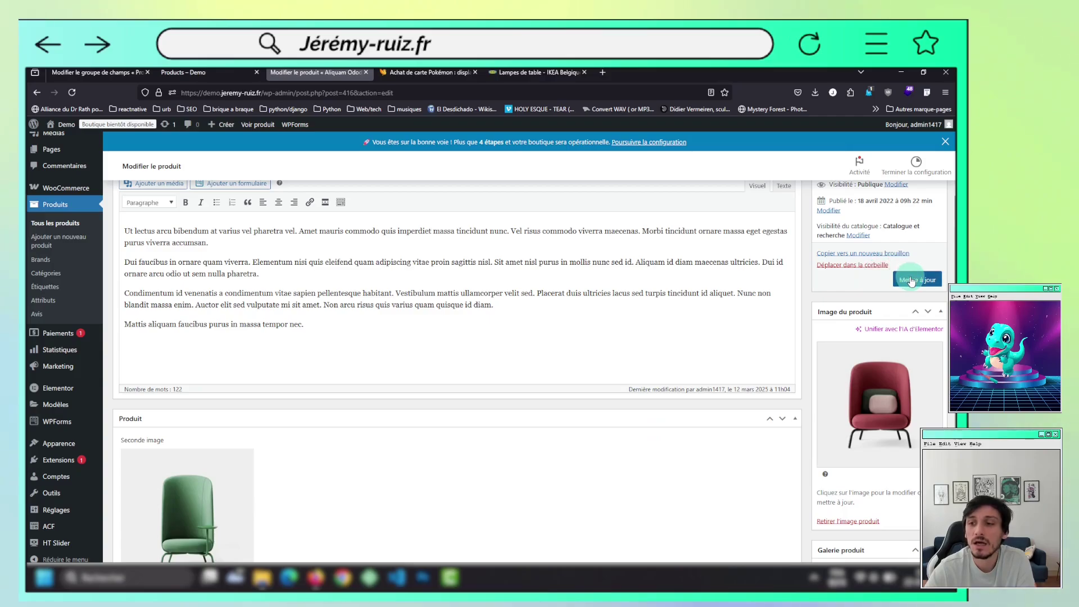
{"action": "left_click", "coordinate": [912, 280]}
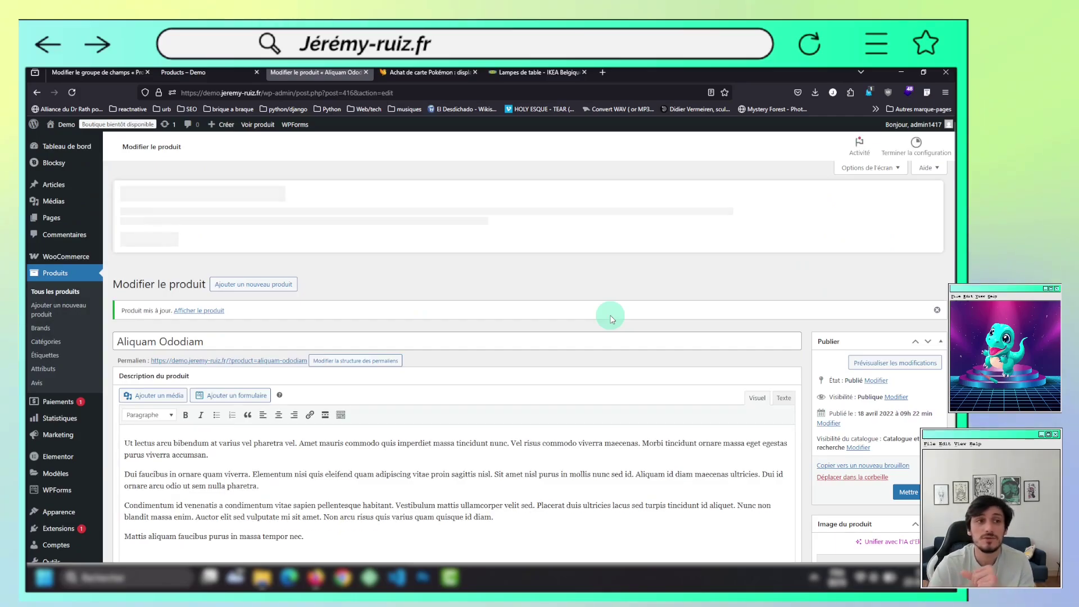
Review the product cards on the shop's Products page and open Elementor's Constructeur de thème
{"action": "left_click", "coordinate": [214, 72]}
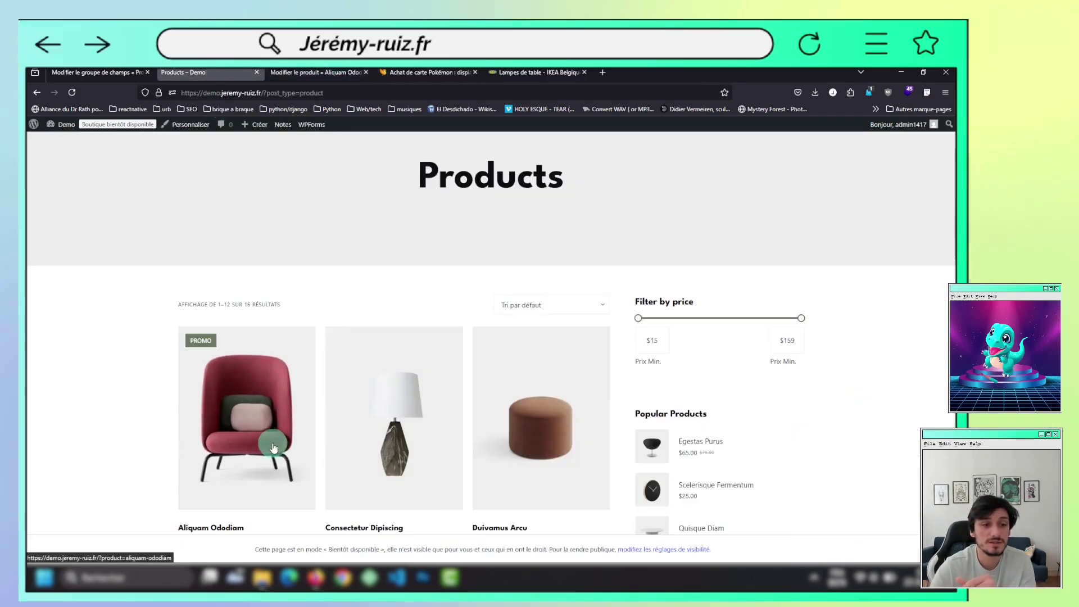
{"action": "scroll", "coordinate": [490, 422], "scroll_direction": "down", "scroll_amount": 5}
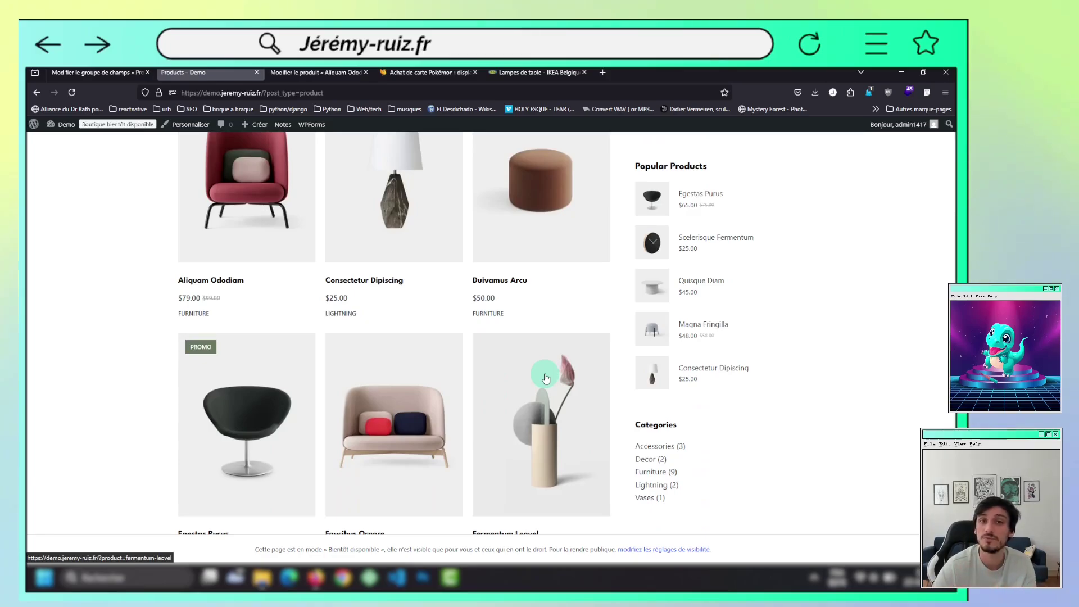
{"action": "left_click", "coordinate": [98, 78]}
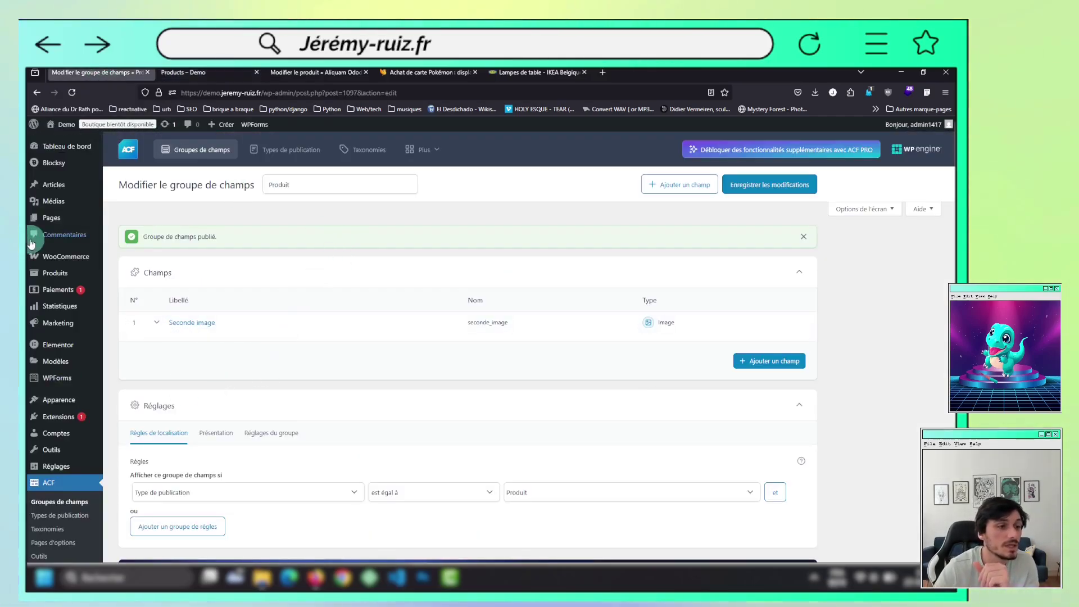
{"action": "mouse_move", "coordinate": [67, 253]}
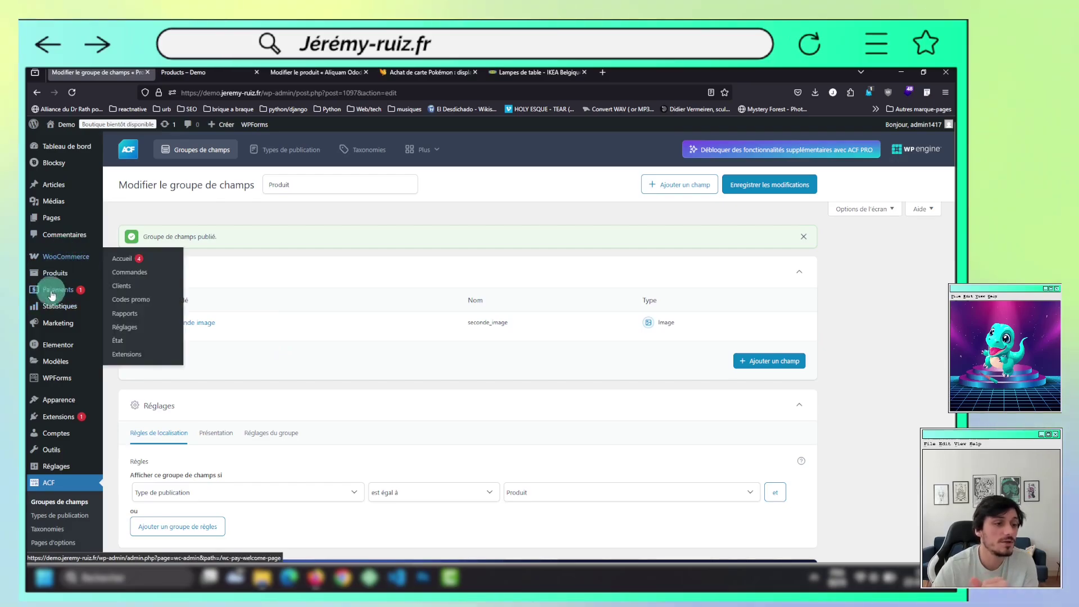
{"action": "mouse_move", "coordinate": [64, 367]}
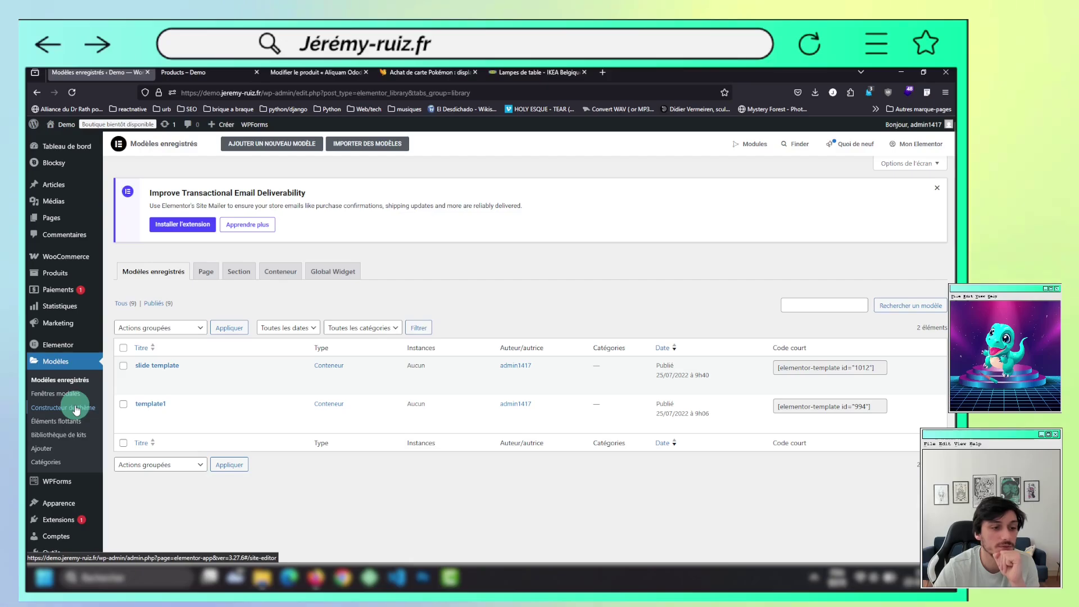
{"action": "left_click", "coordinate": [77, 409]}
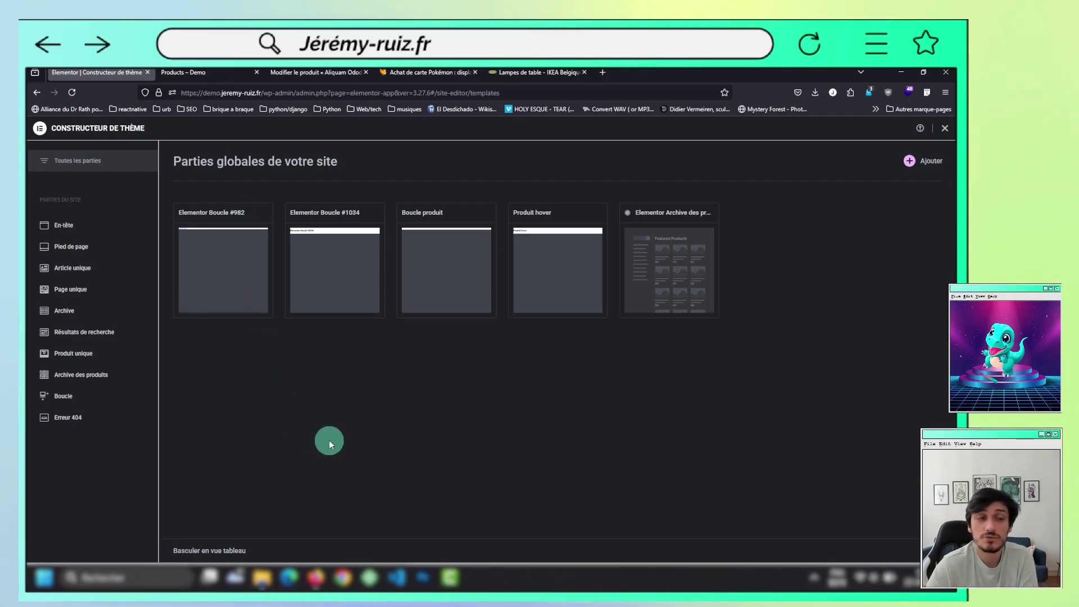
Create a blank Boucle template without using a library model and add a single-column Flexbox container to it
{"action": "left_click", "coordinate": [213, 74]}
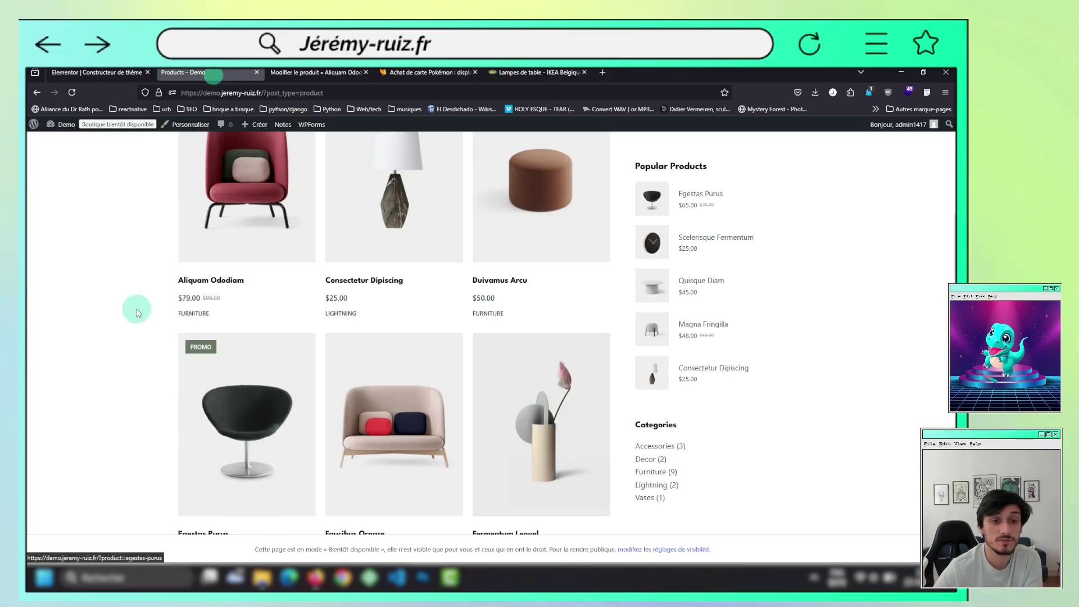
{"action": "scroll", "coordinate": [152, 253], "scroll_direction": "up", "scroll_amount": 3}
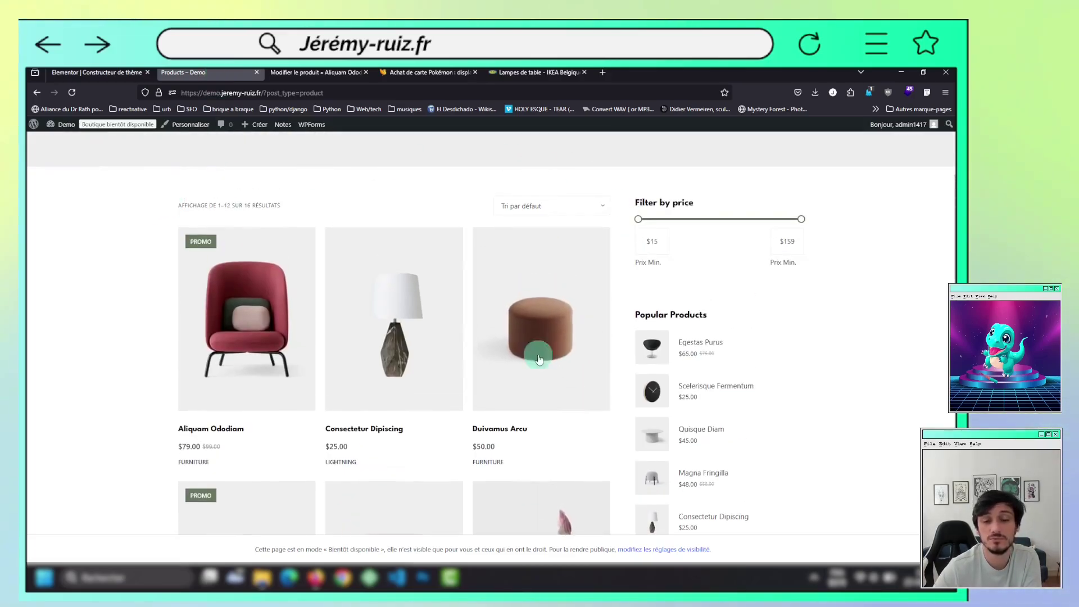
{"action": "scroll", "coordinate": [409, 357], "scroll_direction": "up", "scroll_amount": 2}
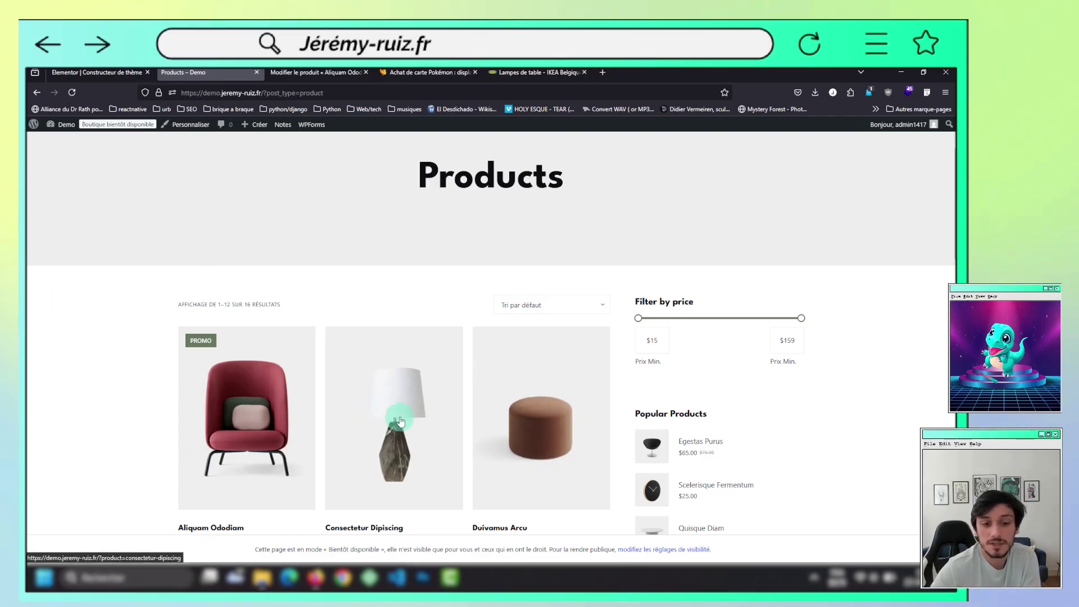
{"action": "left_click", "coordinate": [88, 72]}
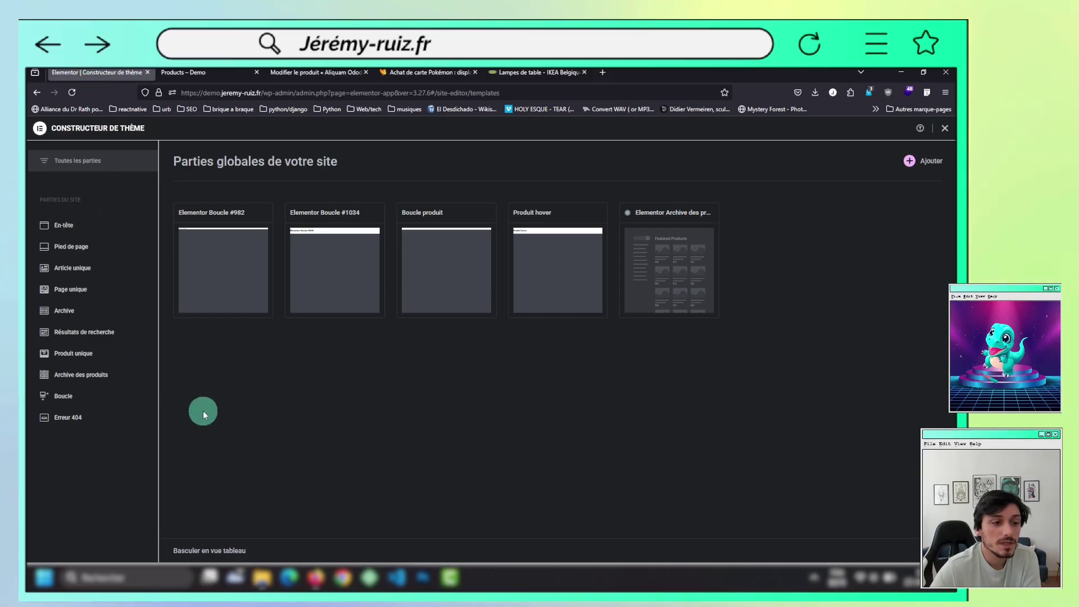
{"action": "left_click", "coordinate": [95, 407]}
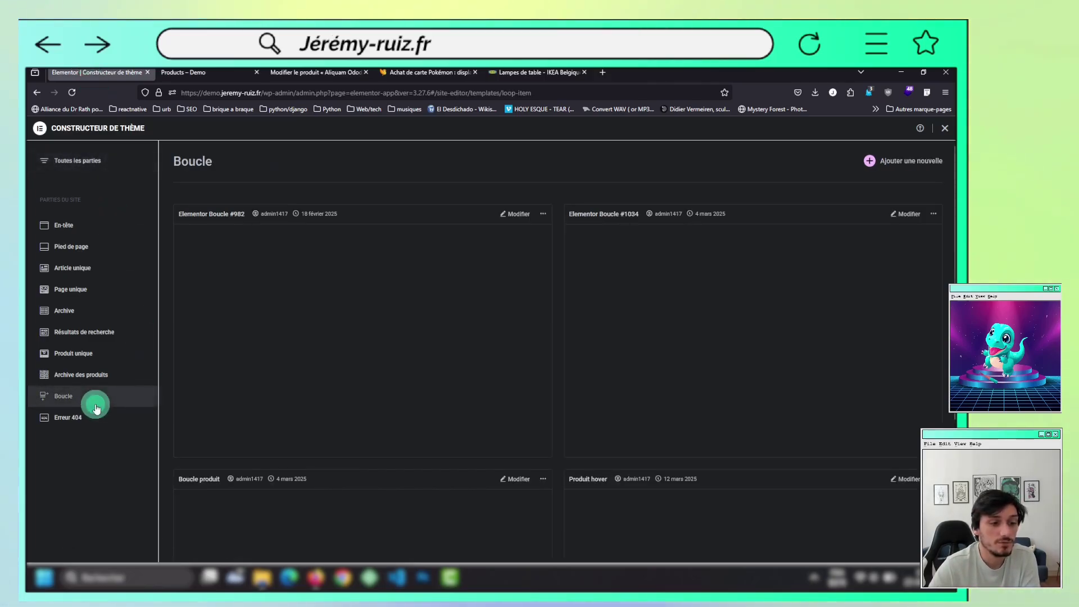
{"action": "left_click", "coordinate": [870, 161]}
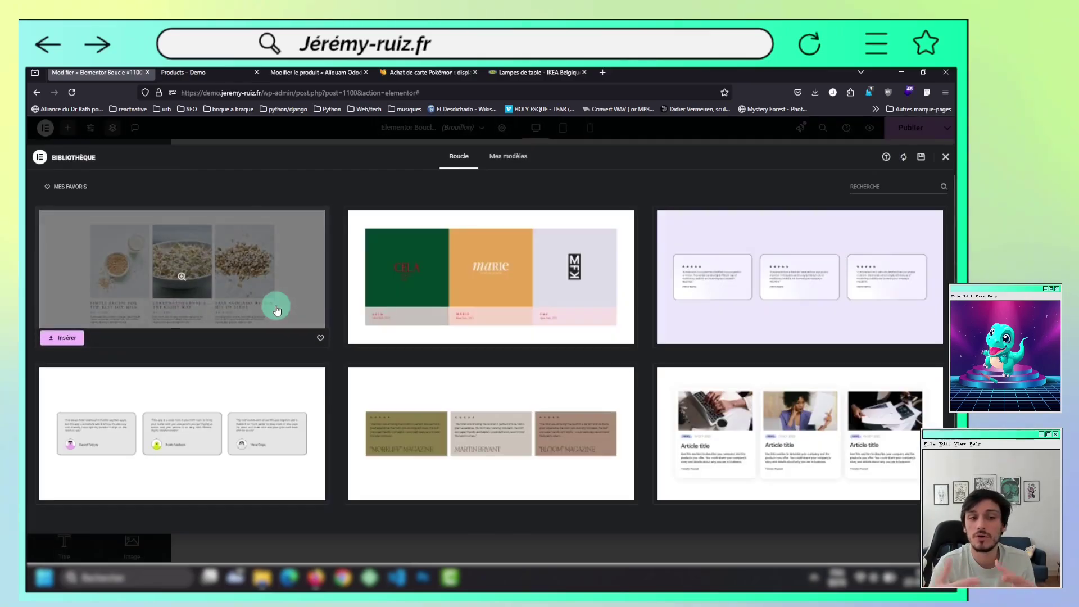
{"action": "left_click", "coordinate": [946, 160]}
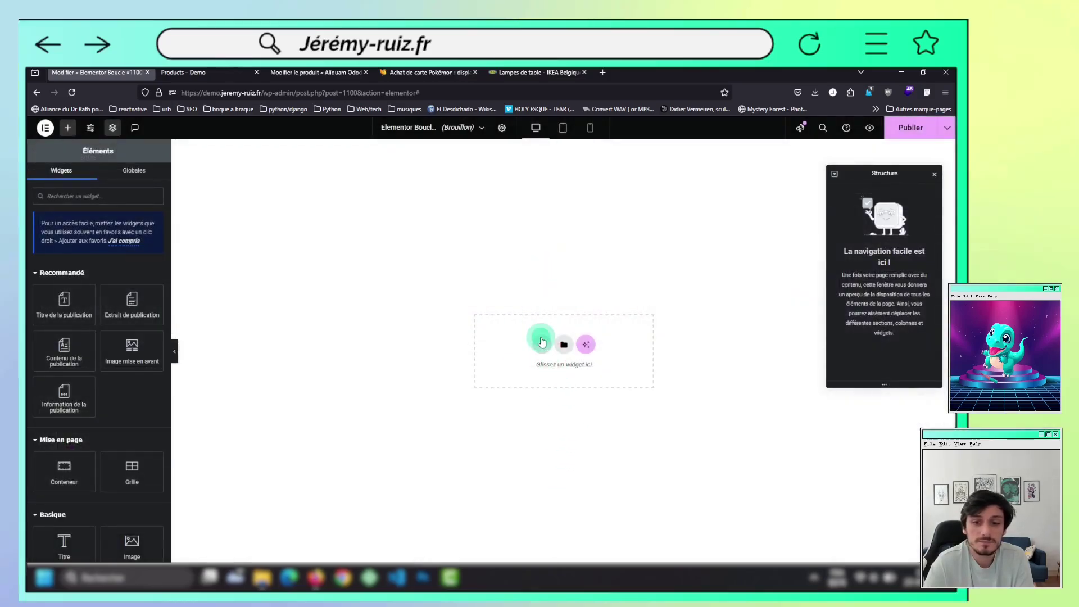
{"action": "left_click", "coordinate": [537, 348]}
{"action": "left_click", "coordinate": [506, 311]}
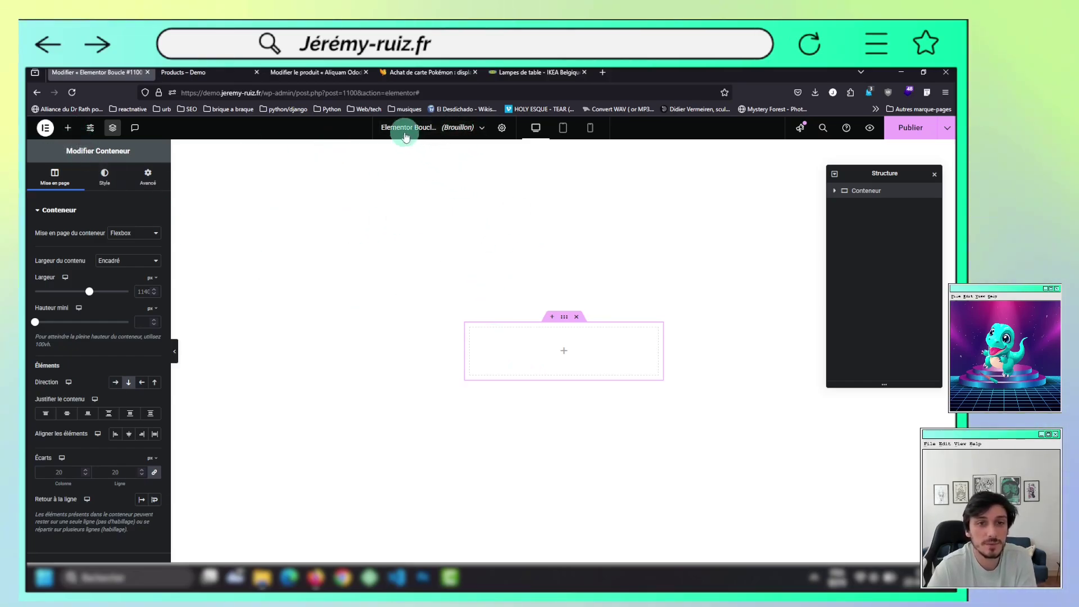
Title the loop template youtube and set its state to Publié in the general settings
{"action": "left_click", "coordinate": [435, 129]}
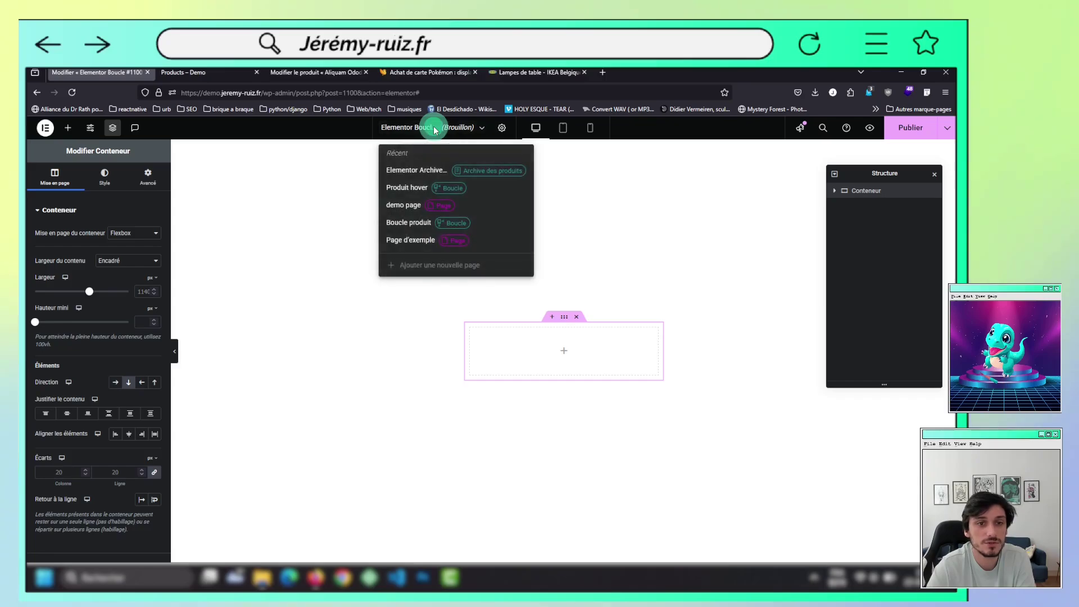
{"action": "left_click", "coordinate": [502, 127]}
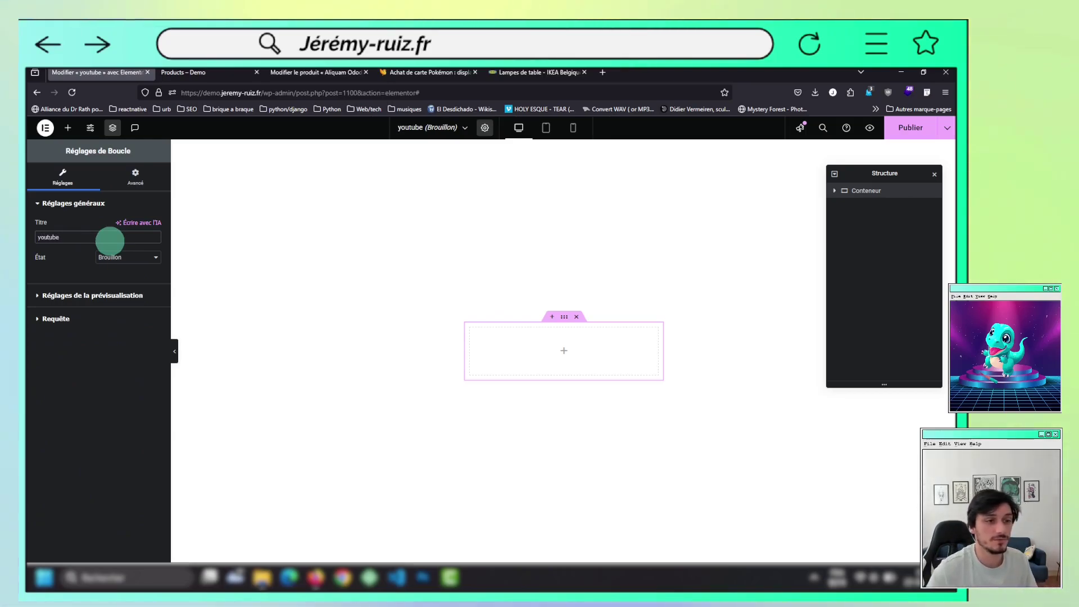
{"action": "left_click", "coordinate": [116, 256]}
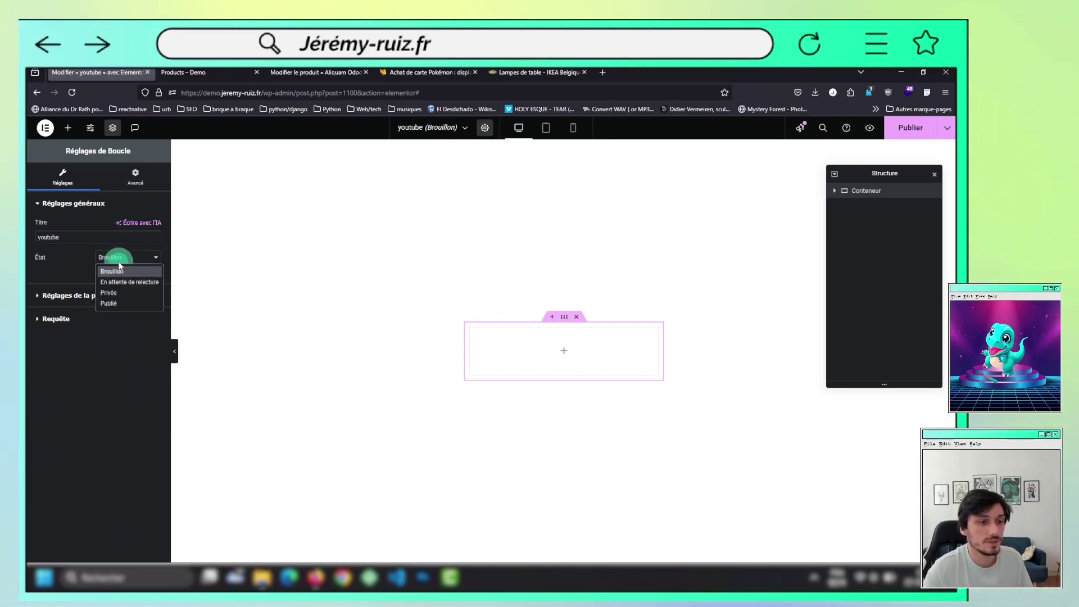
{"action": "left_click", "coordinate": [115, 303]}
Set the loop's preview to the Produit type with the product Aliquam Ododiam and apply it
{"action": "left_click", "coordinate": [139, 298]}
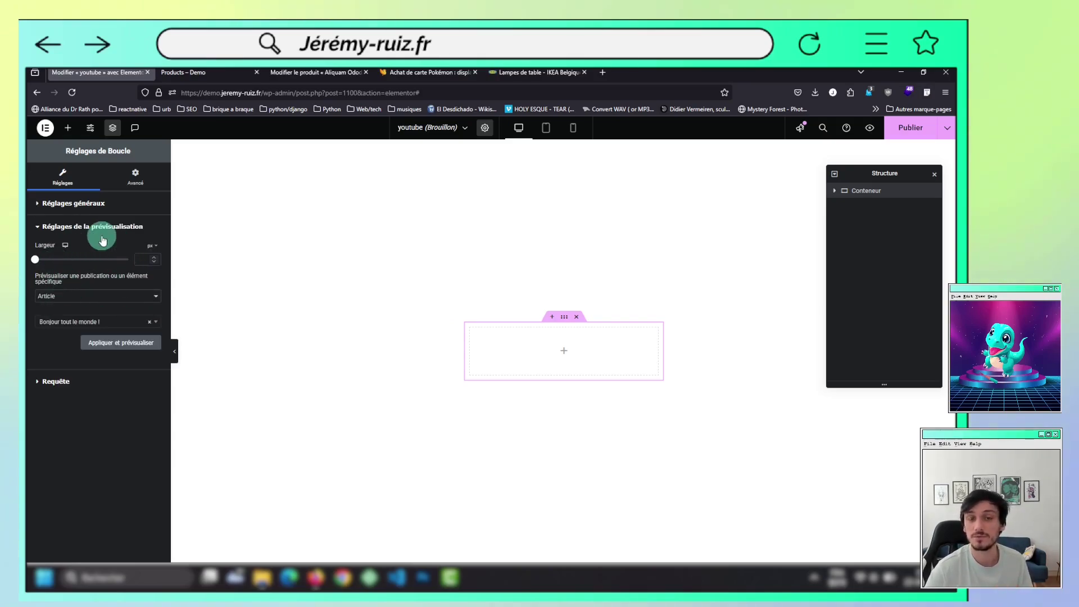
{"action": "left_click", "coordinate": [95, 296]}
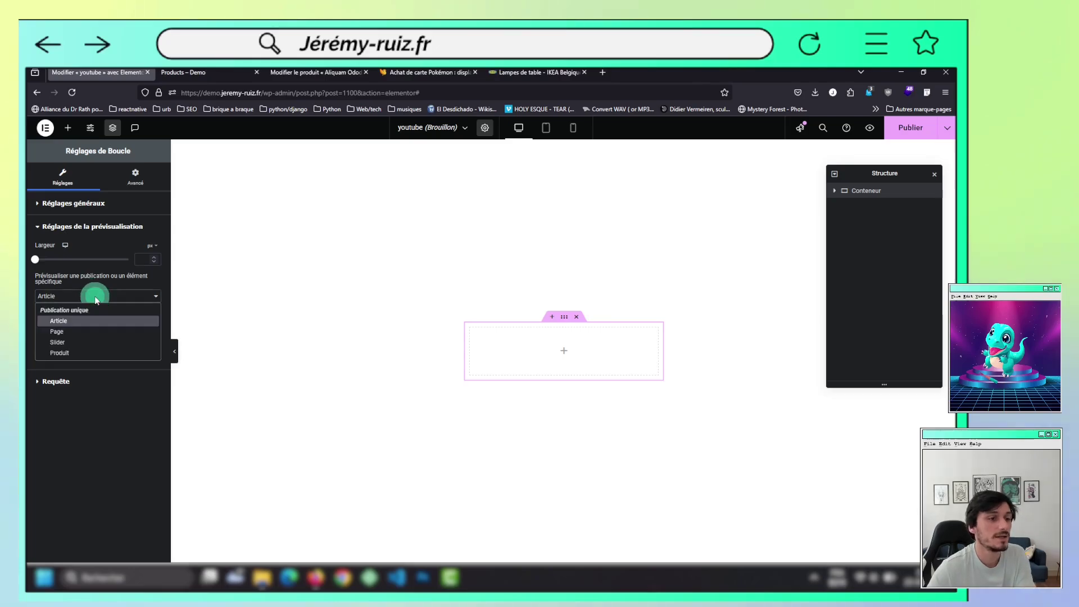
{"action": "left_click", "coordinate": [75, 351]}
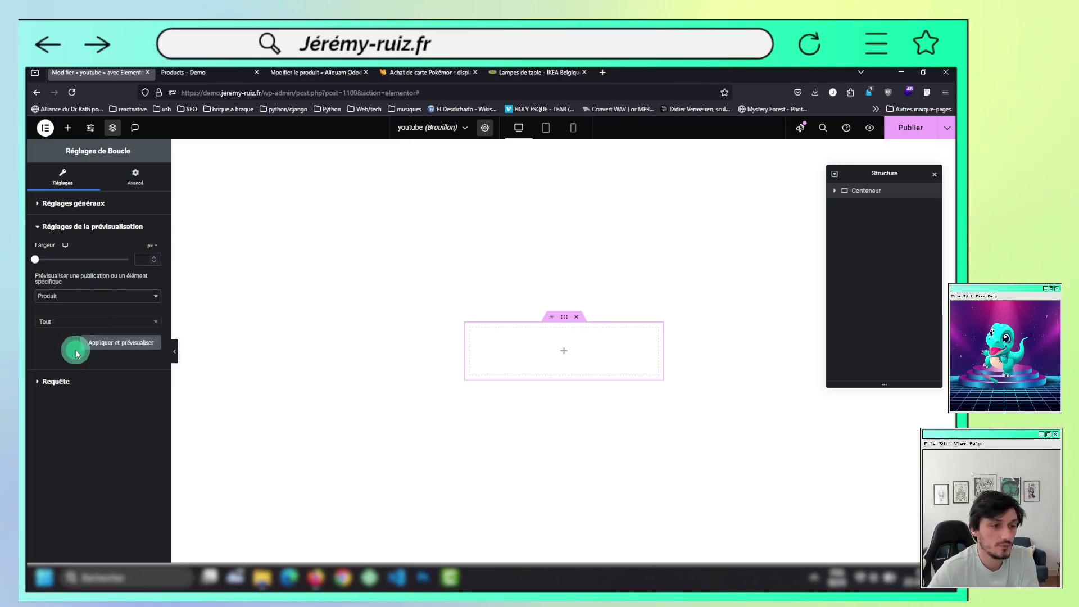
{"action": "left_click", "coordinate": [85, 323]}
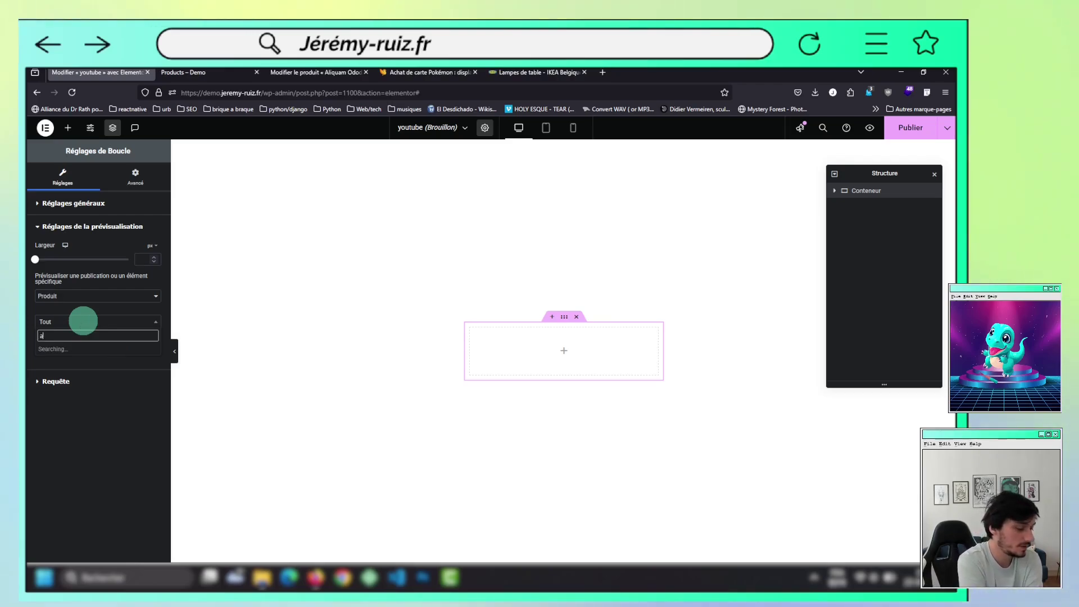
{"action": "type", "text": "all"}
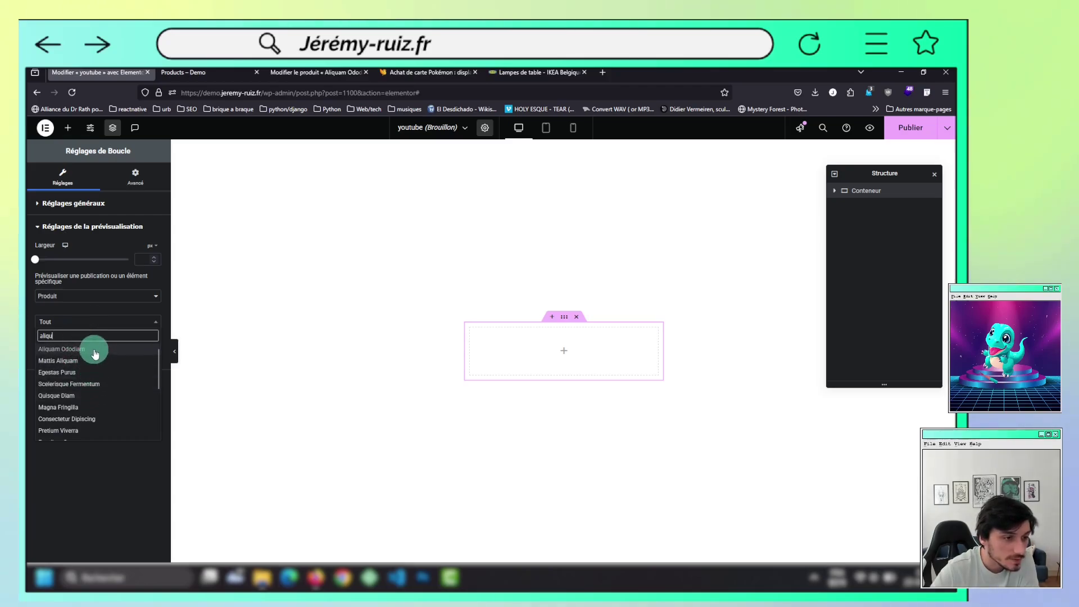
{"action": "left_click", "coordinate": [94, 349]}
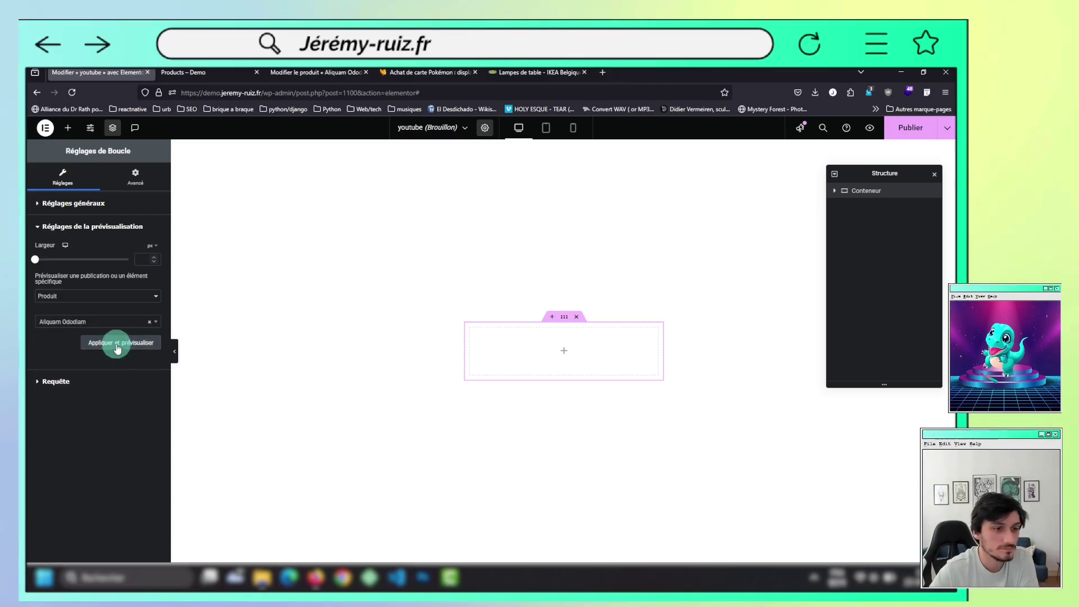
{"action": "left_click", "coordinate": [115, 344]}
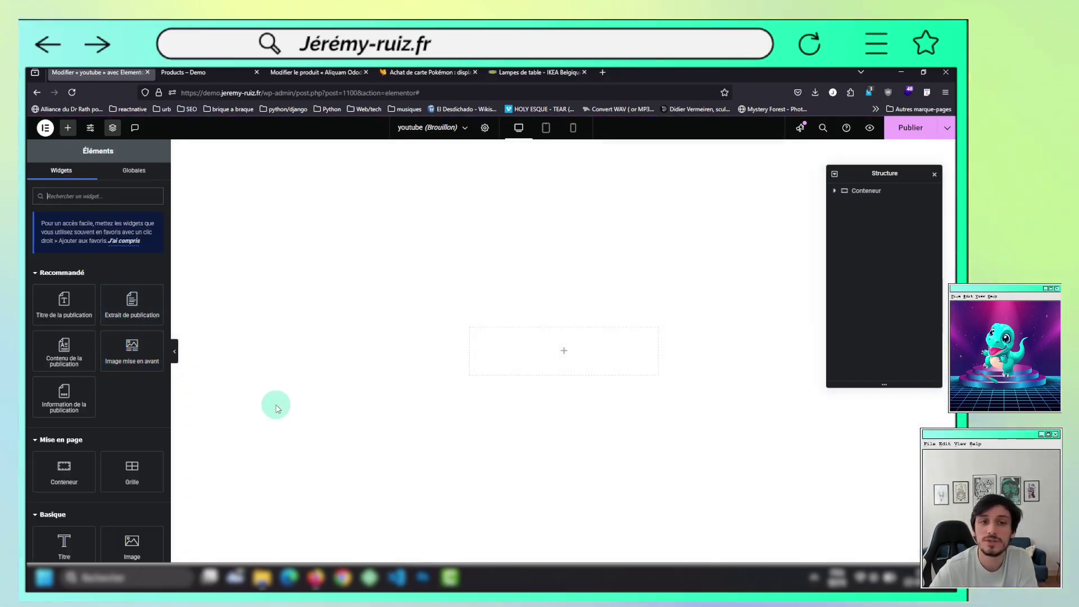
Compare the Aliquam Ododiam product's main image with its Seconde image, and return to the loop template
{"action": "left_click", "coordinate": [314, 73]}
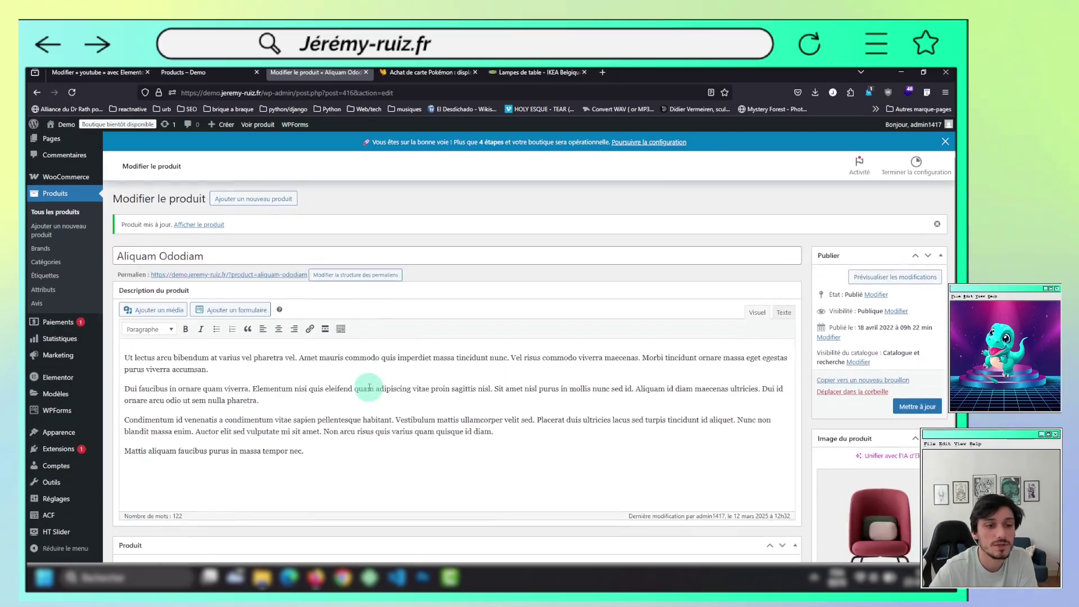
{"action": "scroll", "coordinate": [370, 388], "scroll_direction": "down", "scroll_amount": 4}
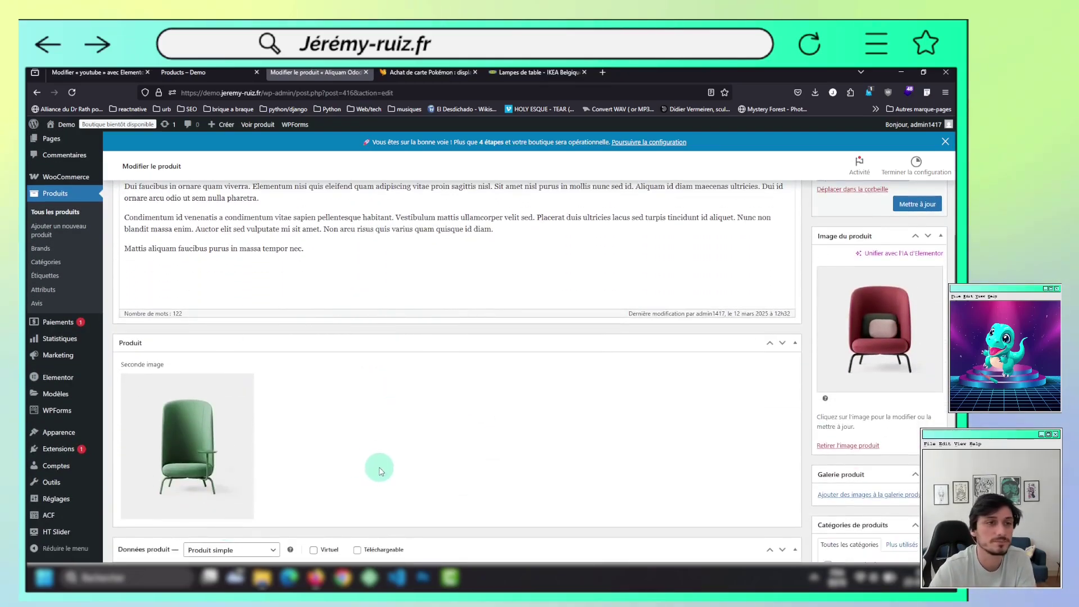
{"action": "key", "text": "ctrl+1"}
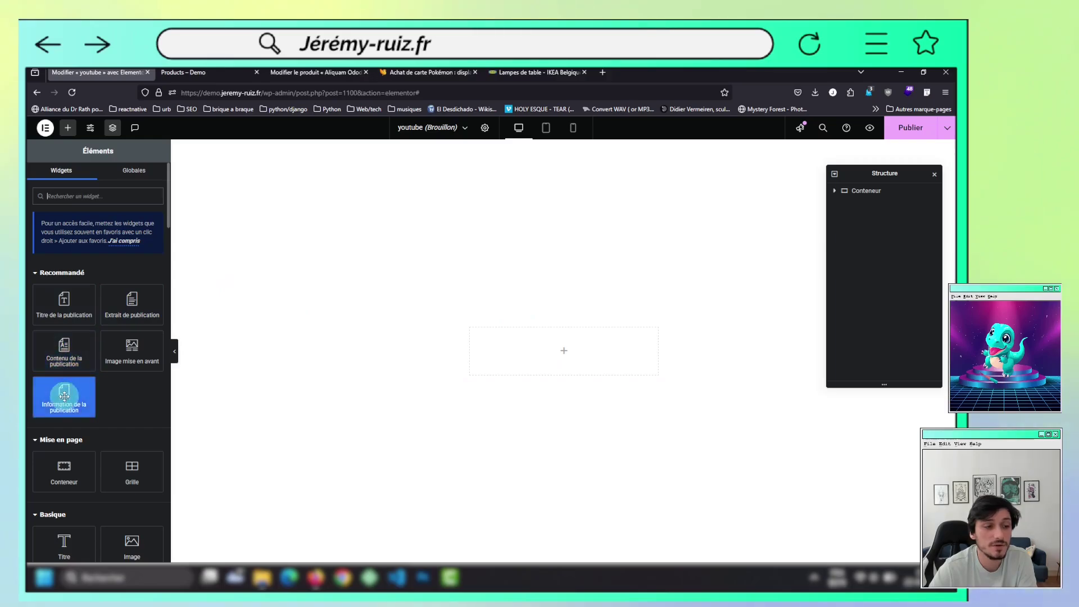
{"action": "left_click_drag", "start_coordinate": [131, 350], "coordinate": [562, 360]}
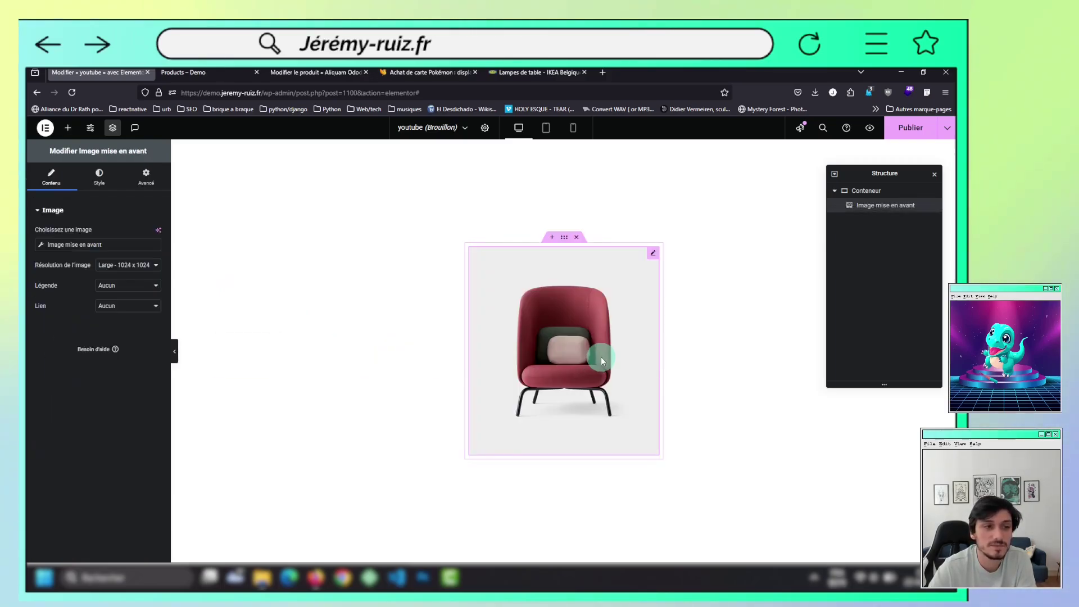
{"action": "left_click", "coordinate": [99, 177]}
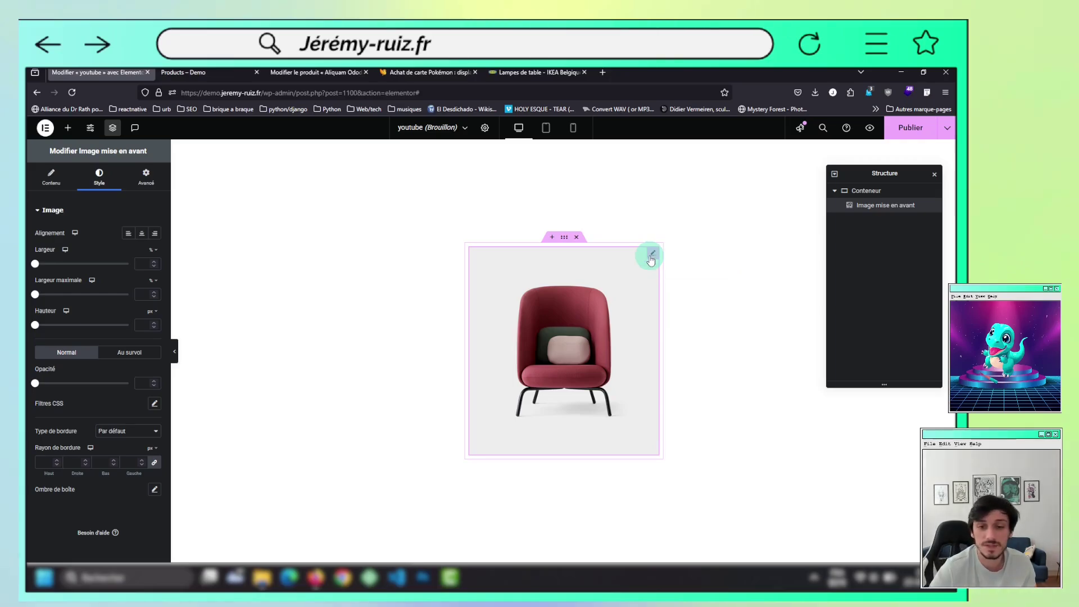
{"action": "key", "text": "Delete"}
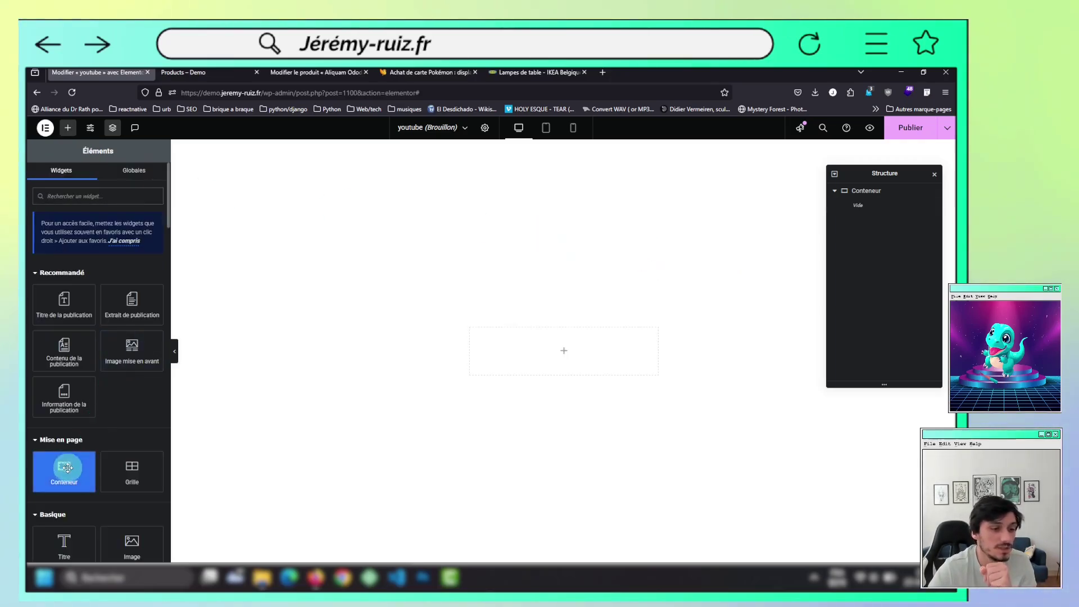
Nest a second container inside the first one, with a downward direction and a minimum height of 200 px
{"action": "left_click_drag", "start_coordinate": [64, 469], "coordinate": [584, 359]}
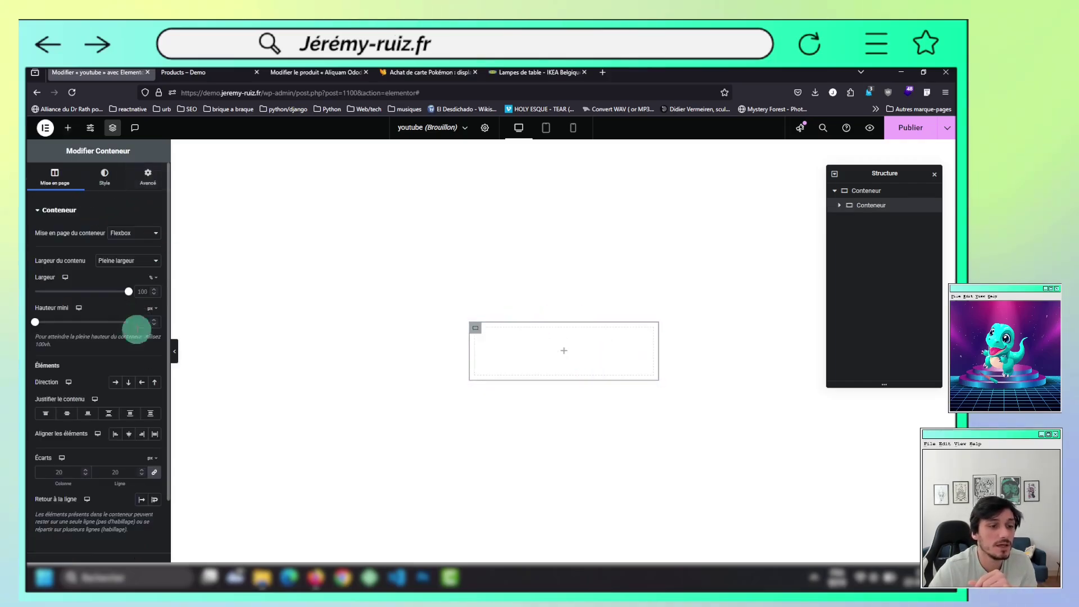
{"action": "left_click", "coordinate": [128, 382]}
{"action": "left_click", "coordinate": [149, 321]}
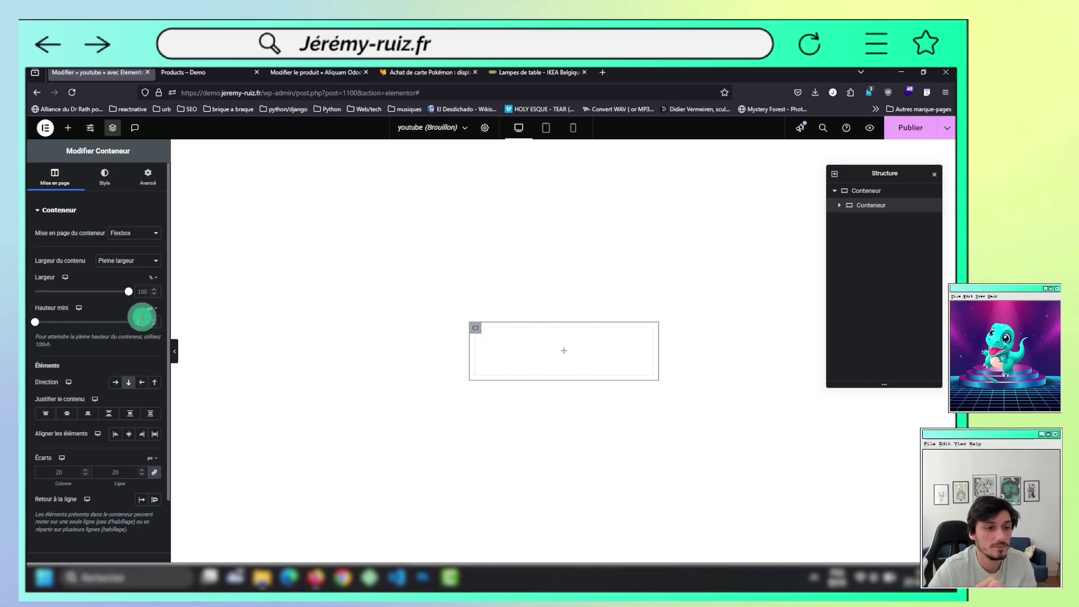
{"action": "type", "text": "200"}
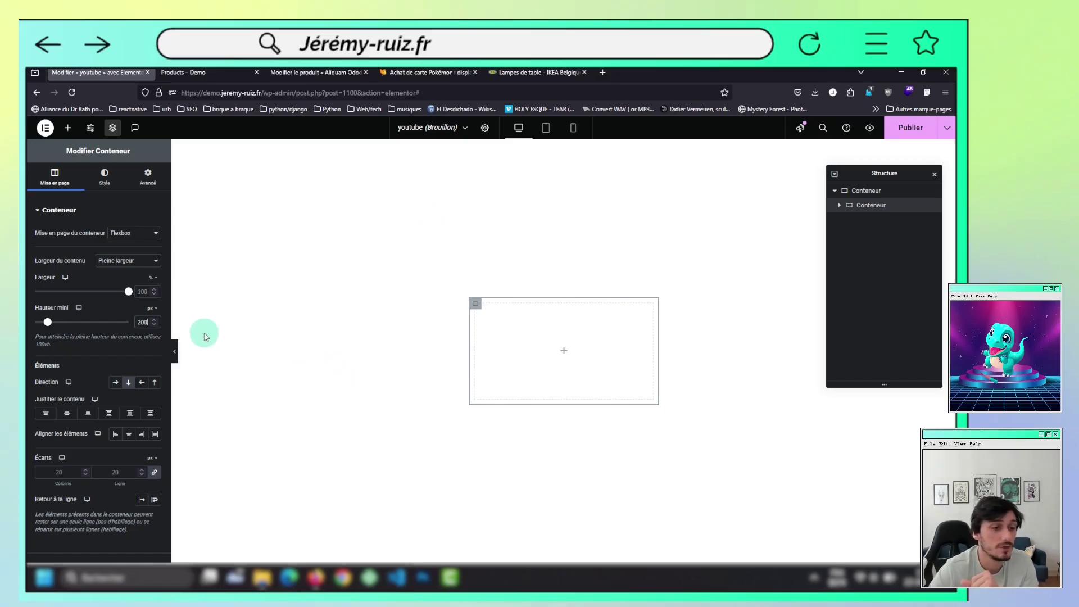
Give the inner container a classic background whose image is the dynamic Image mise en avant
{"action": "left_click", "coordinate": [107, 183]}
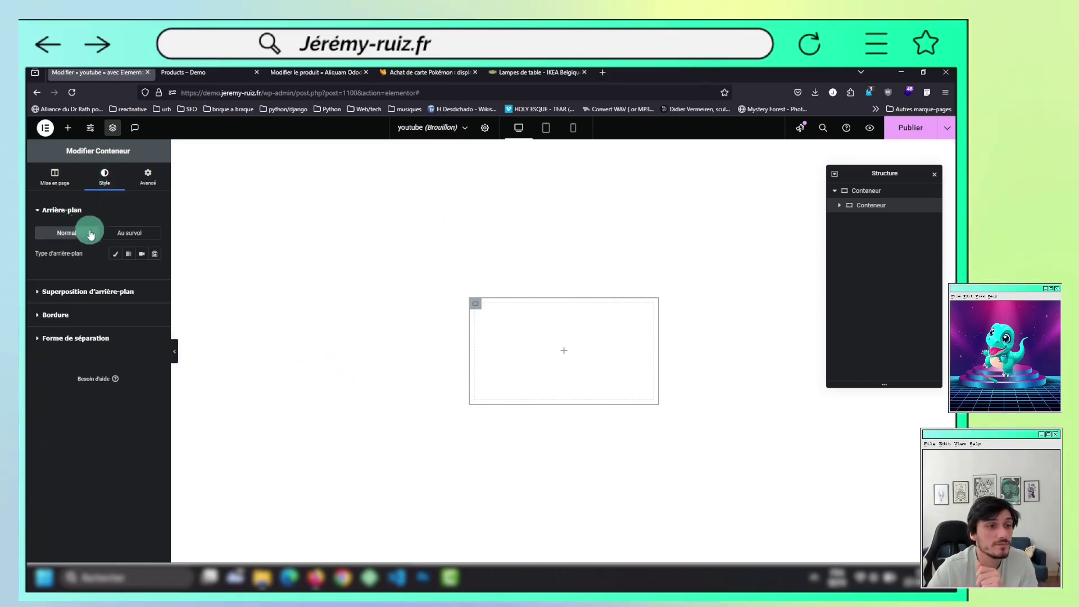
{"action": "left_click", "coordinate": [117, 256]}
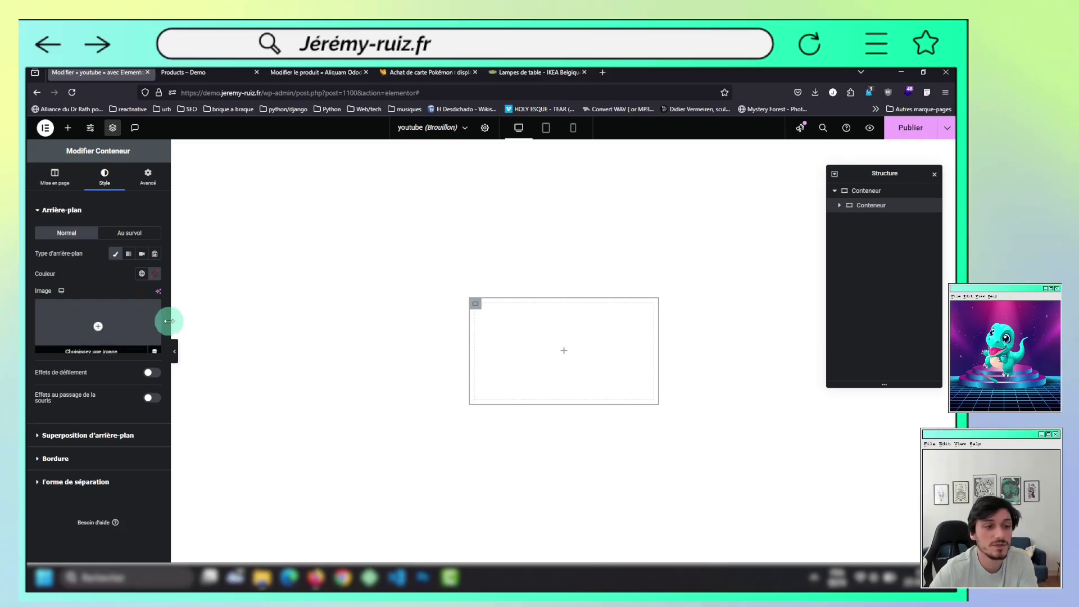
{"action": "left_click", "coordinate": [157, 350]}
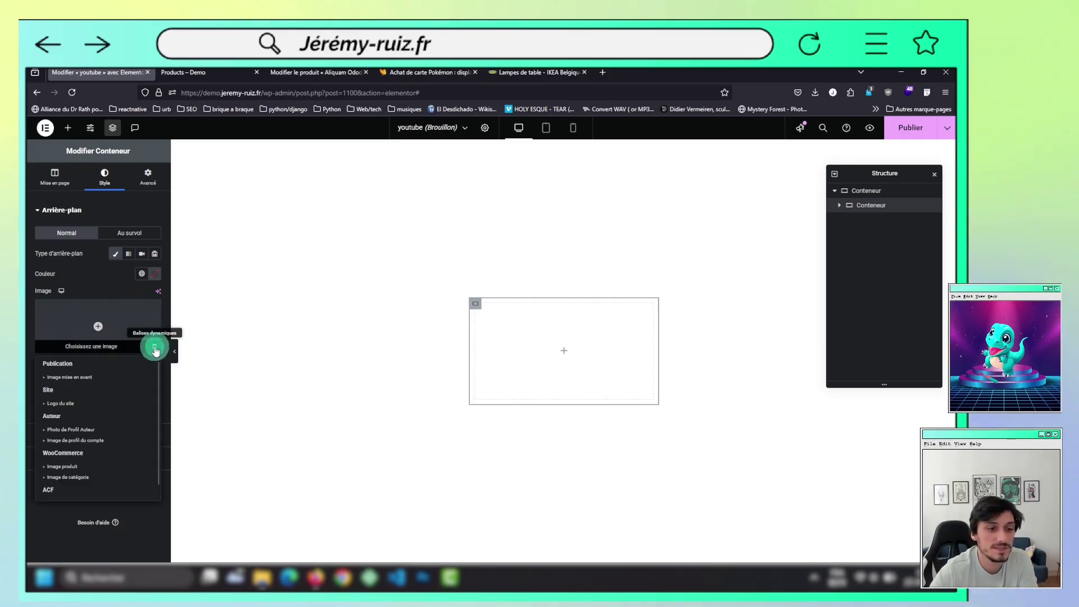
{"action": "left_click", "coordinate": [89, 377]}
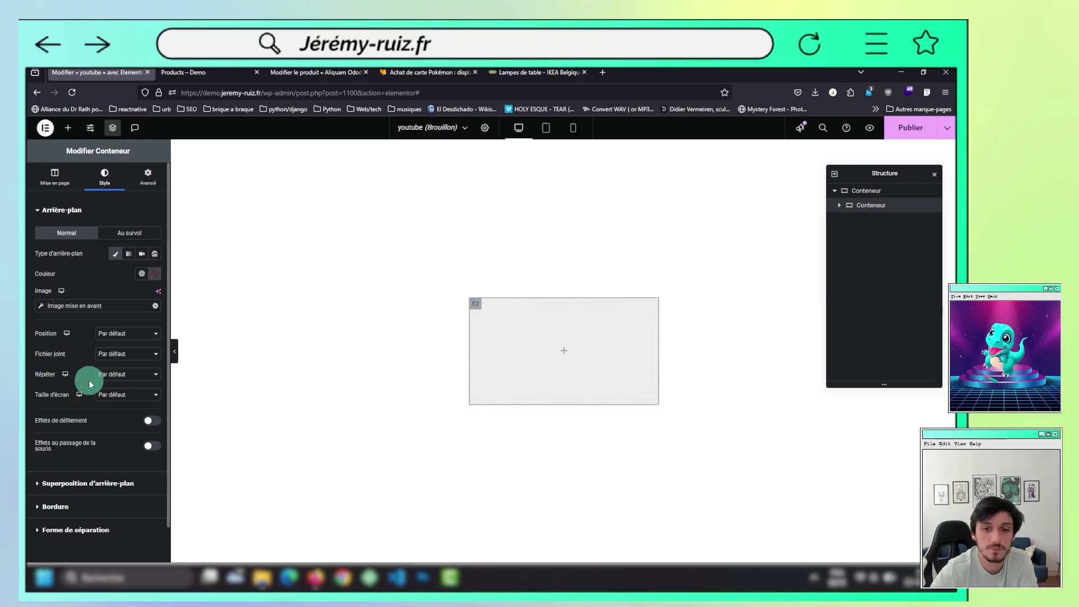
Set the inner container's background image to Centré au centre, Aucune répétition and the Contenir size
{"action": "left_click", "coordinate": [130, 338]}
{"action": "left_click", "coordinate": [124, 355]}
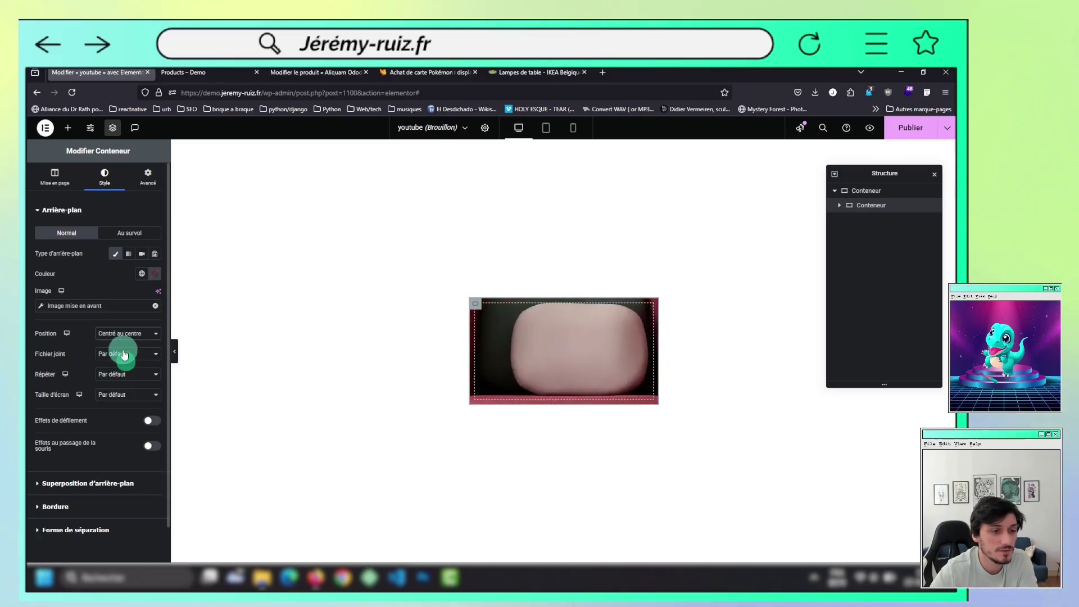
{"action": "left_click", "coordinate": [124, 354]}
{"action": "left_click", "coordinate": [121, 353]}
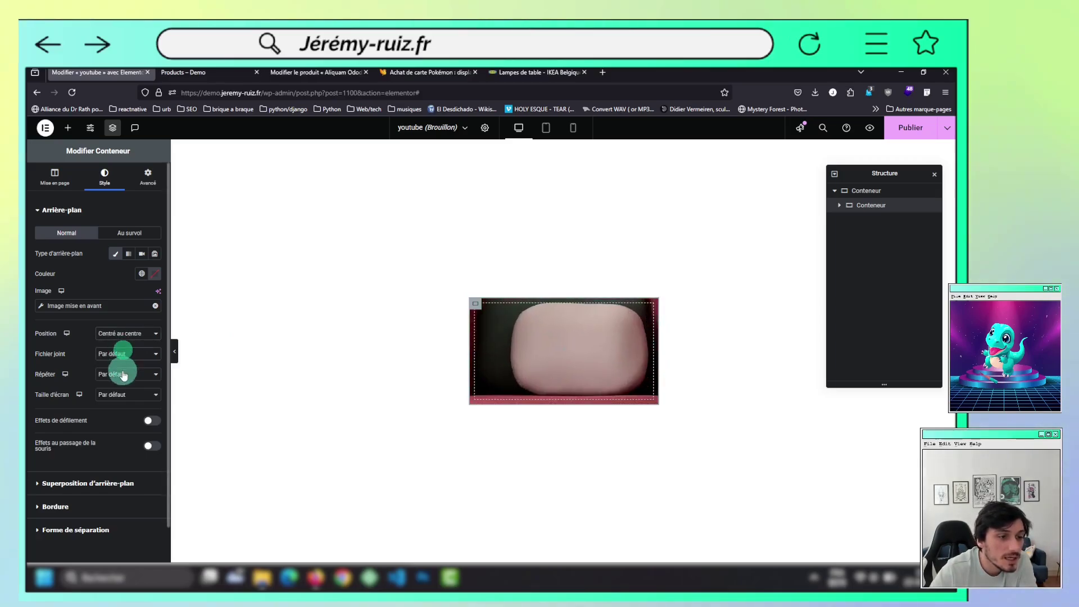
{"action": "left_click", "coordinate": [123, 373]}
{"action": "left_click", "coordinate": [120, 398]}
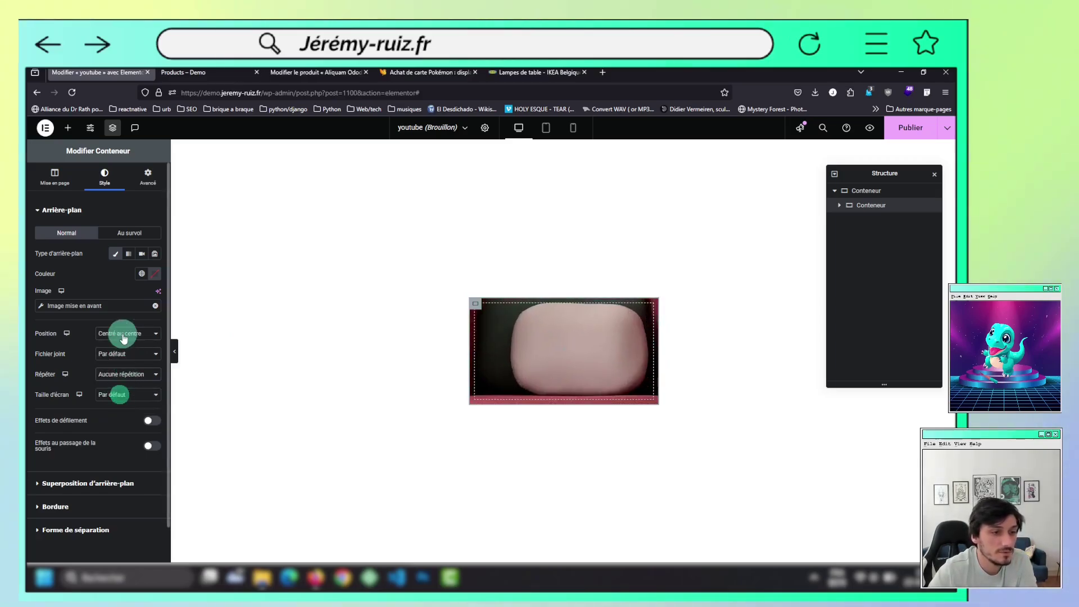
{"action": "left_click", "coordinate": [119, 396]}
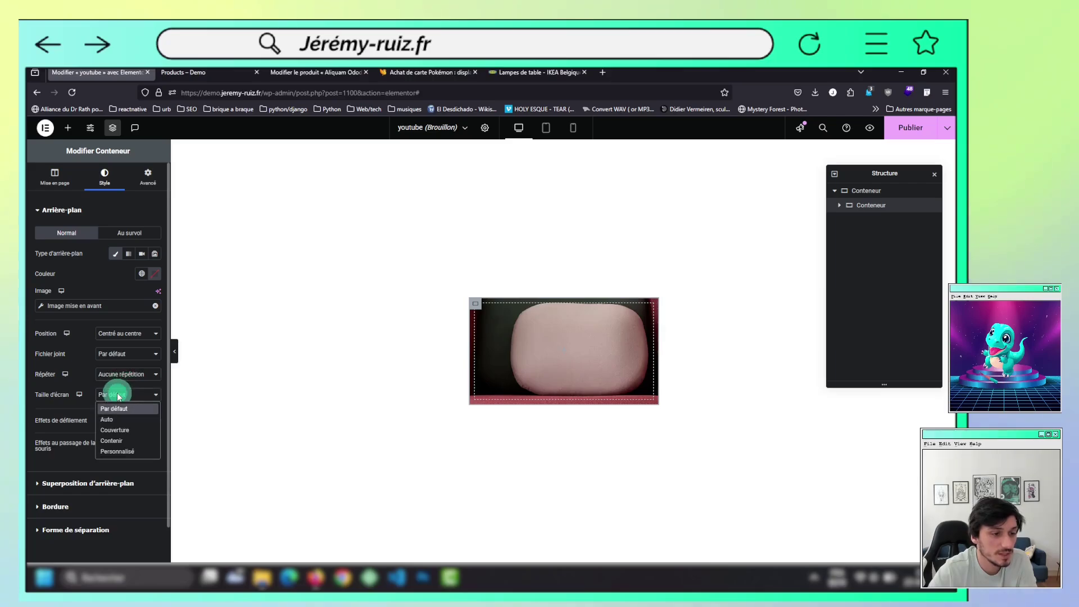
{"action": "left_click", "coordinate": [124, 440]}
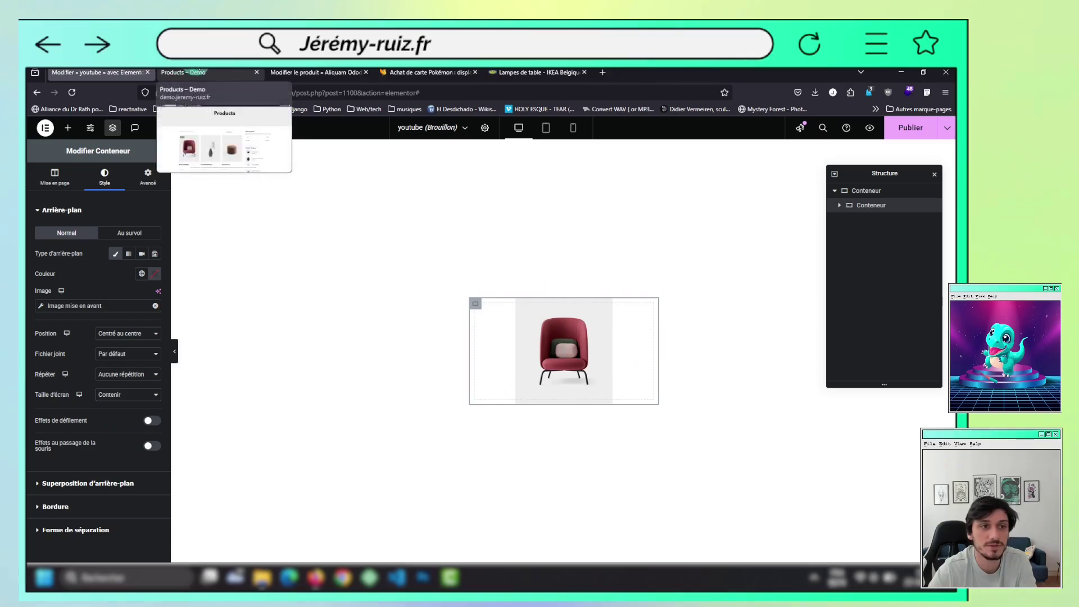
Check the Seconde image field on the Aliquam Ododiam product and return to the loop template
{"action": "left_click", "coordinate": [191, 73]}
{"action": "left_click", "coordinate": [315, 73]}
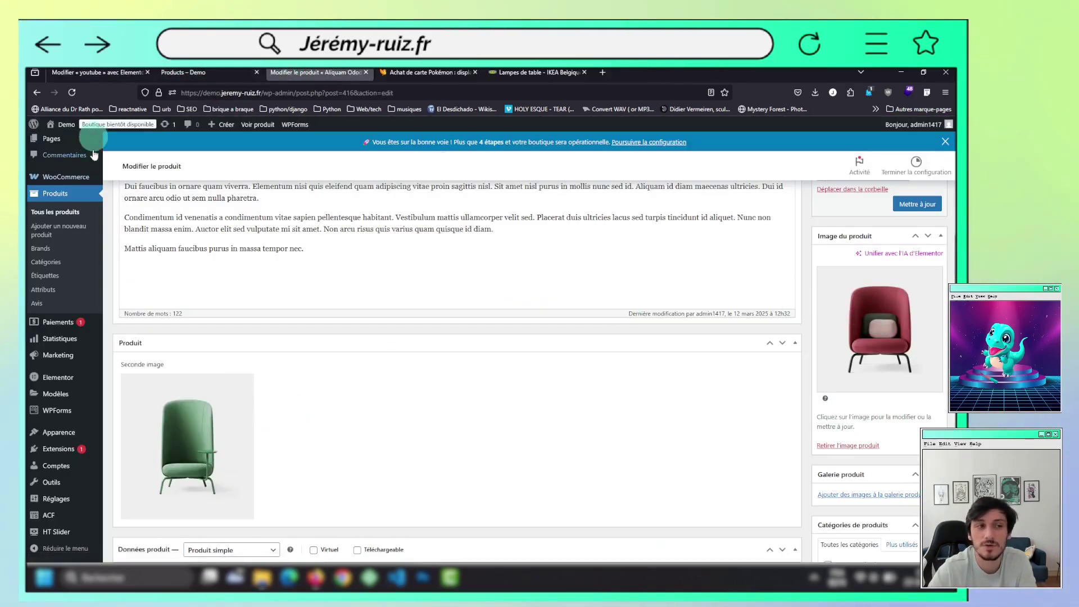
{"action": "left_click", "coordinate": [104, 73]}
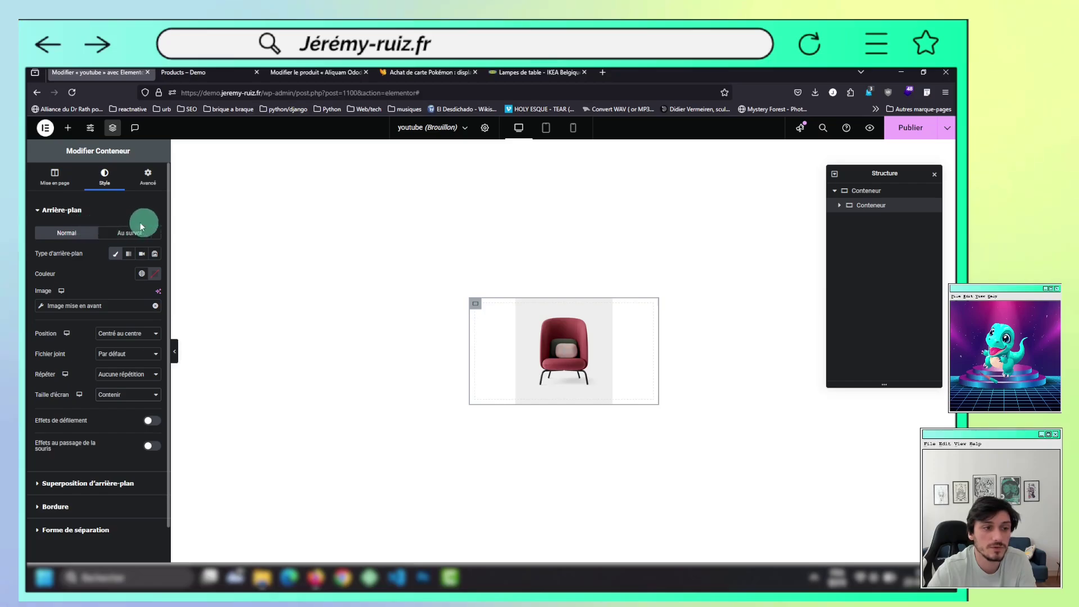
Set the inner container's hover background to a classic dynamic image from ACF Champ image, using the Seconde image key
{"action": "left_click", "coordinate": [138, 236]}
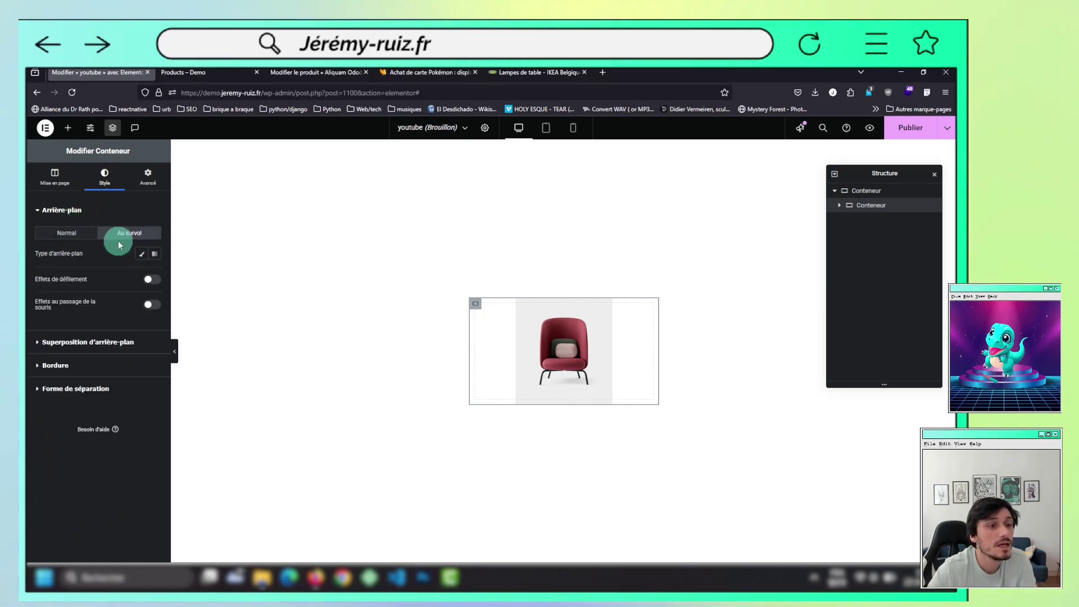
{"action": "left_click", "coordinate": [146, 256]}
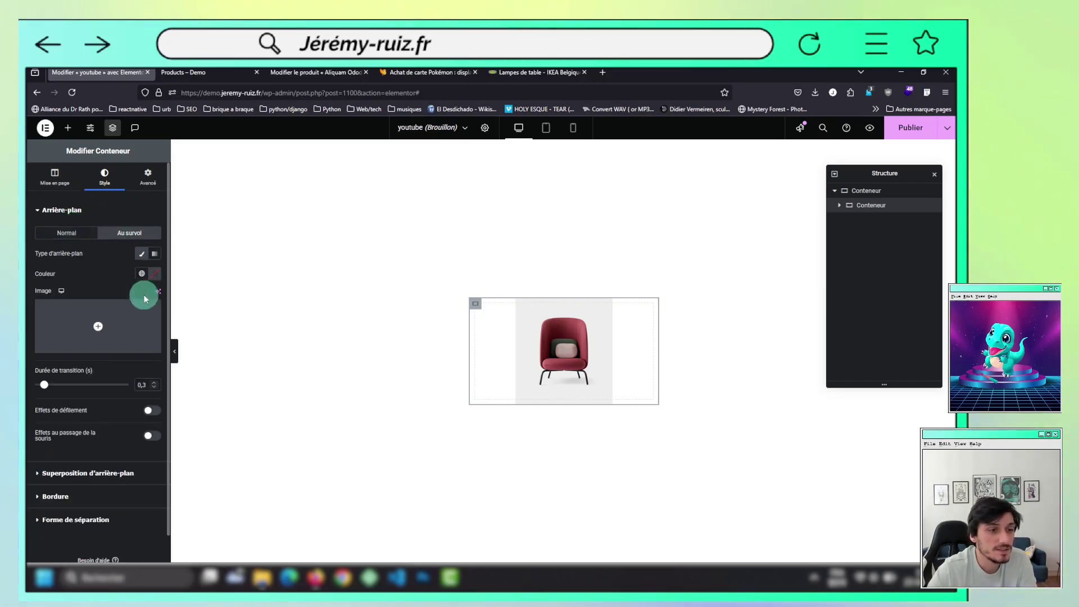
{"action": "left_click", "coordinate": [151, 340]}
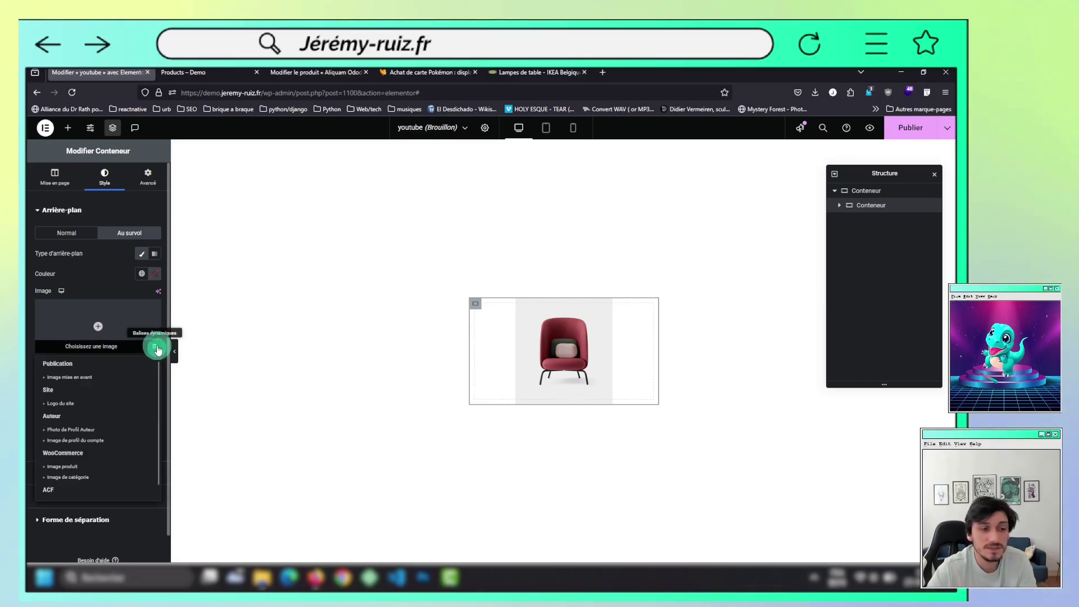
{"action": "scroll", "coordinate": [93, 484], "scroll_direction": "down", "scroll_amount": 1}
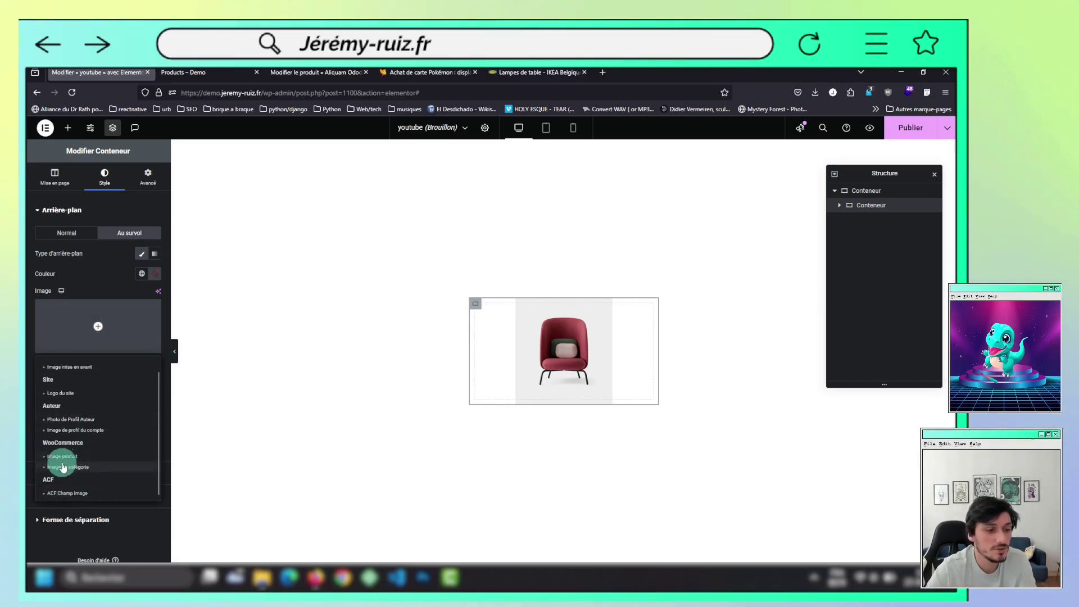
{"action": "left_click", "coordinate": [85, 498]}
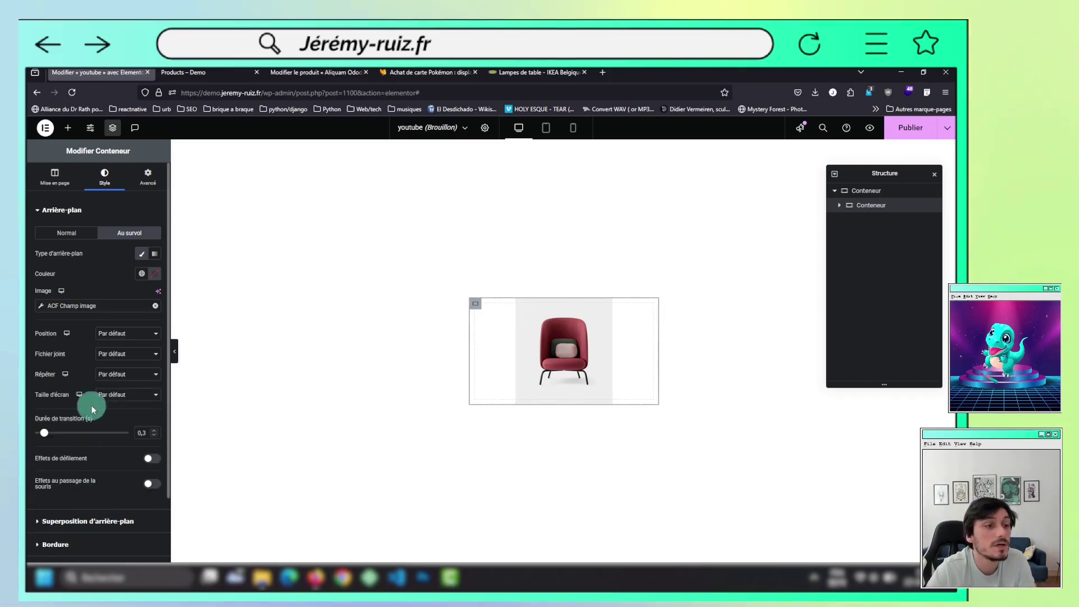
{"action": "left_click", "coordinate": [75, 307]}
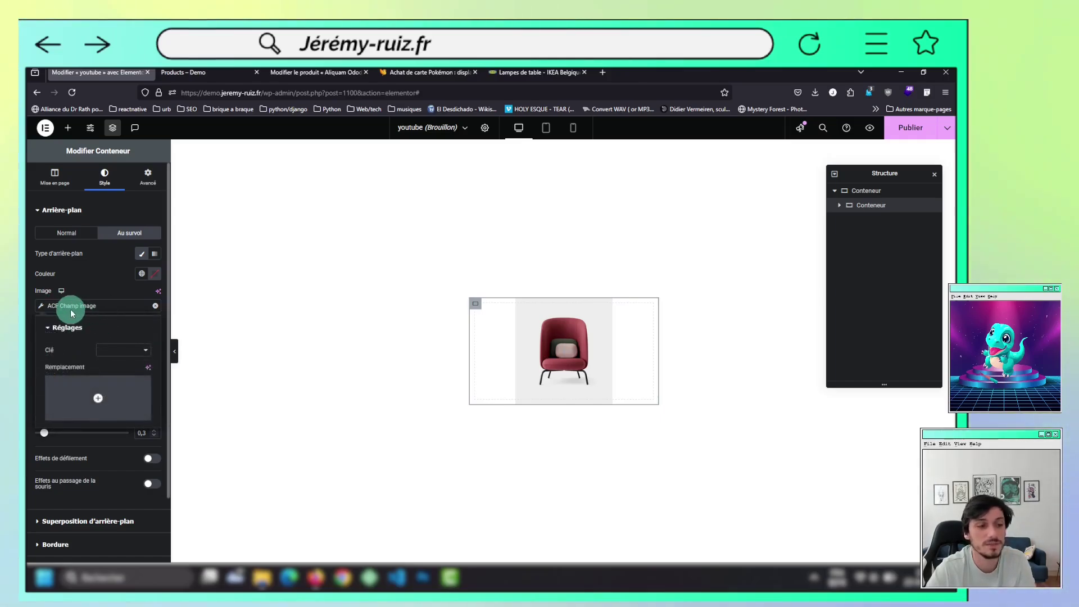
{"action": "left_click", "coordinate": [111, 349]}
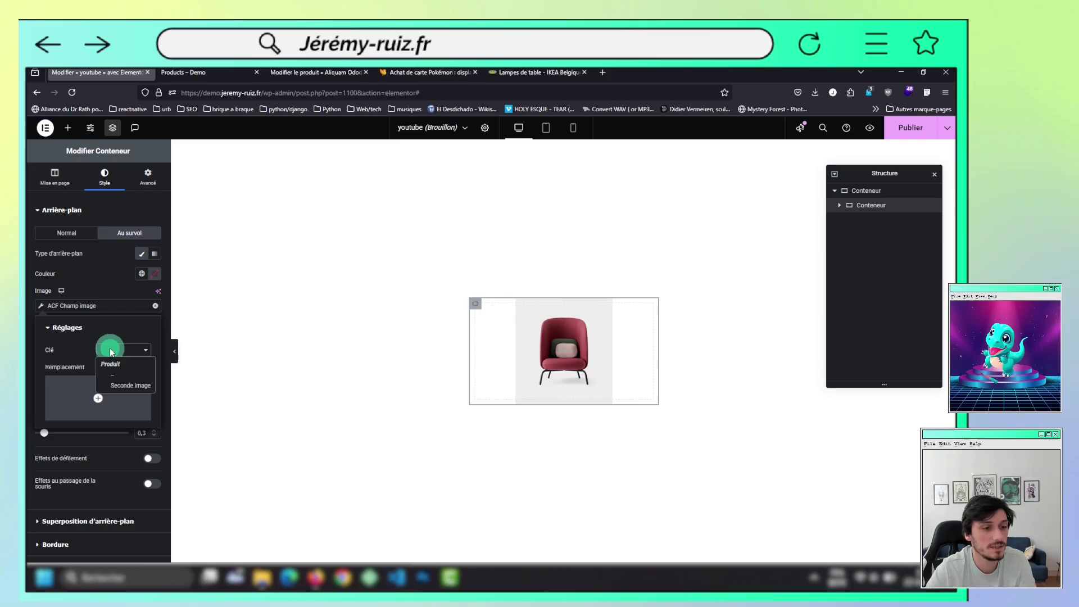
{"action": "left_click", "coordinate": [125, 387]}
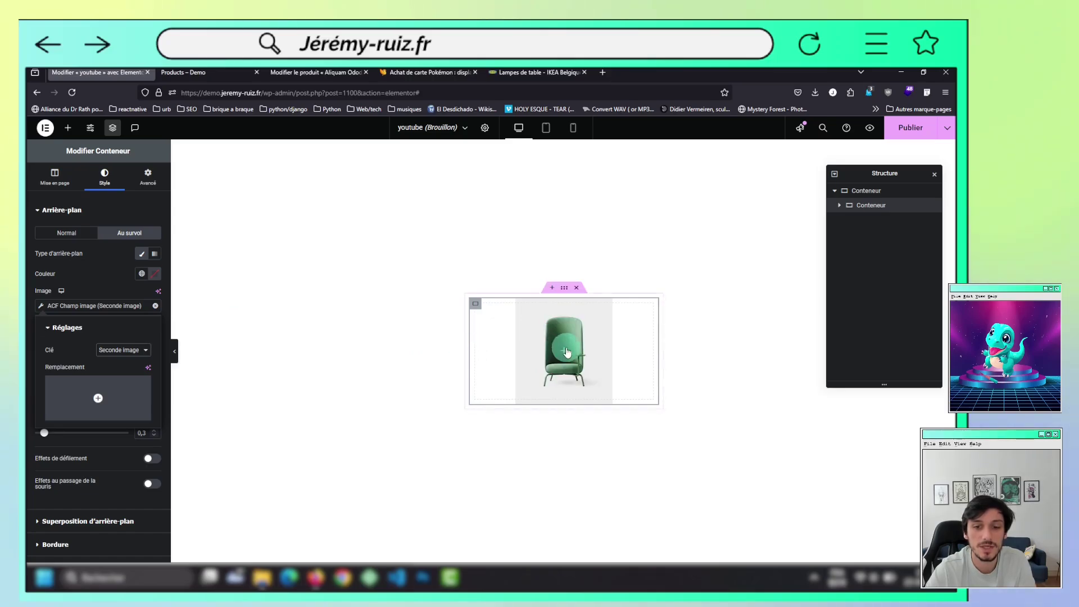
{"action": "left_click", "coordinate": [108, 279]}
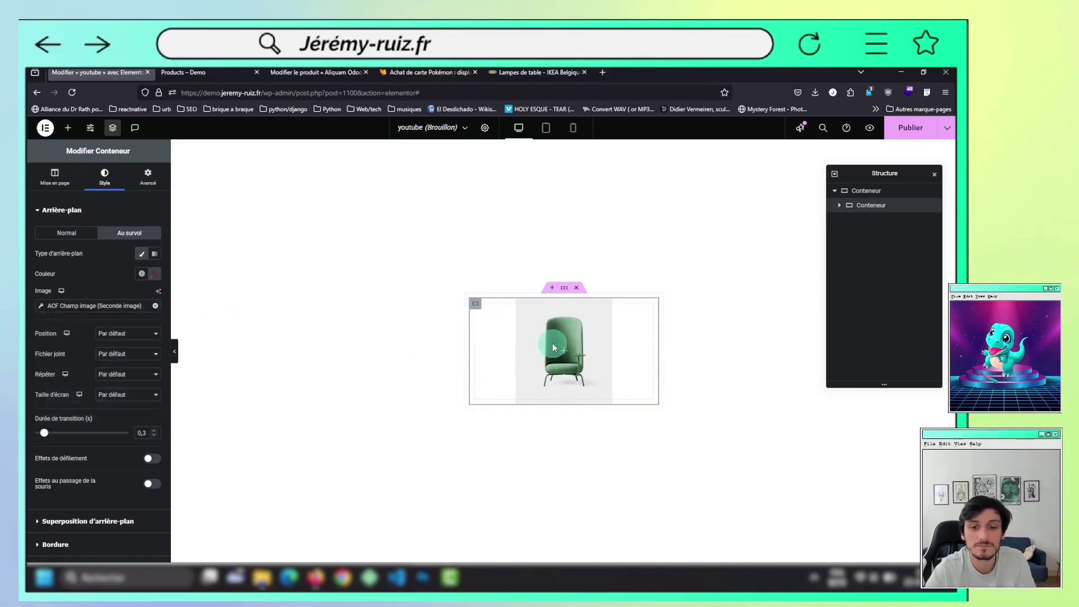
Find the WooCommerce widgets with woo and add Ajouter au panier below the inner container
{"action": "left_click", "coordinate": [70, 130]}
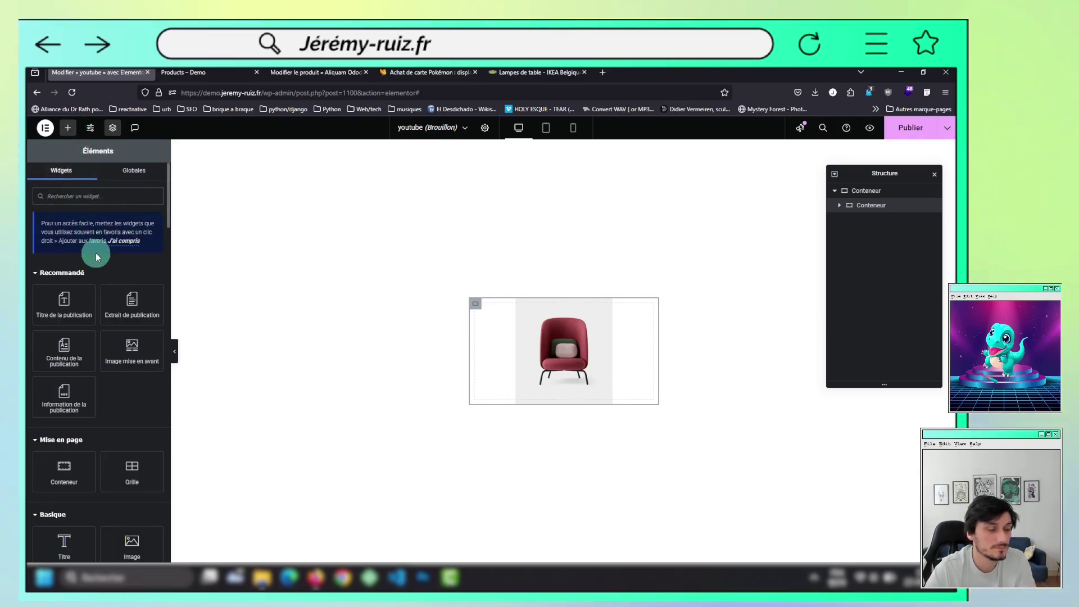
{"action": "type", "text": "woo"}
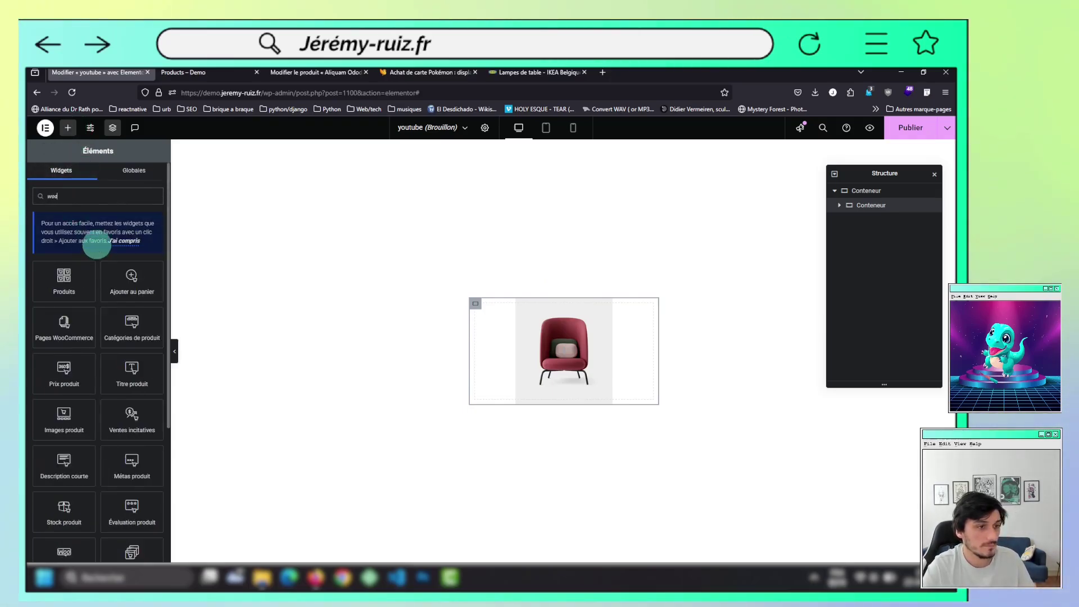
{"action": "left_click_drag", "start_coordinate": [131, 280], "coordinate": [551, 406]}
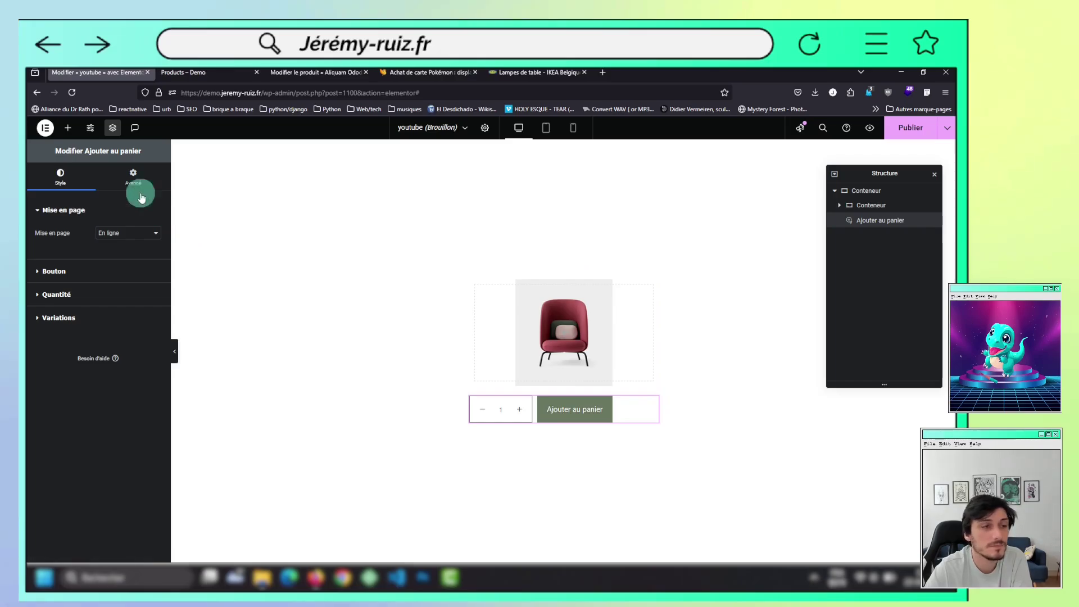
Insert the Titre de la publication widget between the image container and the add-to-cart widget
{"action": "left_click", "coordinate": [69, 129]}
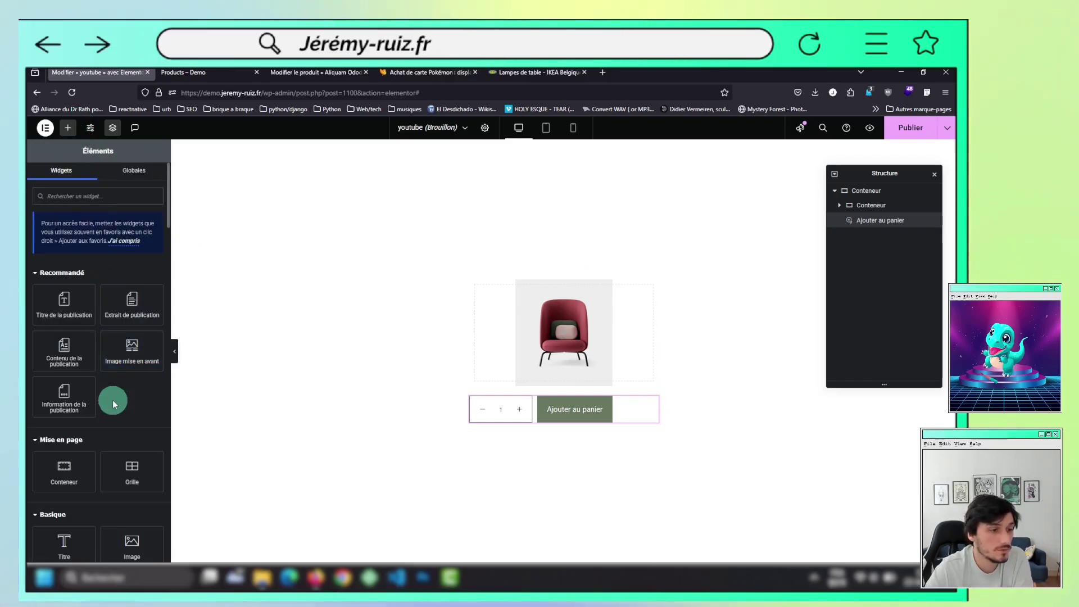
{"action": "scroll", "coordinate": [84, 365], "scroll_direction": "down", "scroll_amount": 1}
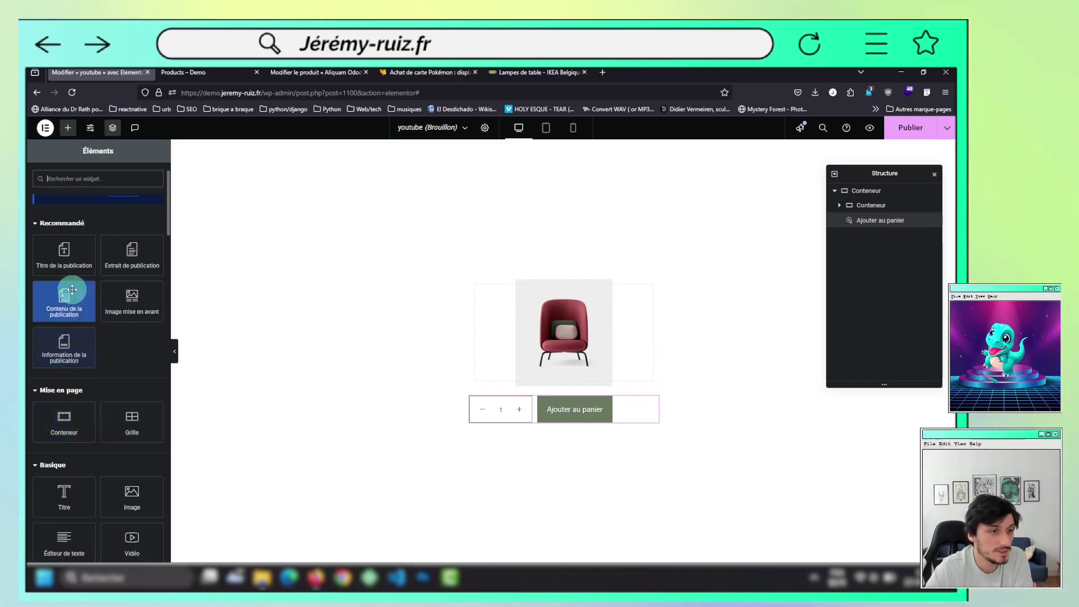
{"action": "left_click_drag", "start_coordinate": [66, 256], "coordinate": [534, 400]}
Search the widgets for prix and insert Prix produit between the product title and the add-to-cart widget
{"action": "left_click", "coordinate": [68, 128]}
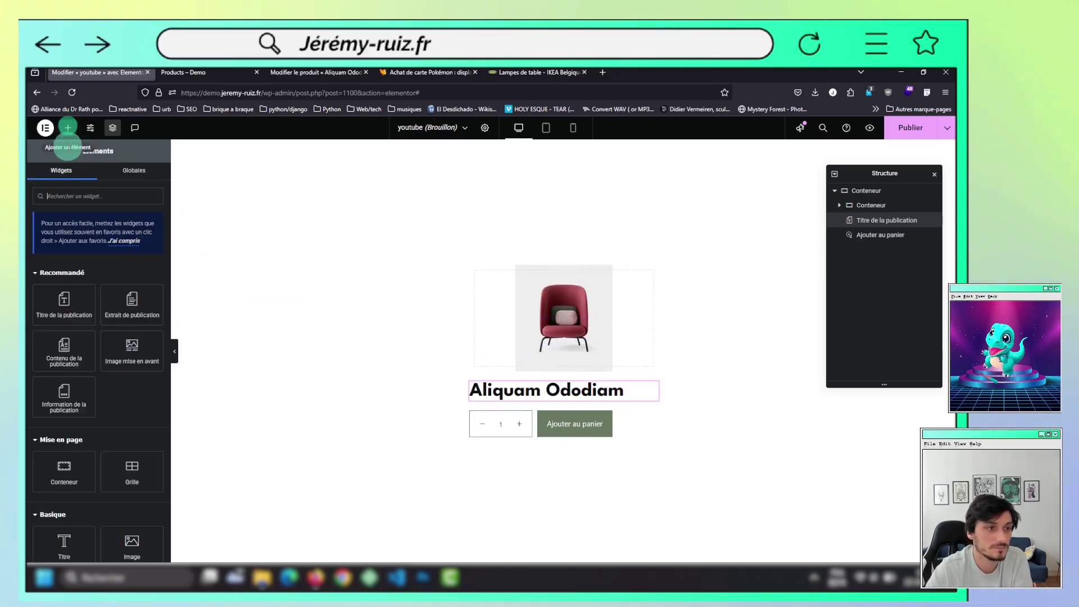
{"action": "left_click", "coordinate": [78, 180]}
{"action": "type", "text": "pri"}
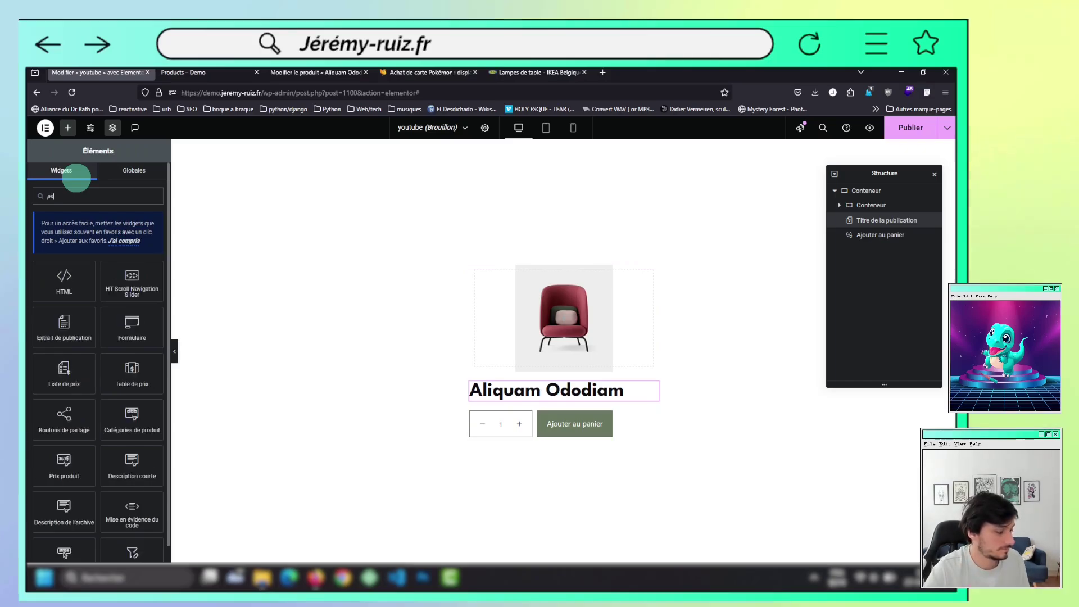
{"action": "type", "text": "x"}
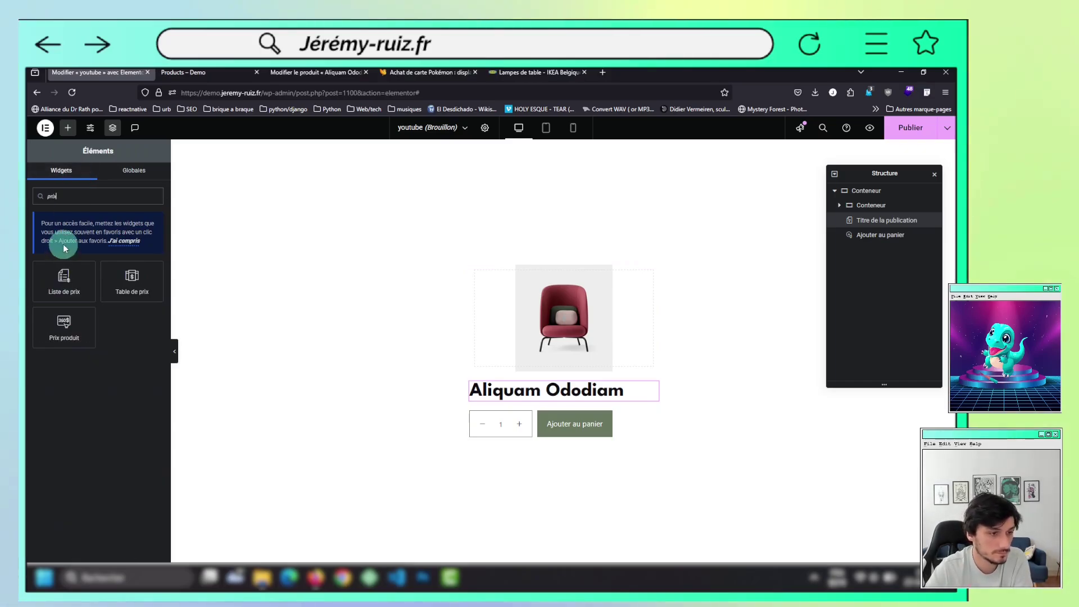
{"action": "left_click_drag", "start_coordinate": [67, 324], "coordinate": [543, 401]}
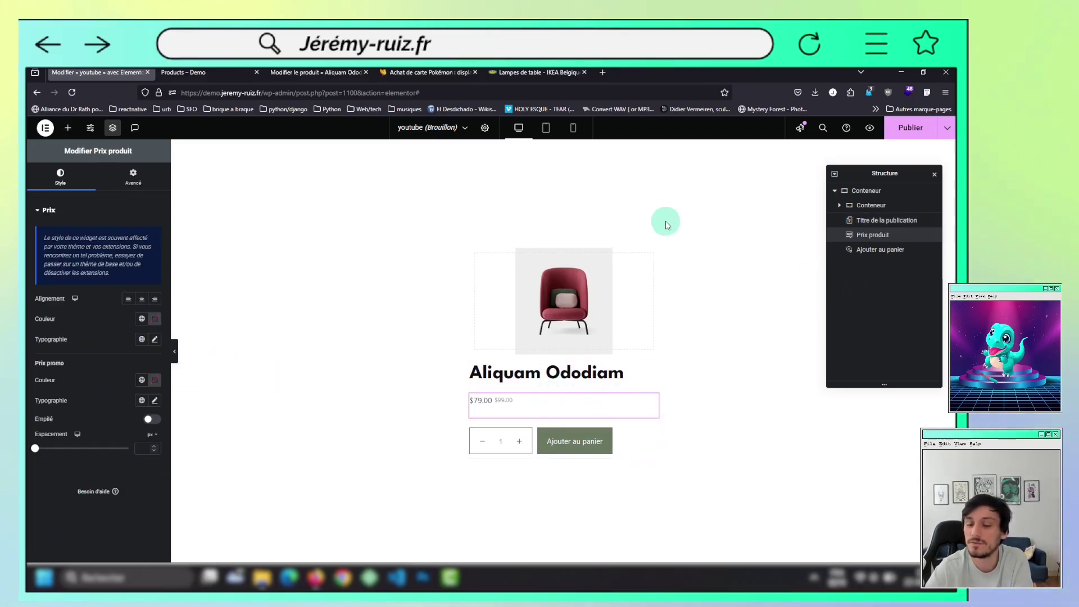
Give the outer container a classic light grey background and set its border type to Solide
{"action": "left_click", "coordinate": [105, 175]}
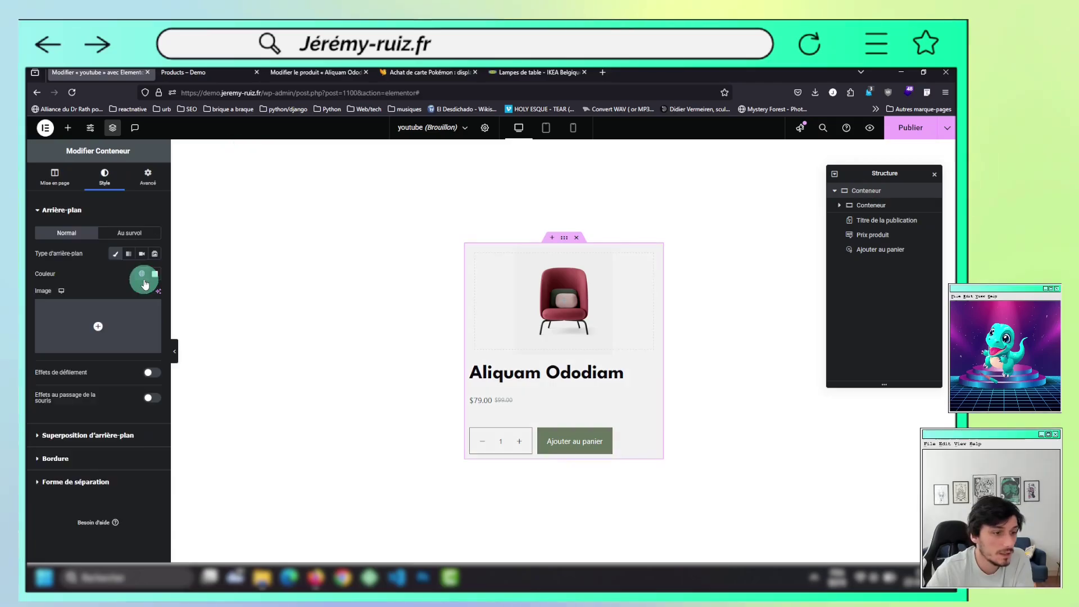
{"action": "left_click", "coordinate": [137, 453]}
{"action": "left_click", "coordinate": [135, 303]}
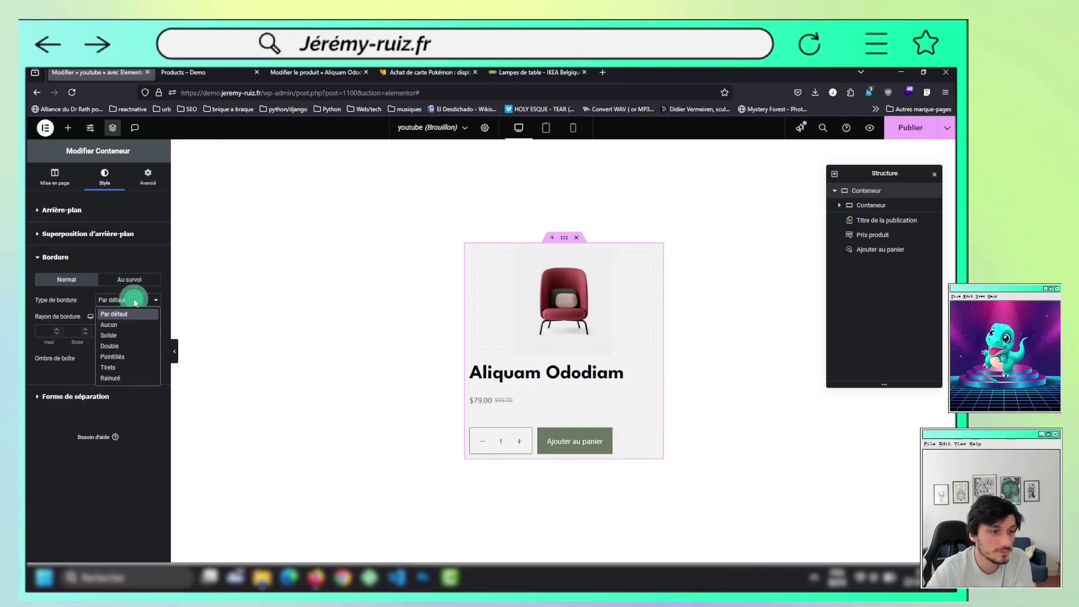
{"action": "left_click", "coordinate": [119, 335]}
Justify the outer container's content with even spacing
{"action": "left_click", "coordinate": [53, 179]}
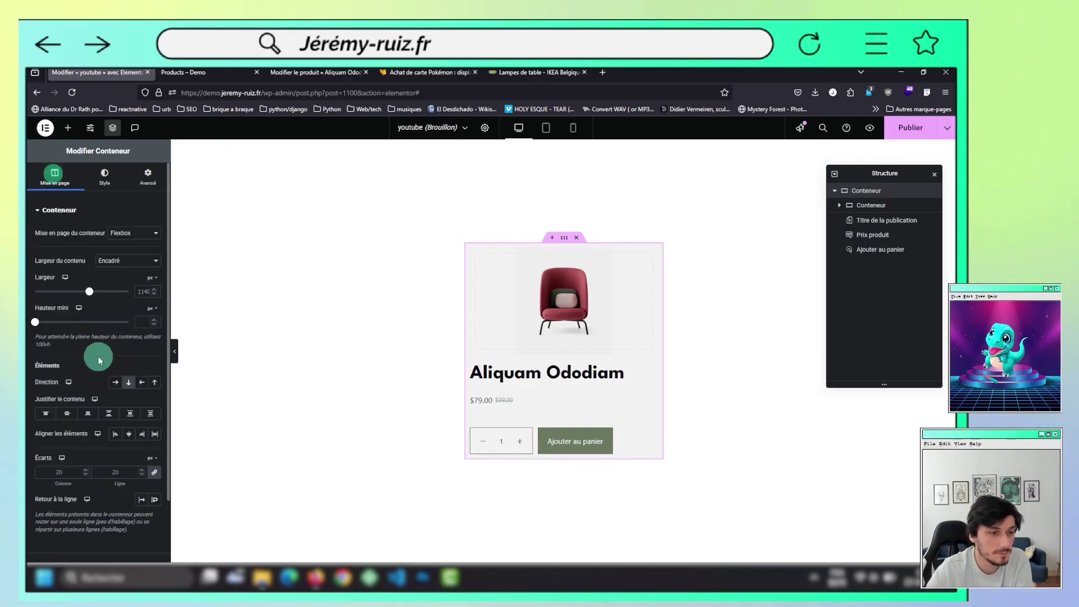
{"action": "left_click", "coordinate": [127, 415]}
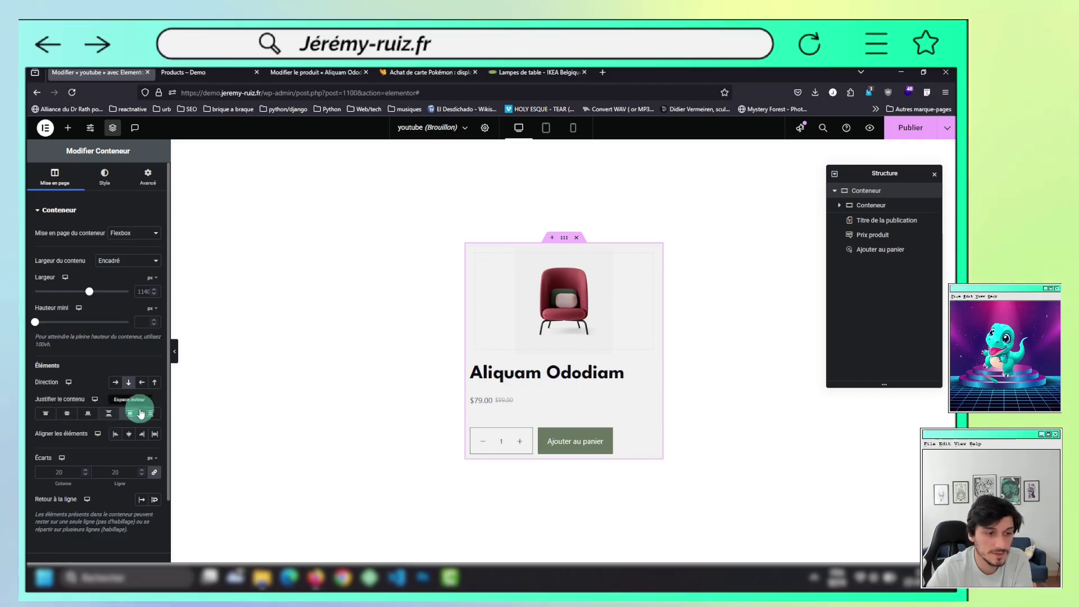
{"action": "left_click", "coordinate": [149, 416]}
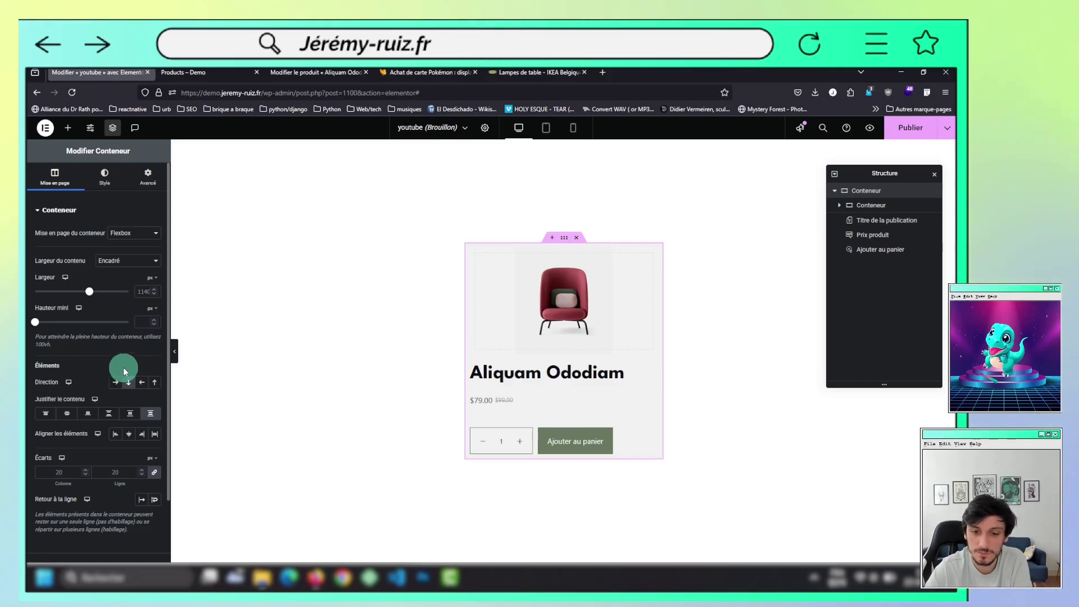
Unlink the outer container's border widths, set the bottom border width to 4 px, and publish the loop template
{"action": "left_click", "coordinate": [103, 190]}
{"action": "left_click", "coordinate": [101, 460]}
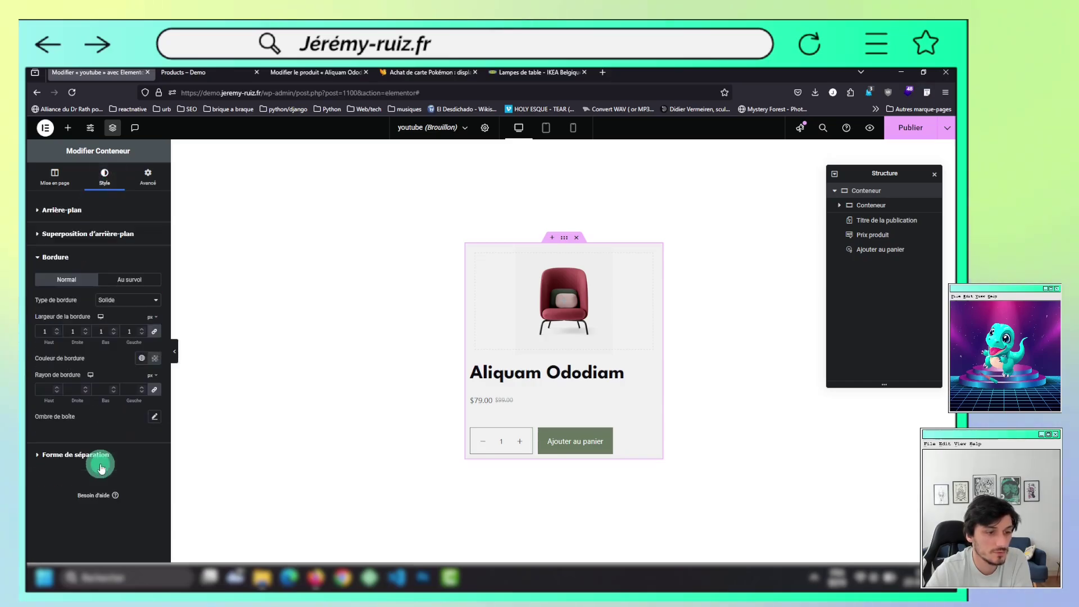
{"action": "left_click", "coordinate": [156, 330]}
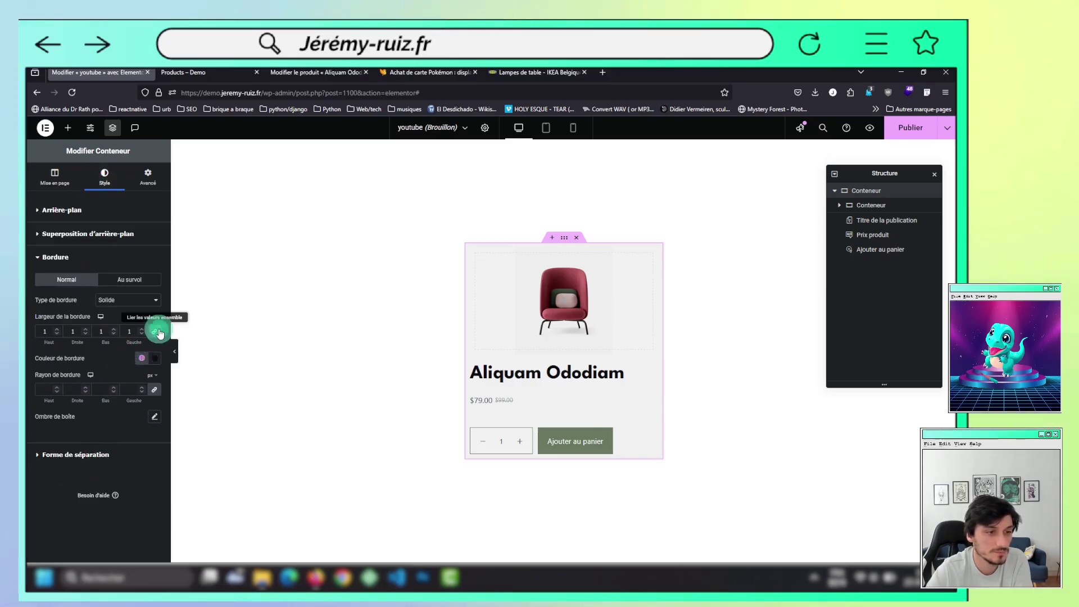
{"action": "left_click", "coordinate": [113, 329]}
{"action": "left_click", "coordinate": [114, 331]}
{"action": "left_click", "coordinate": [113, 331]}
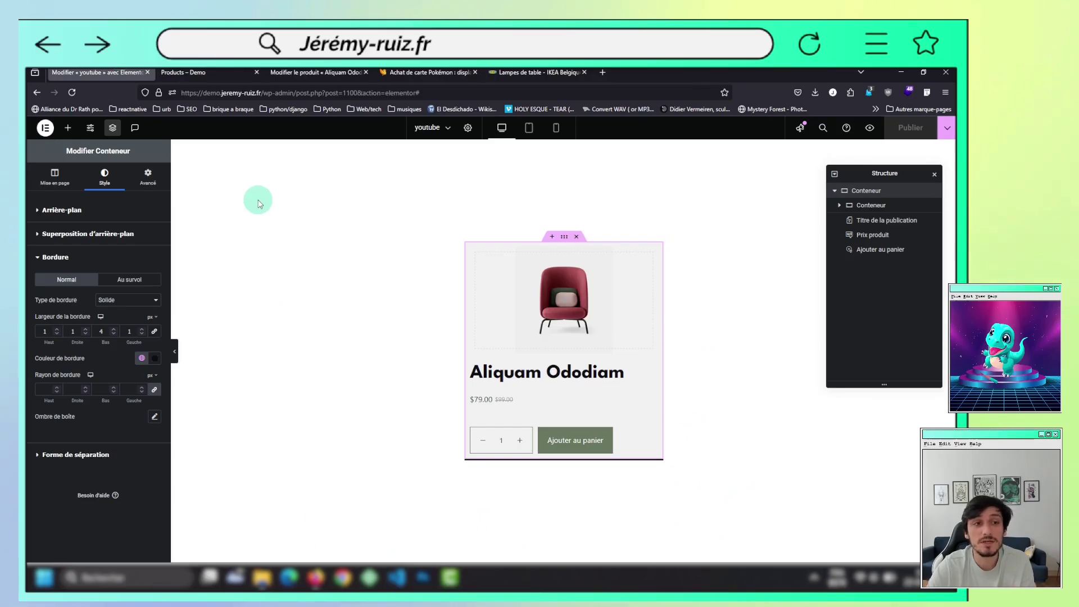
Check the shop's current Products page and return to the loop template editor
{"action": "mouse_move", "coordinate": [233, 75]}
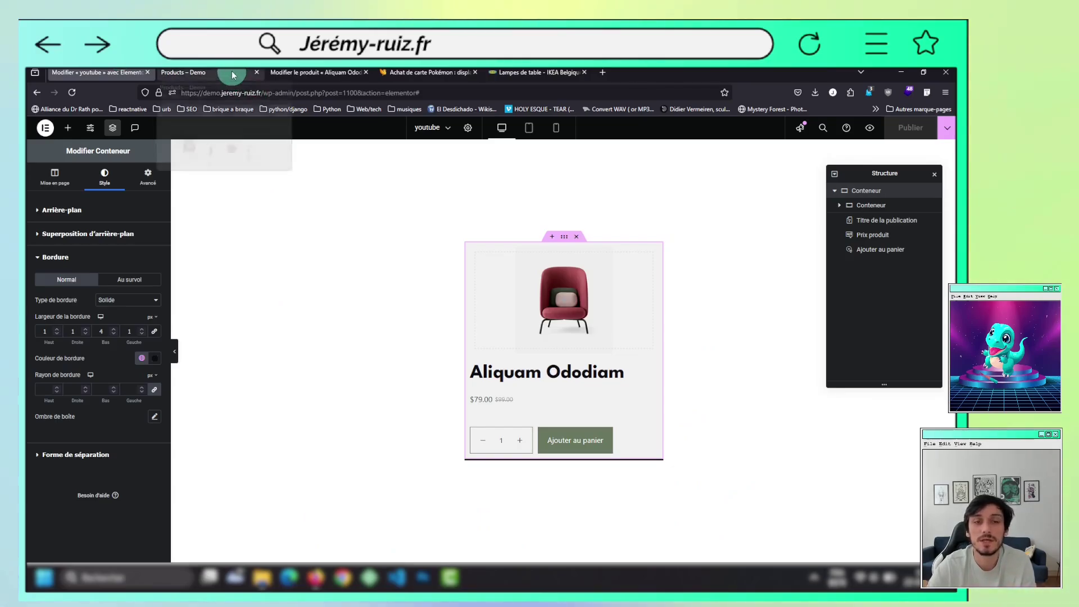
{"action": "left_click", "coordinate": [232, 74]}
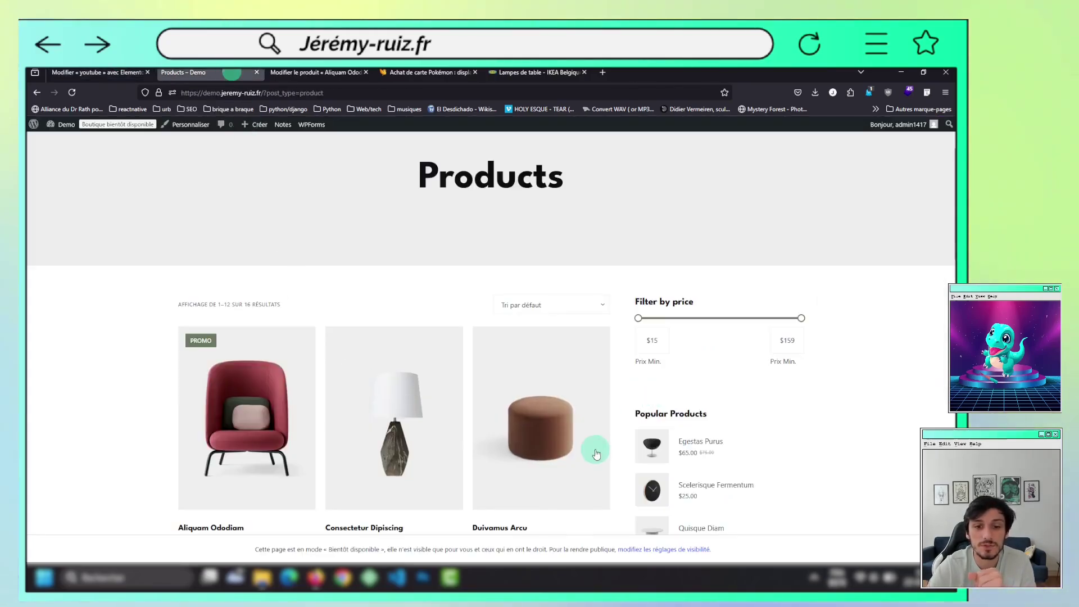
{"action": "left_click", "coordinate": [121, 72]}
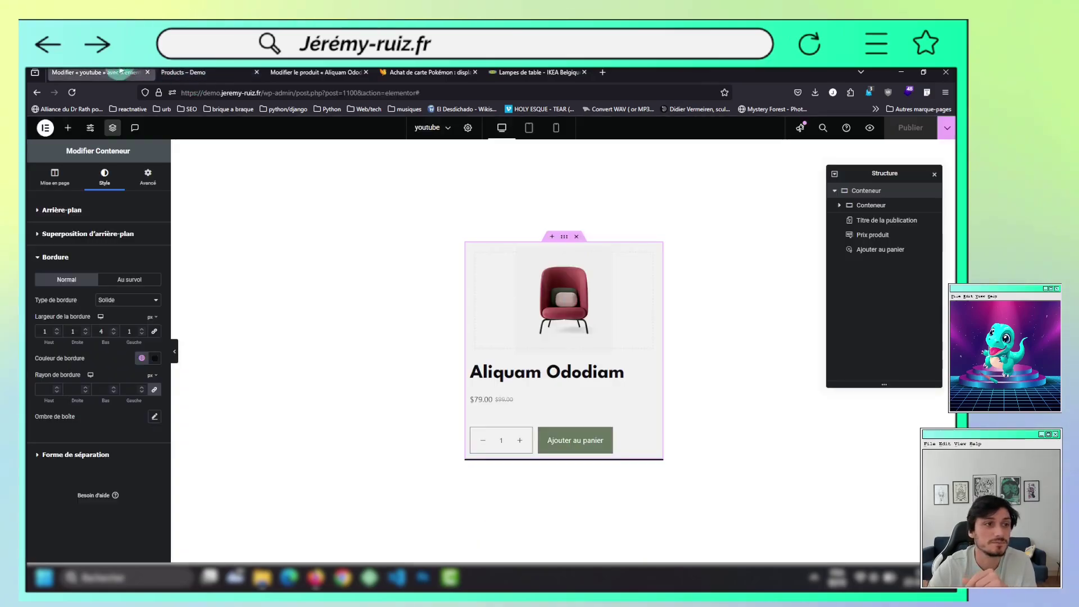
Exit to WordPress and create an Archive des produits template in the theme builder, dismissing the template library
{"action": "left_click", "coordinate": [47, 131]}
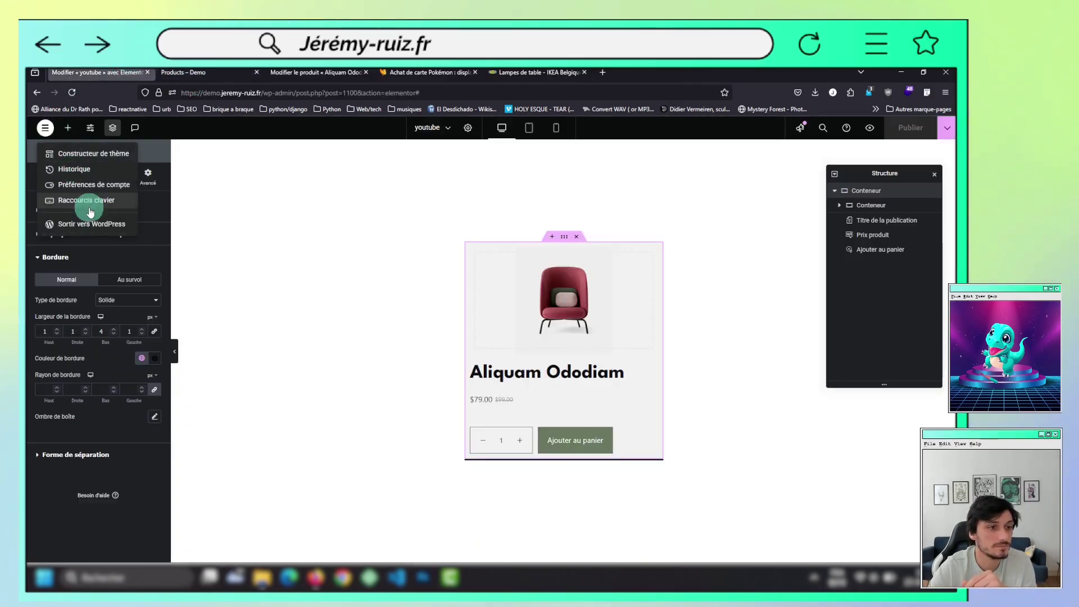
{"action": "left_click", "coordinate": [89, 224]}
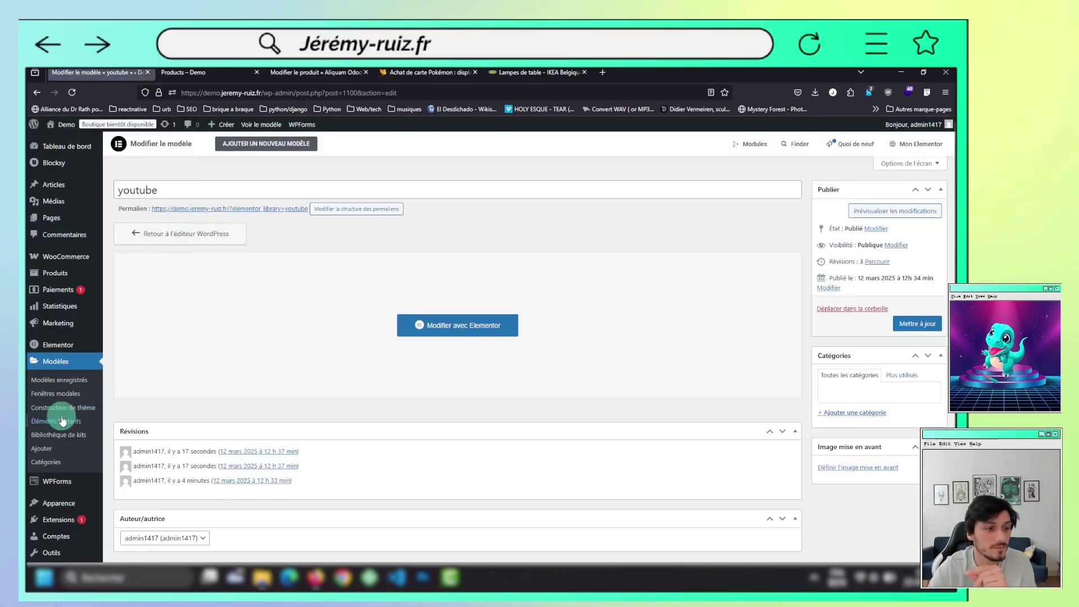
{"action": "left_click", "coordinate": [71, 413]}
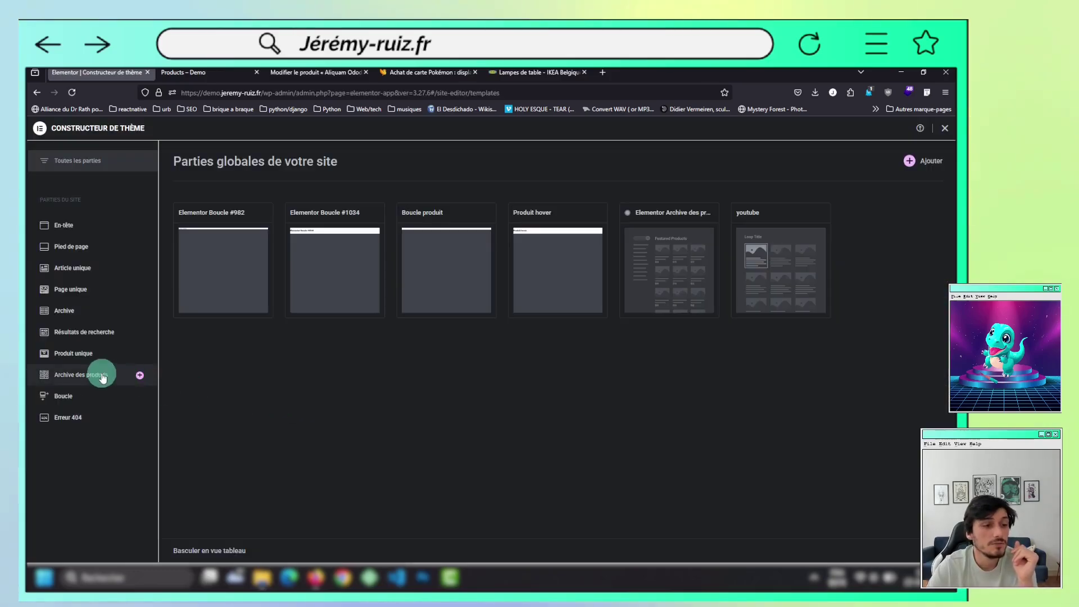
{"action": "left_click", "coordinate": [98, 381]}
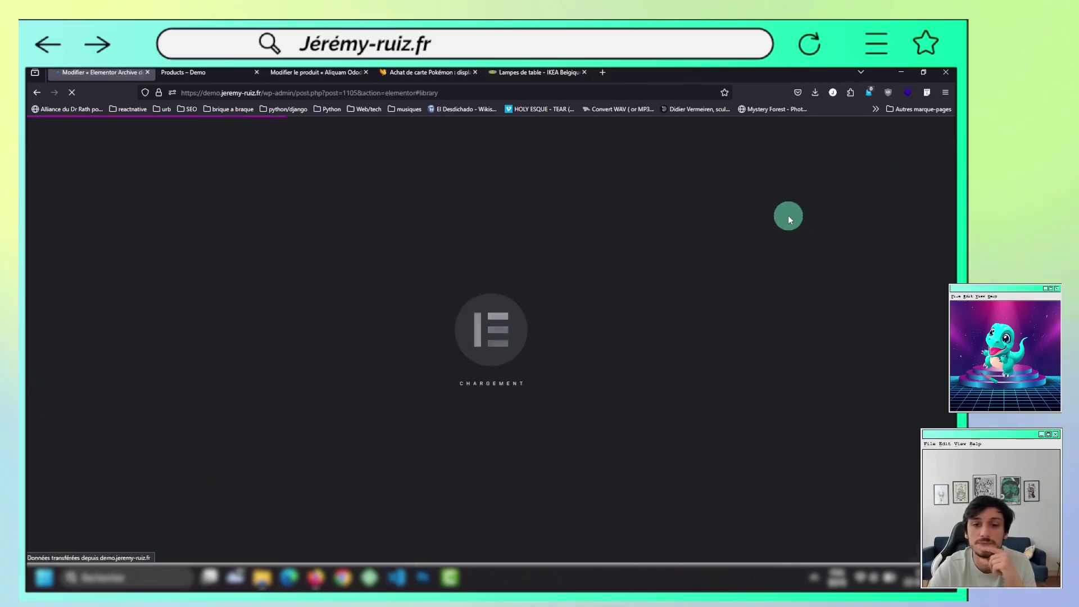
{"action": "left_click", "coordinate": [943, 159]}
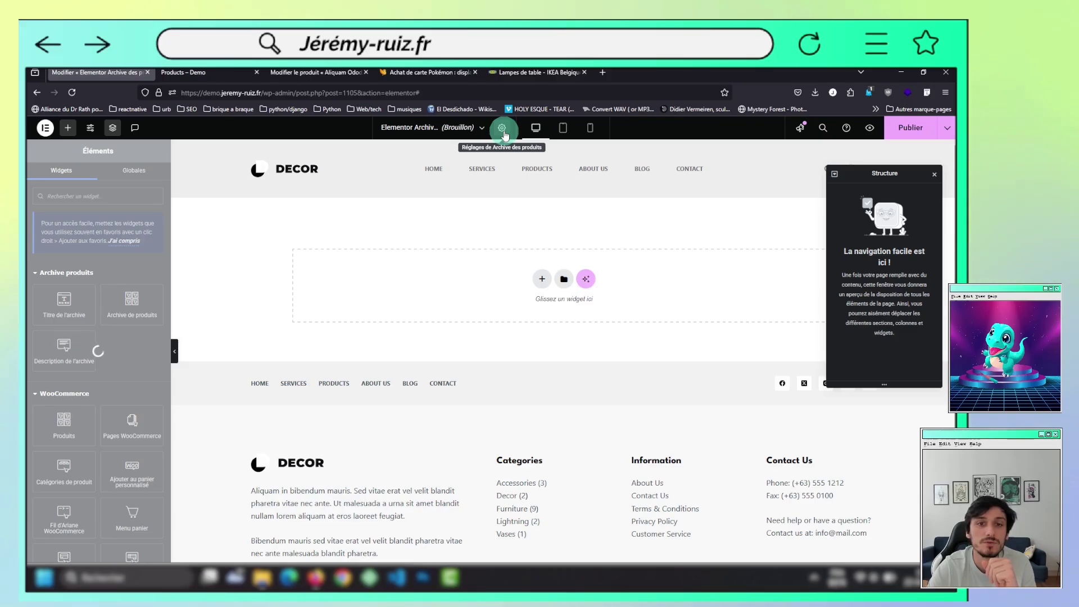
Title the product archive template Archive youtube in its settings and open its preview settings
{"action": "left_click", "coordinate": [84, 175]}
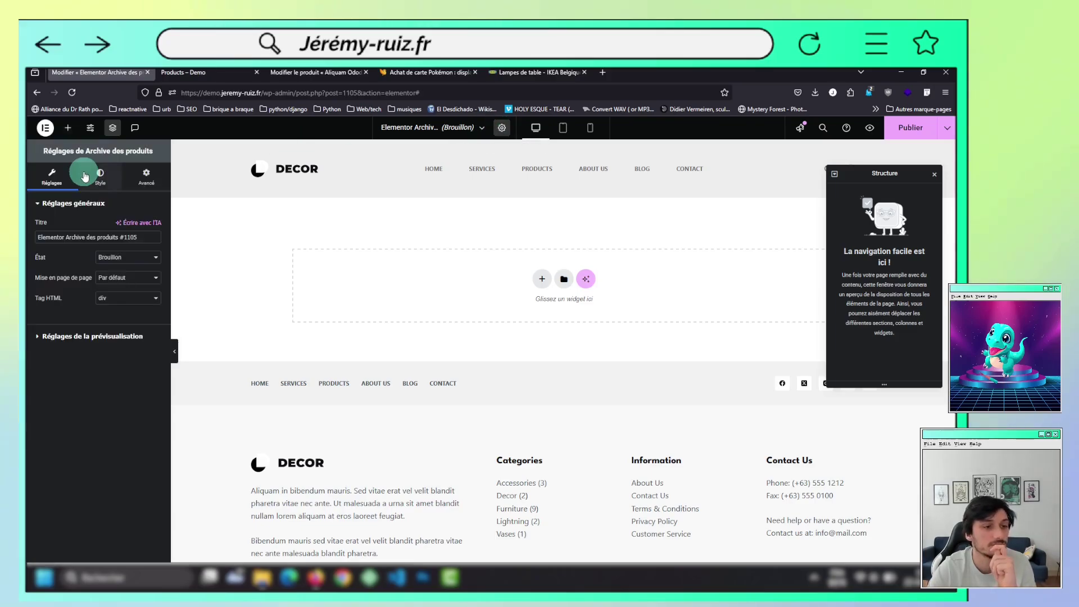
{"action": "left_click", "coordinate": [140, 184]}
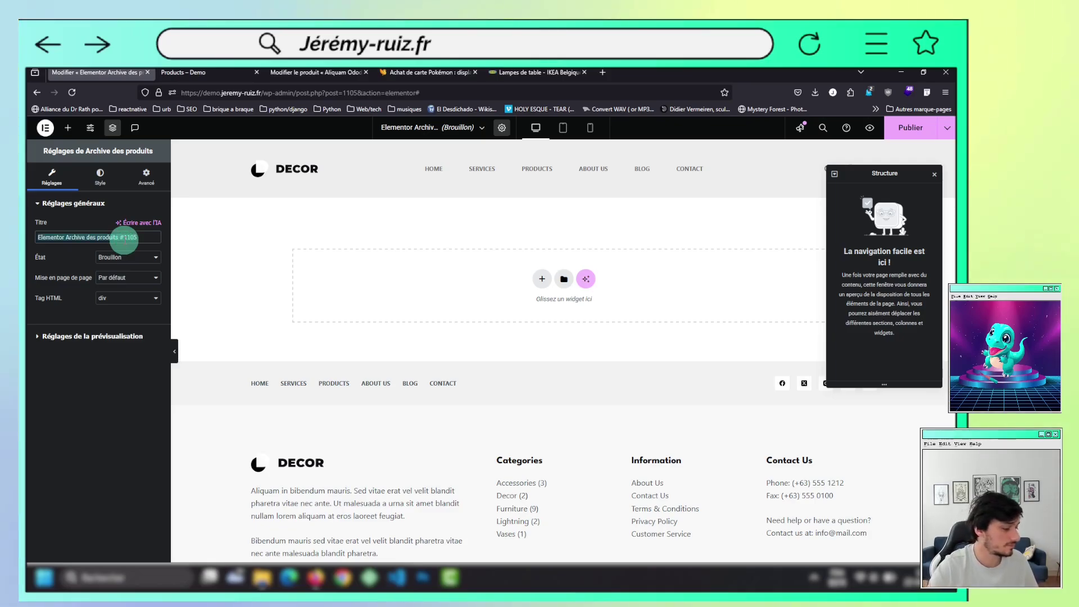
{"action": "left_click", "coordinate": [124, 240]}
{"action": "type", "text": "Archive"}
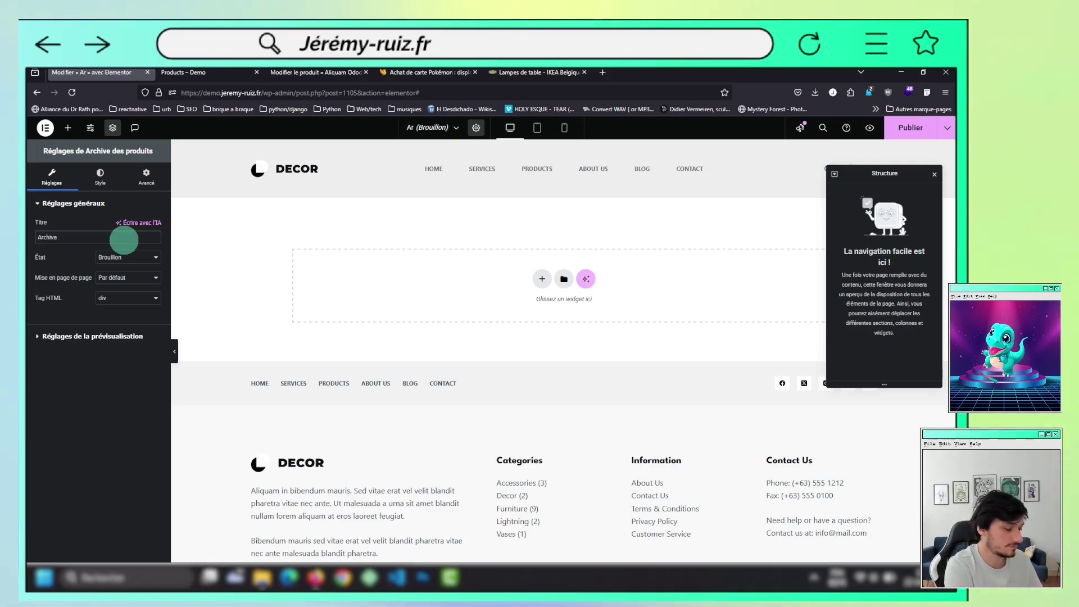
{"action": "type", "text": " youtube"}
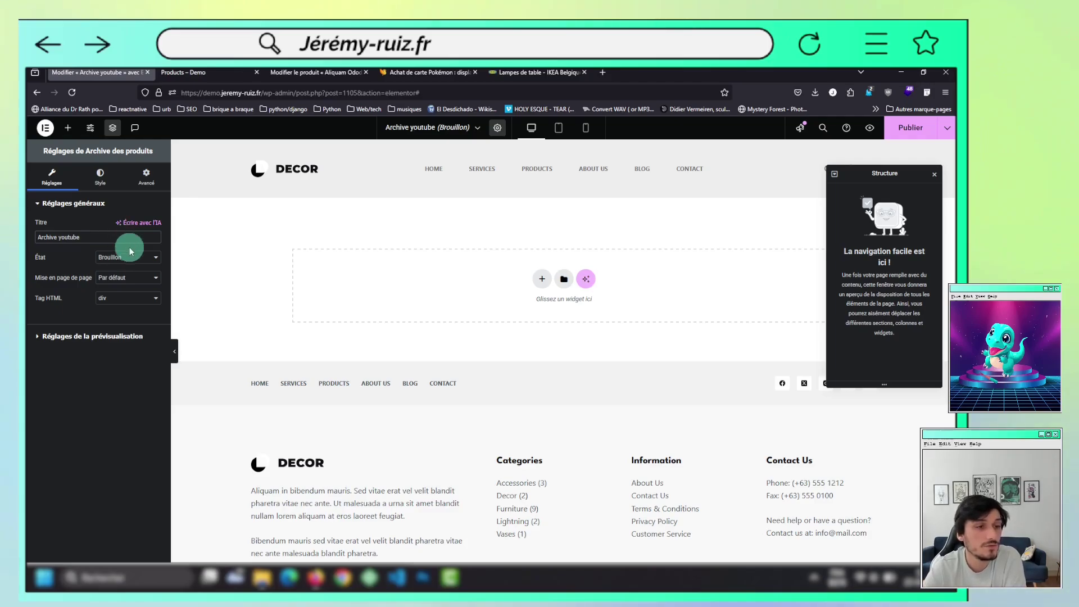
{"action": "left_click", "coordinate": [130, 251]}
{"action": "left_click", "coordinate": [121, 300]}
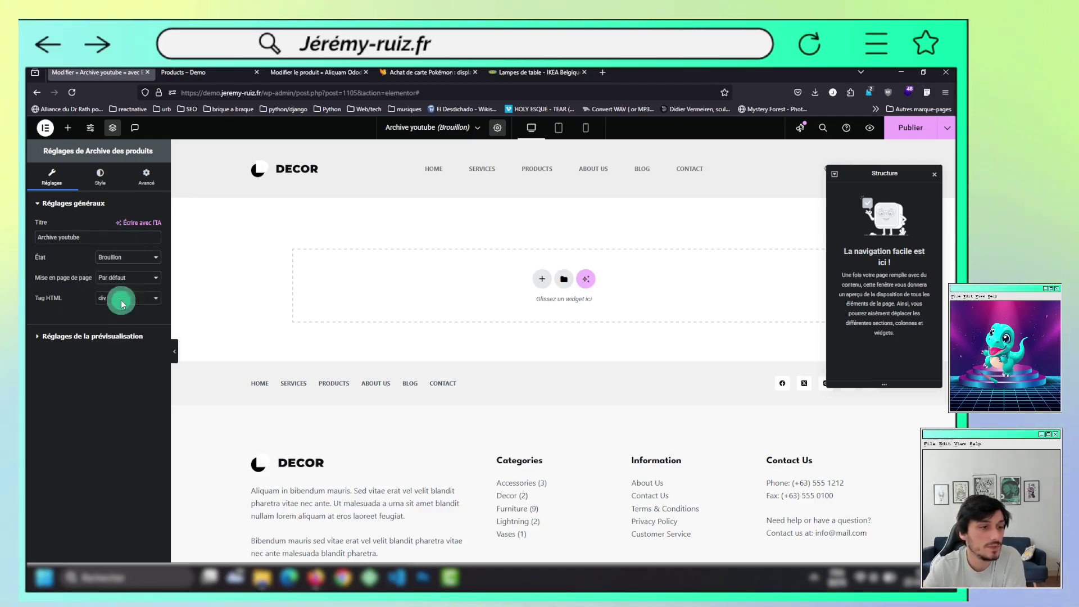
{"action": "left_click", "coordinate": [83, 336]}
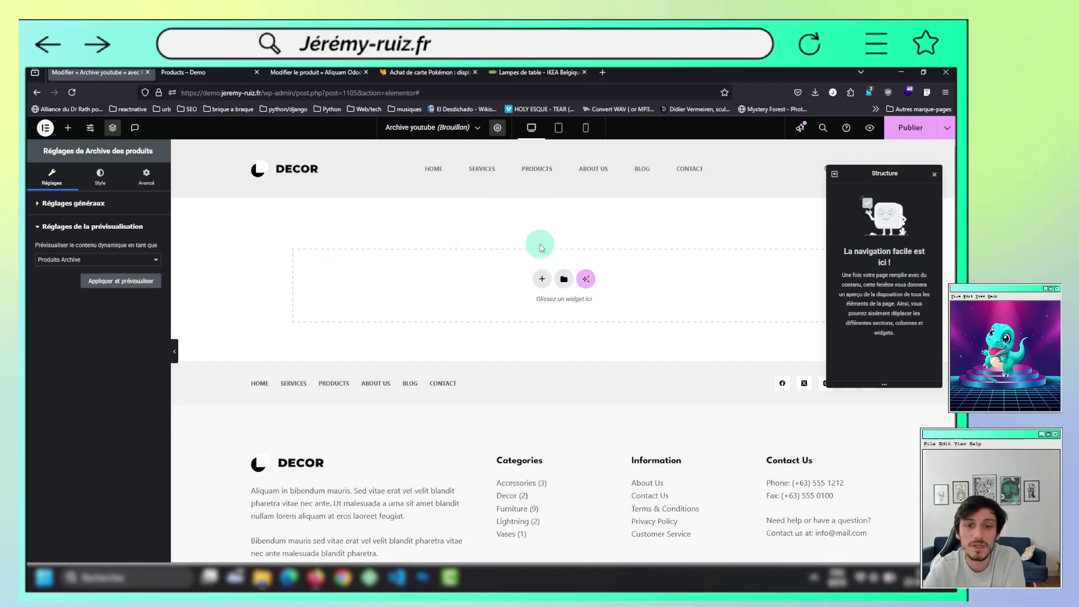
Add a single-column container to the archive template, search the widgets for bou, and insert Grille de boucle in it
{"action": "left_click", "coordinate": [543, 279]}
{"action": "left_click", "coordinate": [527, 313]}
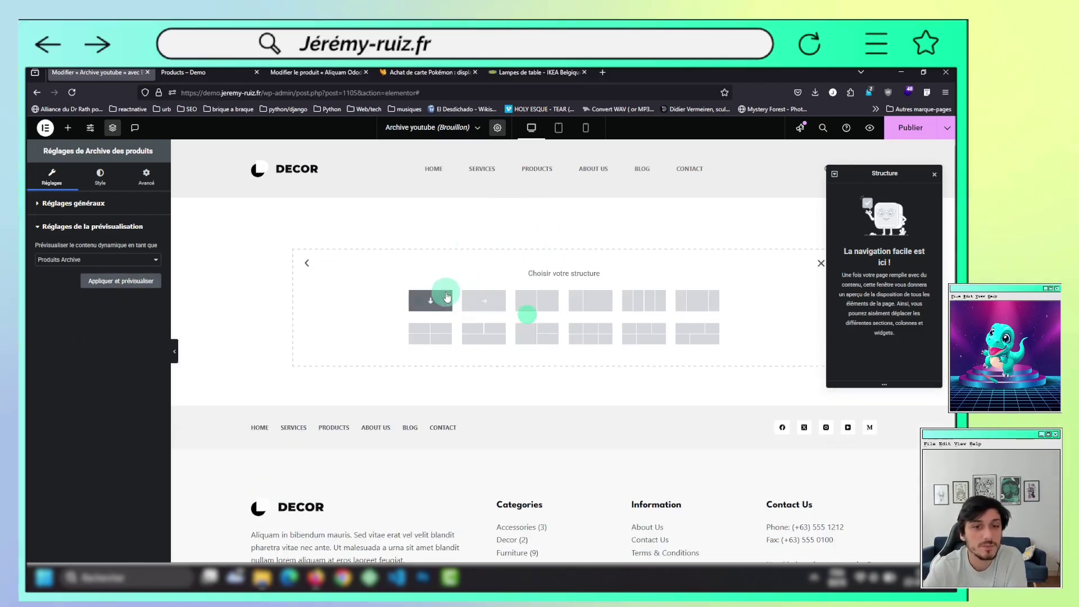
{"action": "left_click", "coordinate": [447, 297]}
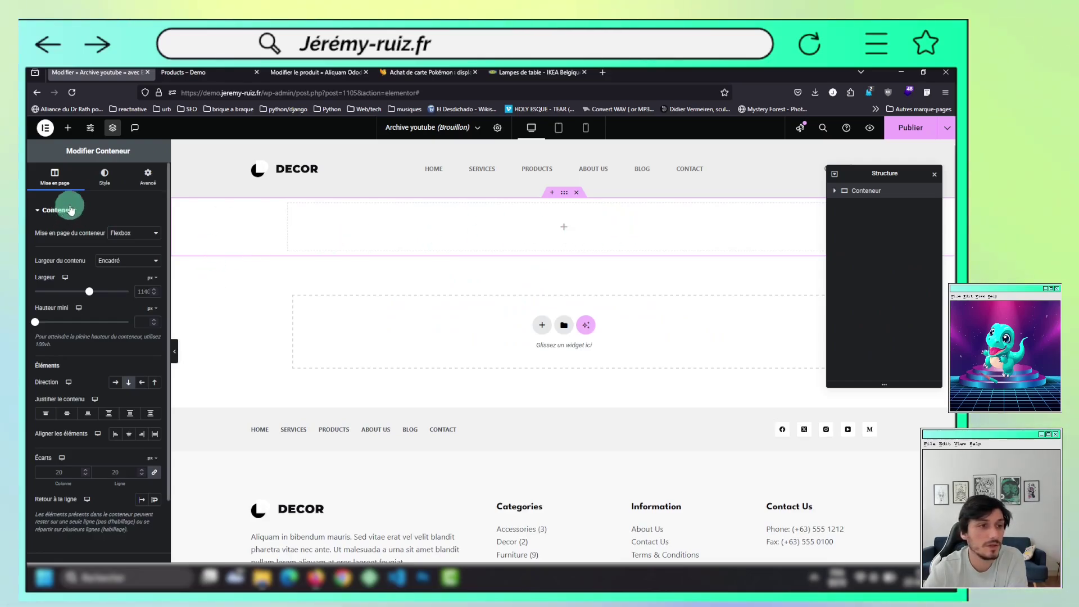
{"action": "left_click", "coordinate": [68, 128]}
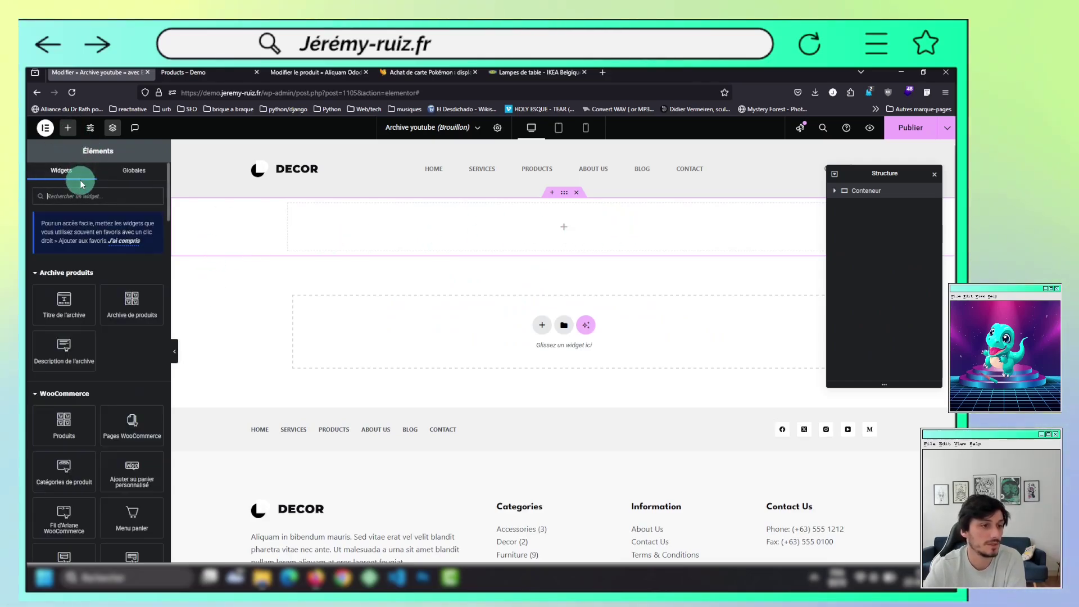
{"action": "type", "text": "bou"}
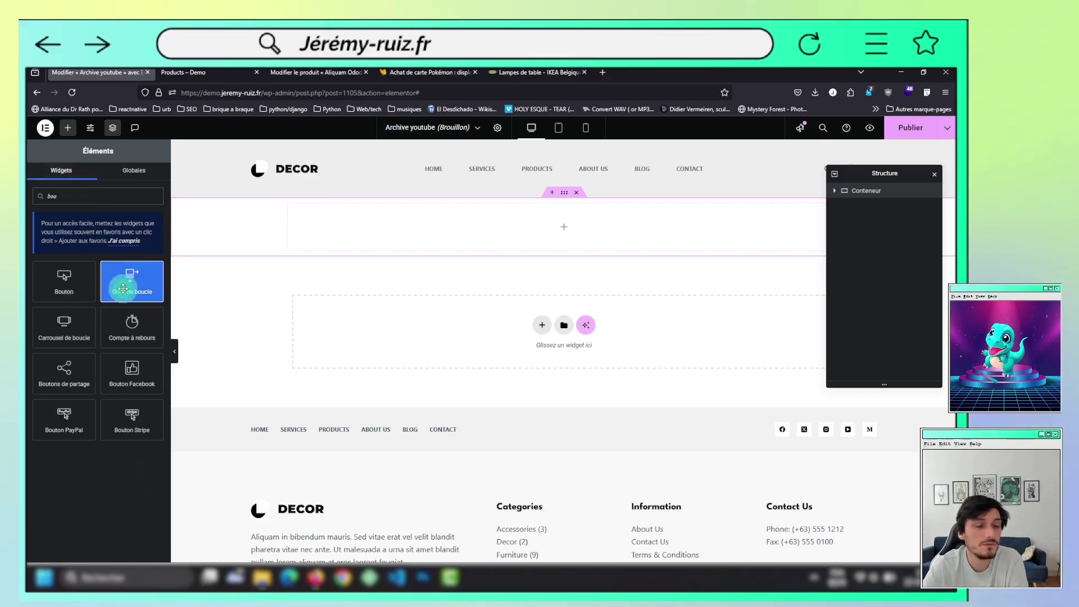
{"action": "left_click_drag", "start_coordinate": [125, 284], "coordinate": [468, 236]}
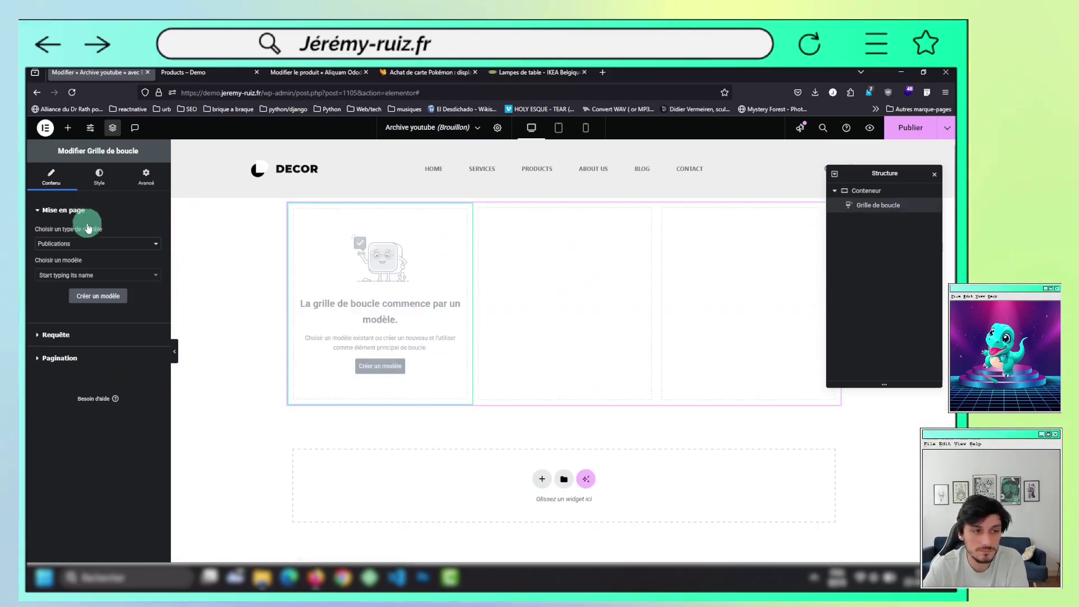
Assign the youtube template to the loop grid and set its template type to Produits
{"action": "left_click", "coordinate": [50, 276]}
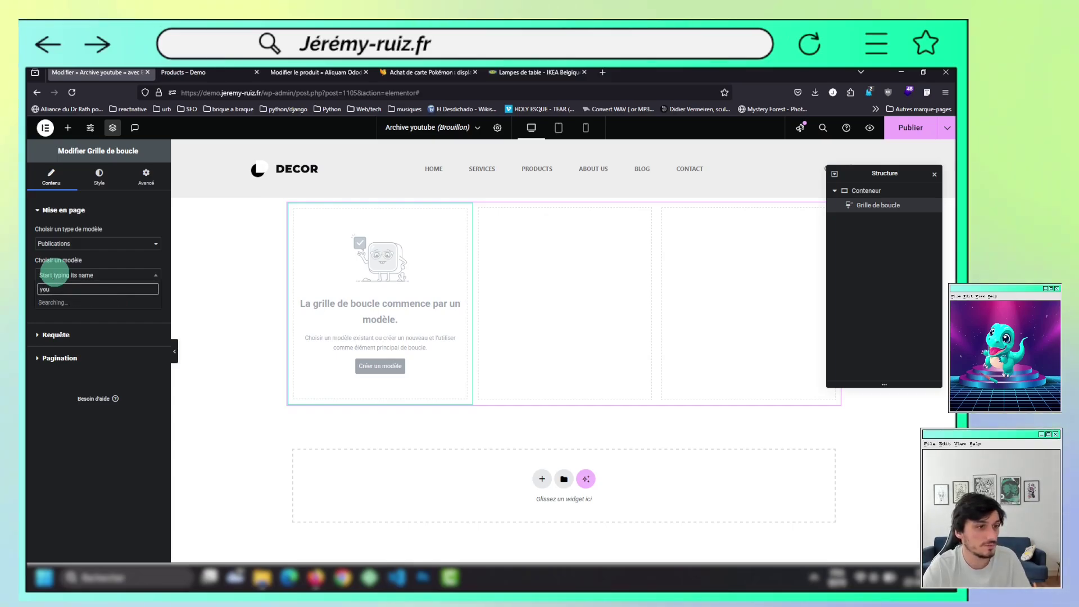
{"action": "left_click", "coordinate": [67, 302]}
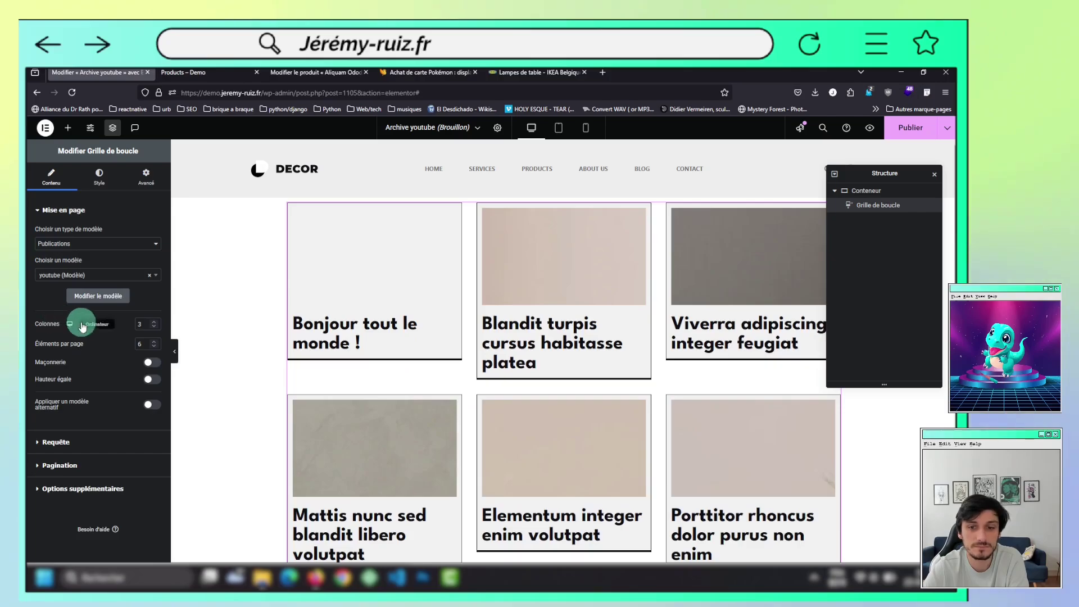
{"action": "left_click", "coordinate": [103, 242]}
{"action": "left_click", "coordinate": [80, 268]}
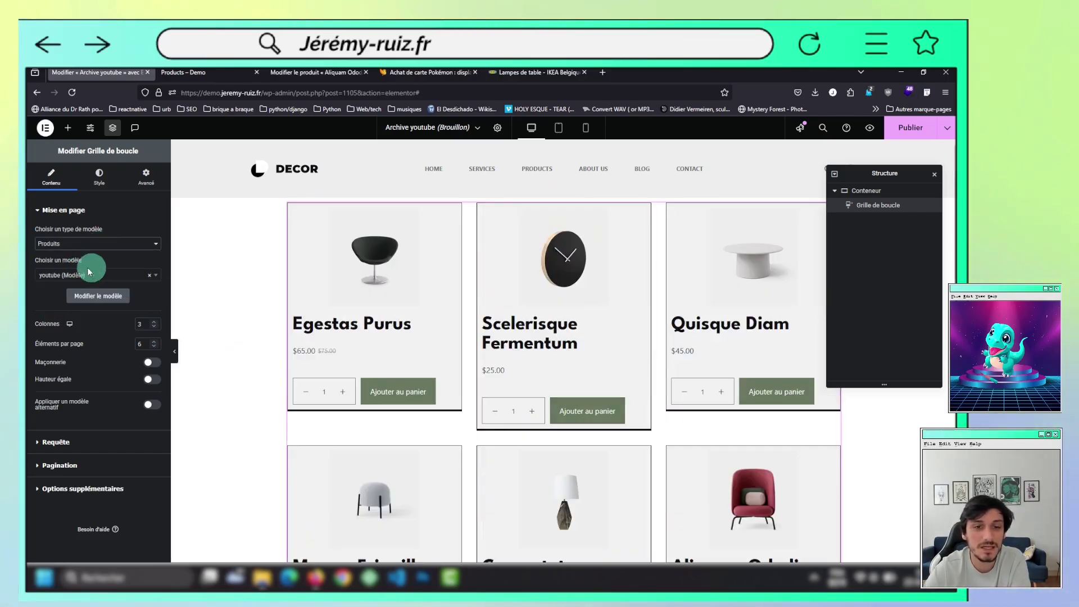
Enable equal height (Hauteur égale) for the loop grid's items and review the product cards
{"action": "scroll", "coordinate": [622, 373], "scroll_direction": "down", "scroll_amount": 2}
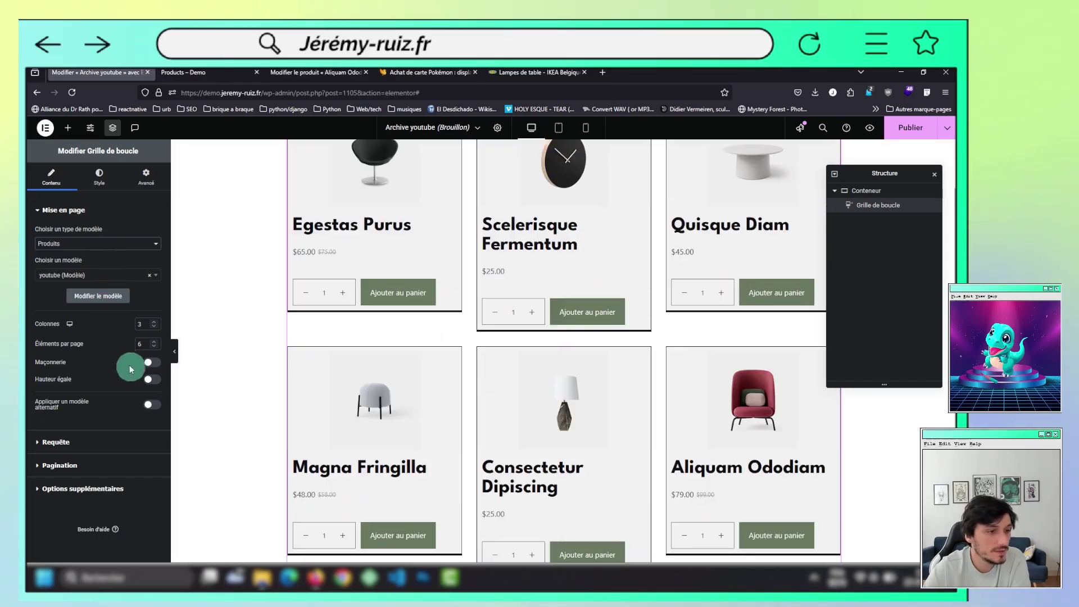
{"action": "left_click", "coordinate": [151, 379]}
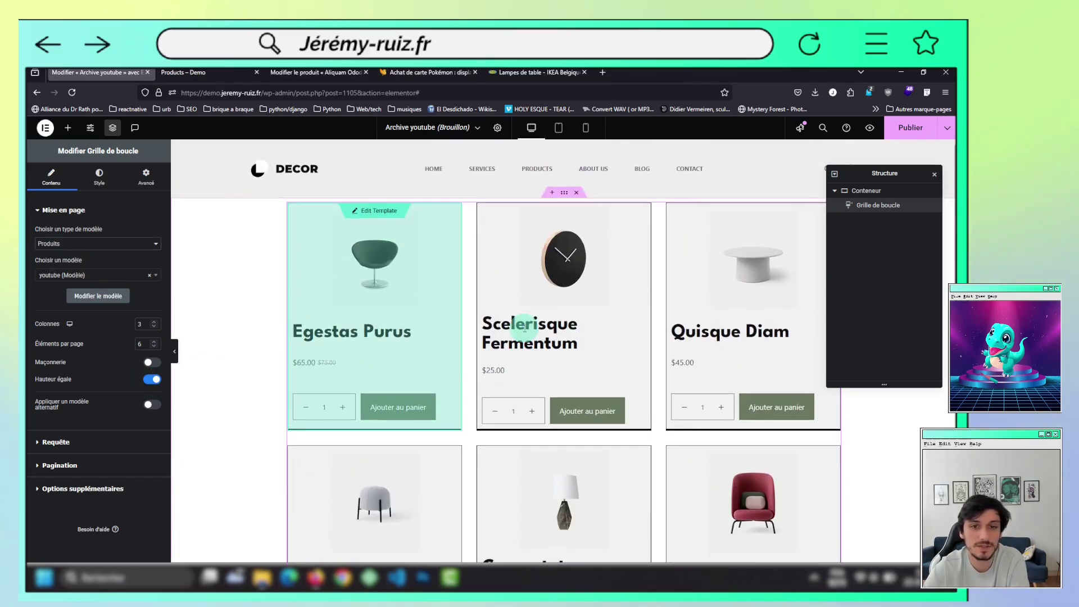
{"action": "scroll", "coordinate": [523, 331], "scroll_direction": "down", "scroll_amount": 2}
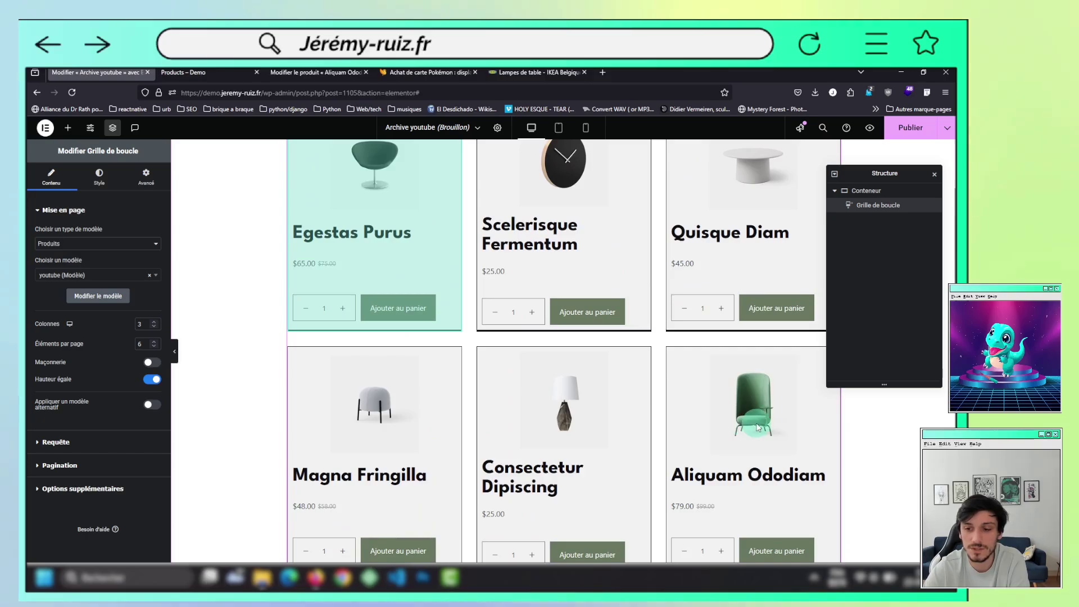
{"action": "scroll", "coordinate": [626, 378], "scroll_direction": "down", "scroll_amount": 4}
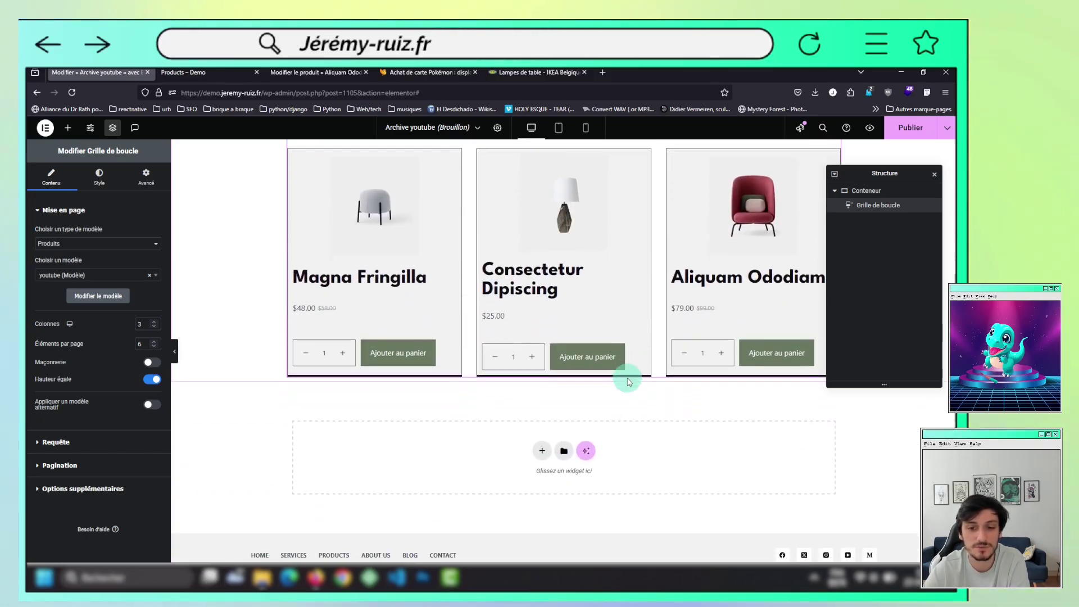
{"action": "scroll", "coordinate": [309, 335], "scroll_direction": "up", "scroll_amount": 6}
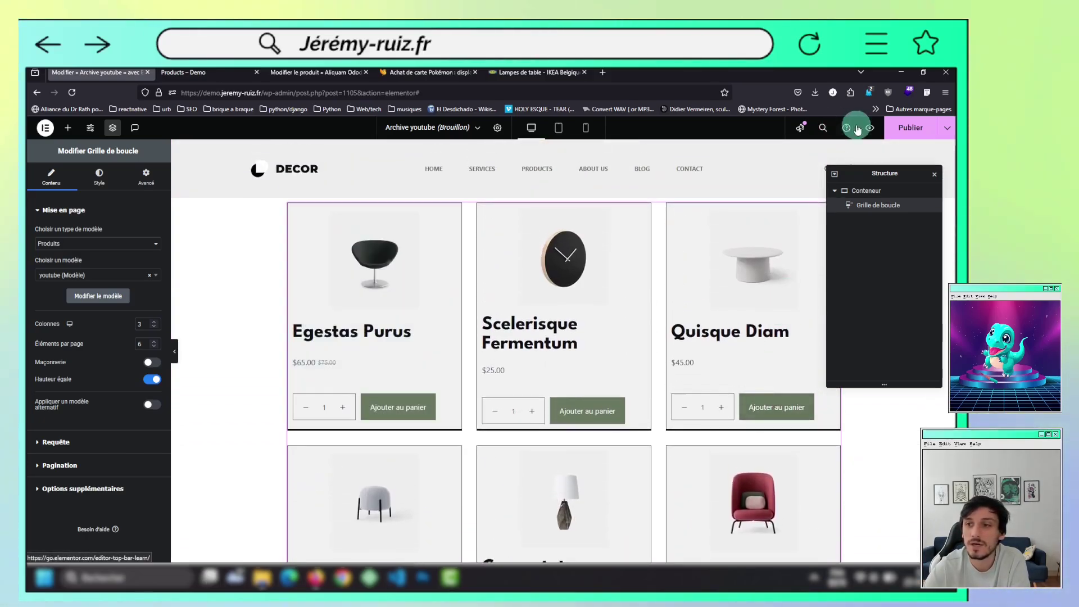
Publish the archive template with a display condition that includes Toutes les archives produits
{"action": "left_click", "coordinate": [906, 128]}
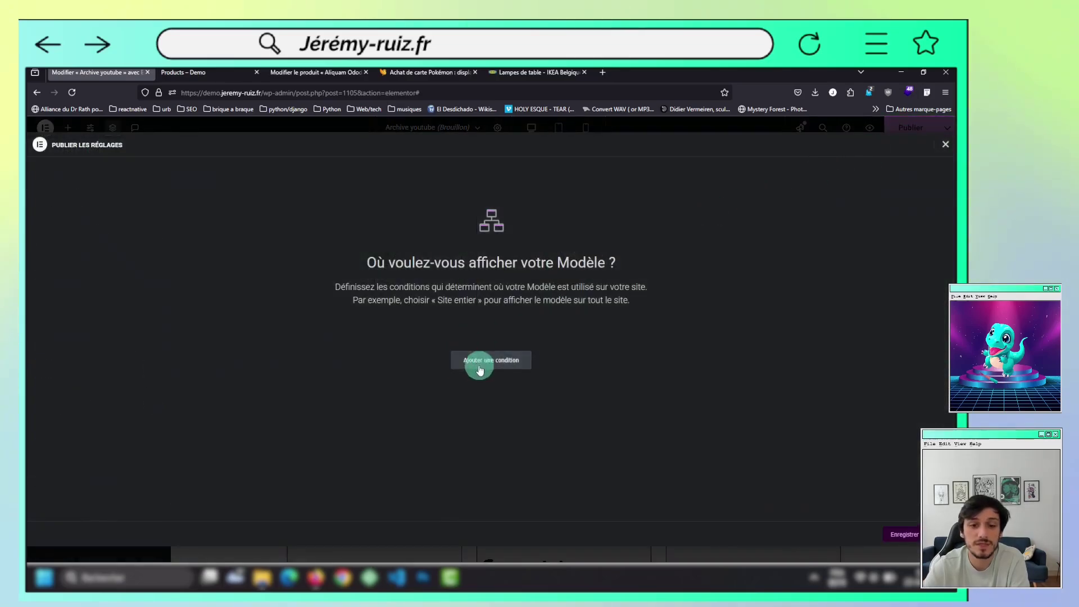
{"action": "left_click", "coordinate": [479, 370]}
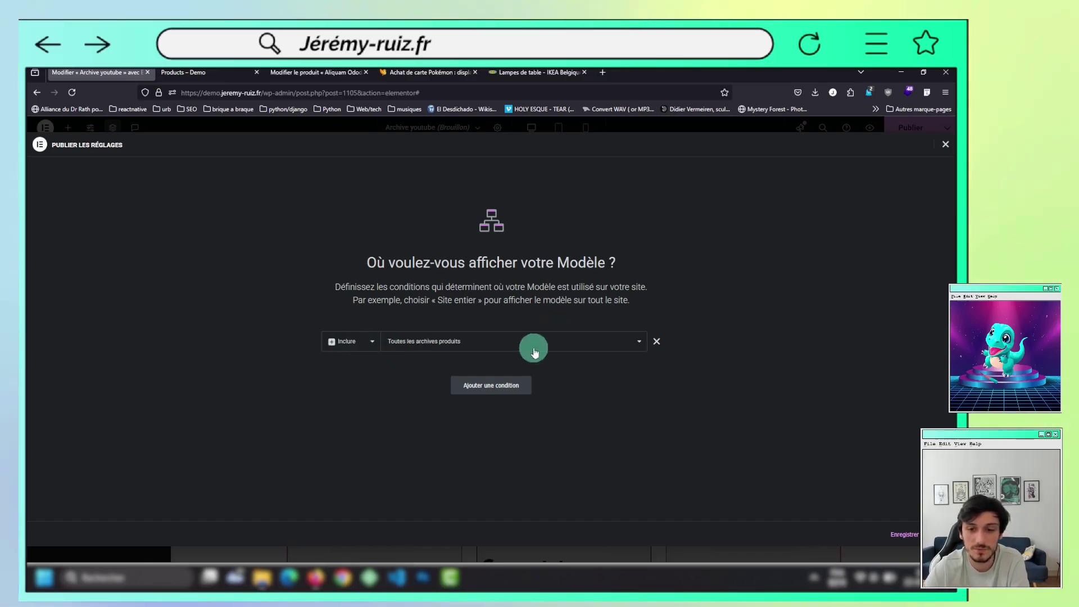
{"action": "left_click", "coordinate": [901, 533]}
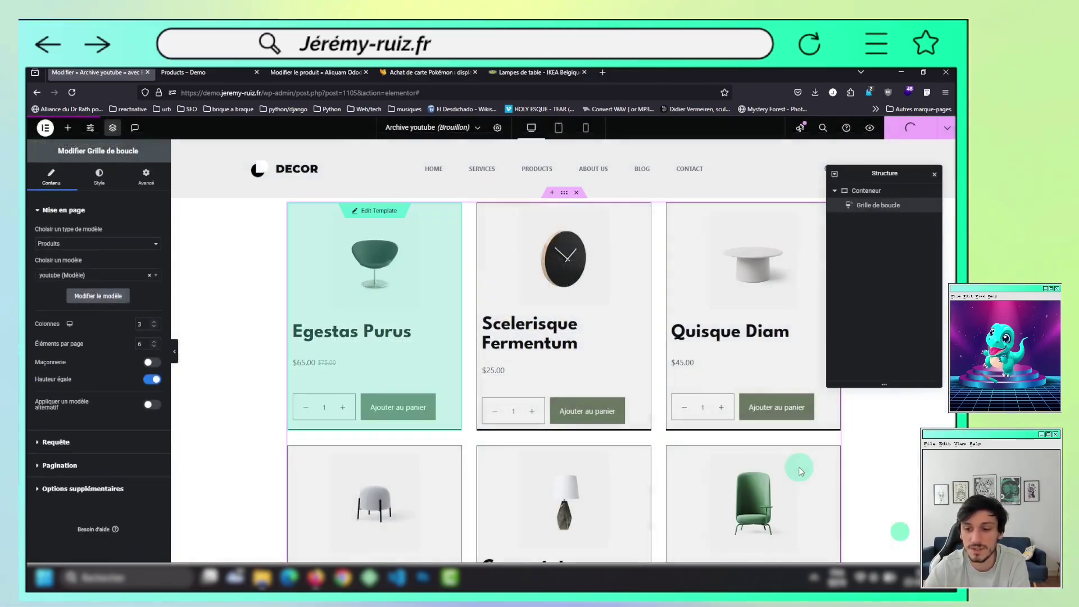
Review the product cards of the new archive layout on the shop's Products page
{"action": "key", "text": "ctrl+Tab"}
{"action": "scroll", "coordinate": [107, 266], "scroll_direction": "down", "scroll_amount": 5}
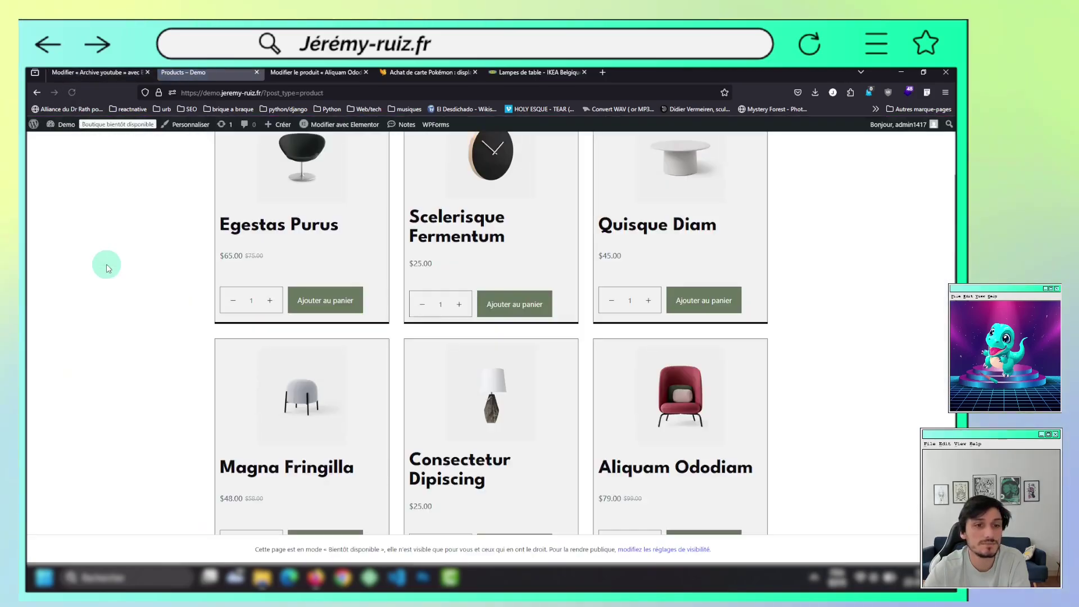
{"action": "scroll", "coordinate": [135, 275], "scroll_direction": "up", "scroll_amount": 2}
{"action": "scroll", "coordinate": [692, 329], "scroll_direction": "down", "scroll_amount": 1}
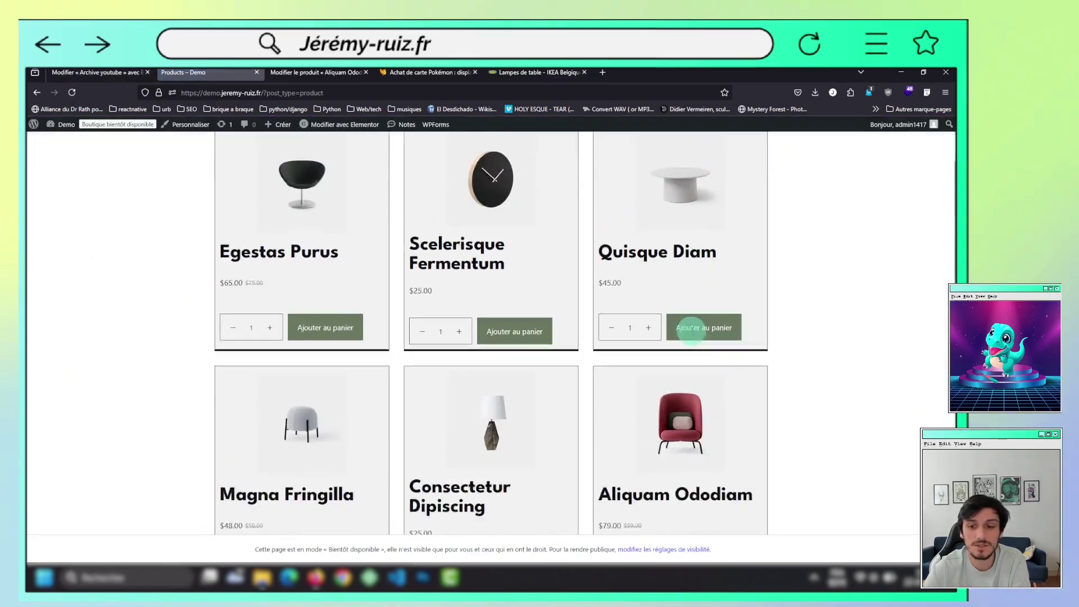
Check the hover image swap on the Aliquam Ododiam card, then open the youtube loop template for editing from the archive template
{"action": "scroll", "coordinate": [691, 329], "scroll_direction": "down", "scroll_amount": 2}
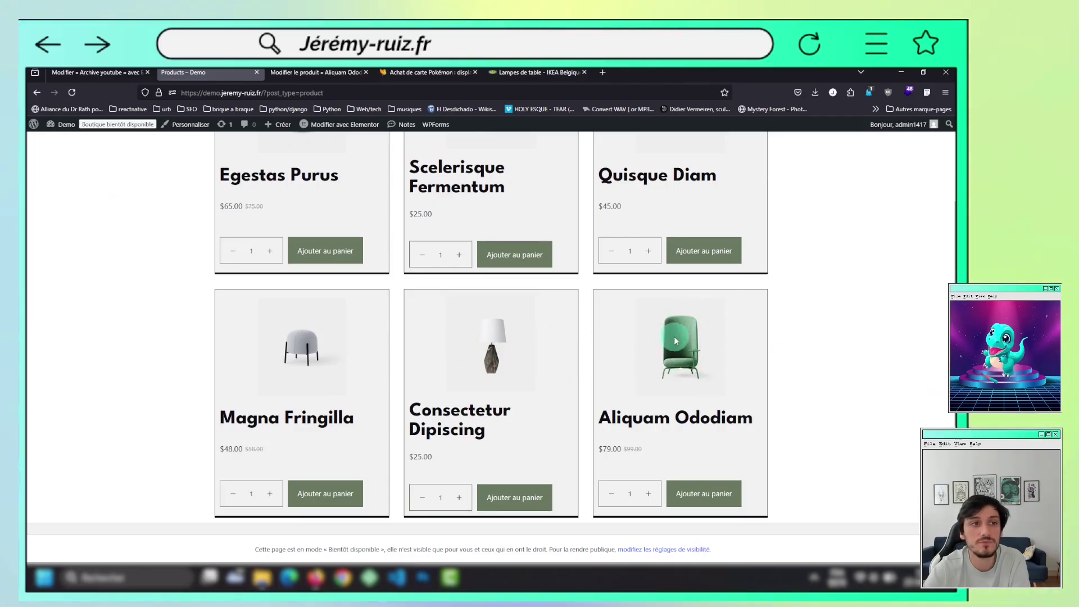
{"action": "left_click", "coordinate": [89, 72]}
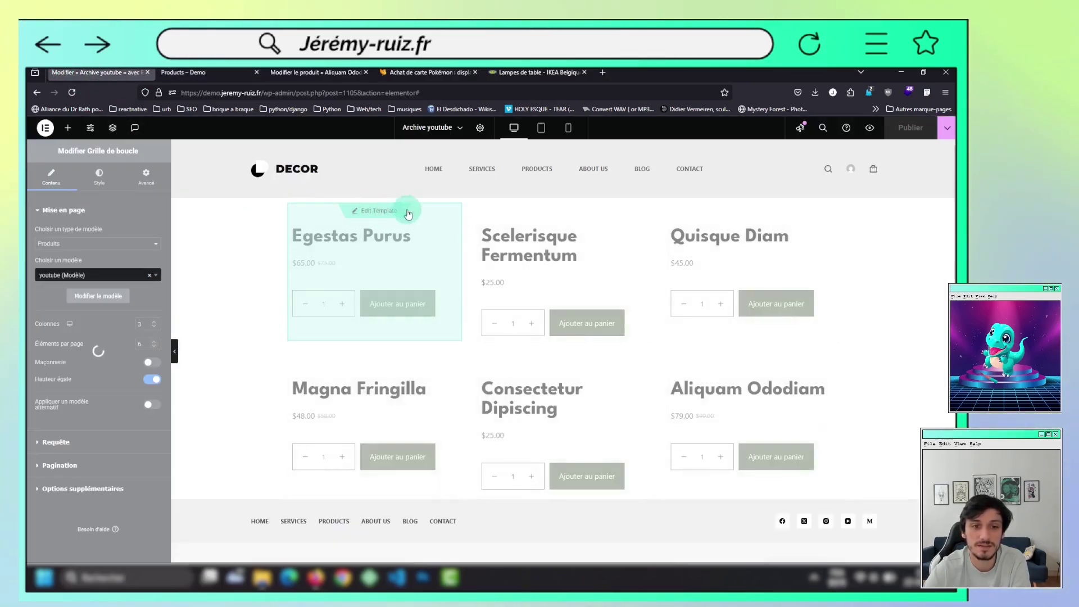
{"action": "left_click", "coordinate": [394, 212]}
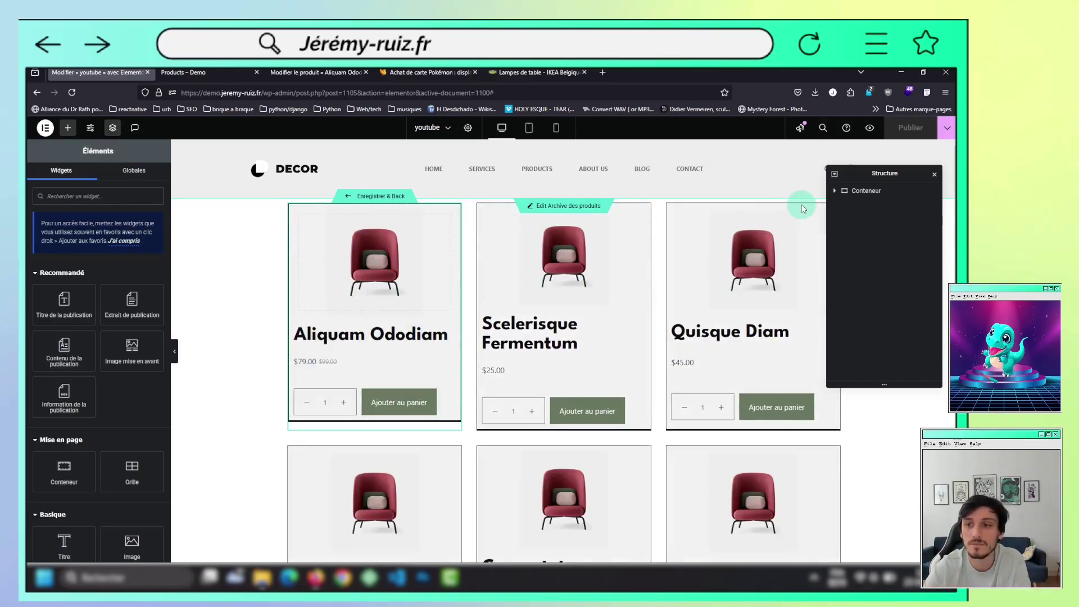
Set the hover (Au survol) background transition duration of the inner image container to 0.8 s
{"action": "left_click", "coordinate": [857, 205]}
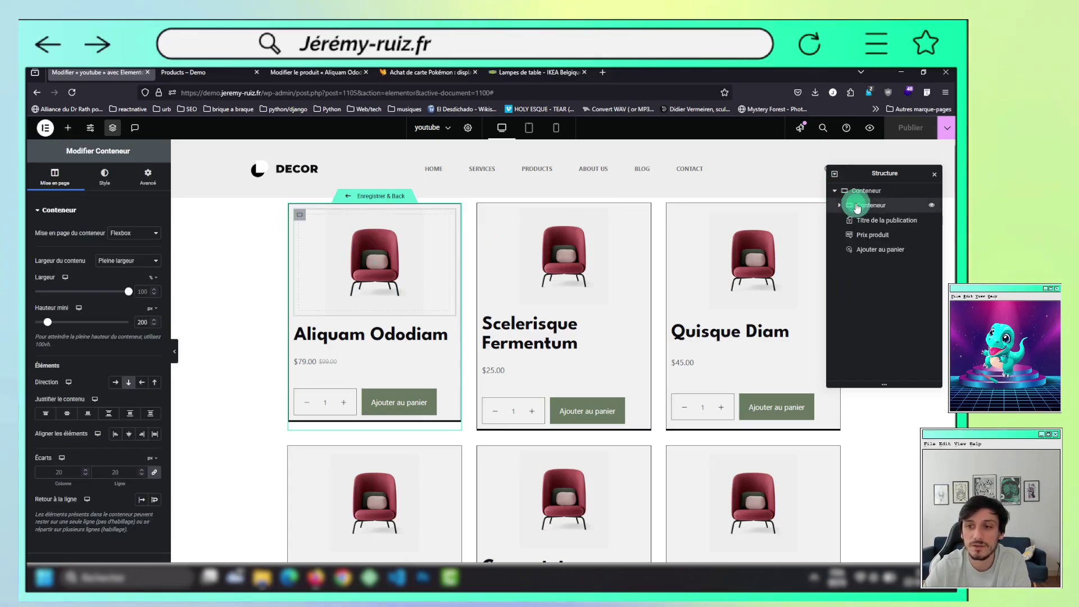
{"action": "left_click", "coordinate": [105, 176]}
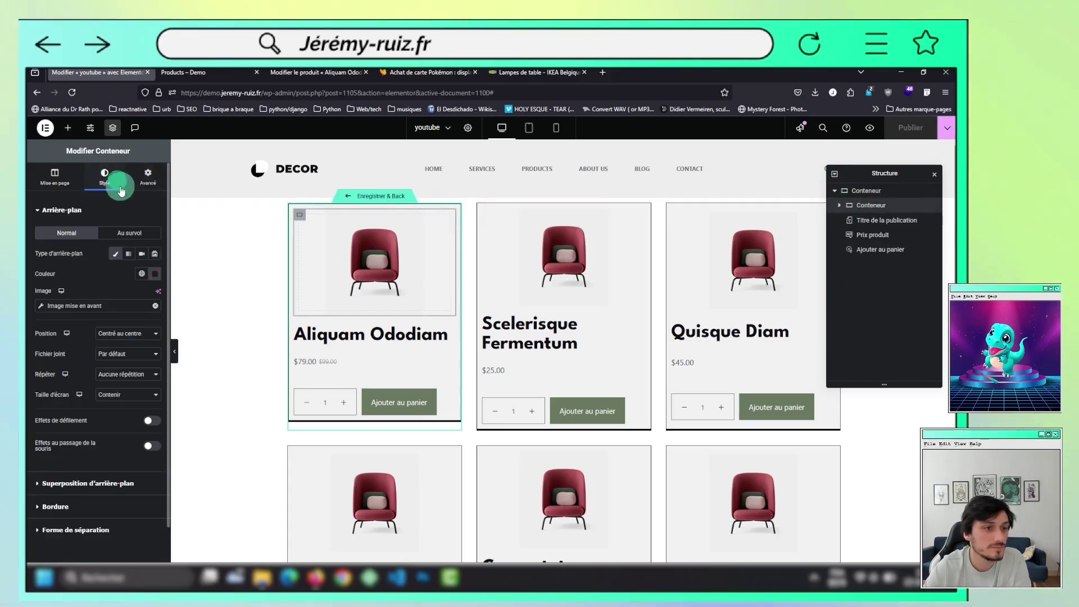
{"action": "left_click", "coordinate": [133, 231]}
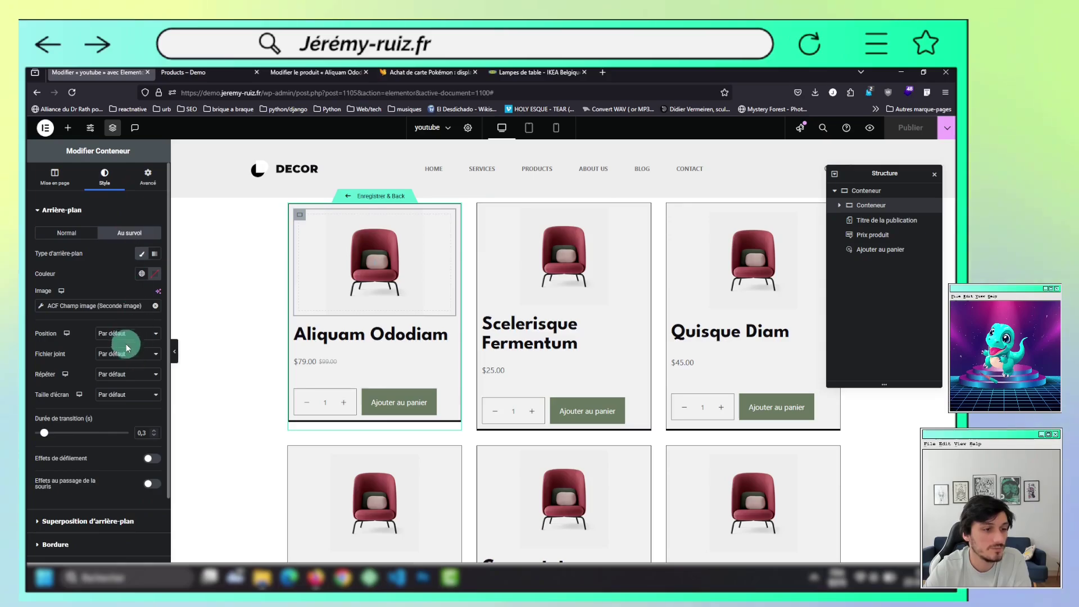
{"action": "left_click", "coordinate": [157, 432]}
{"action": "left_click", "coordinate": [156, 431]}
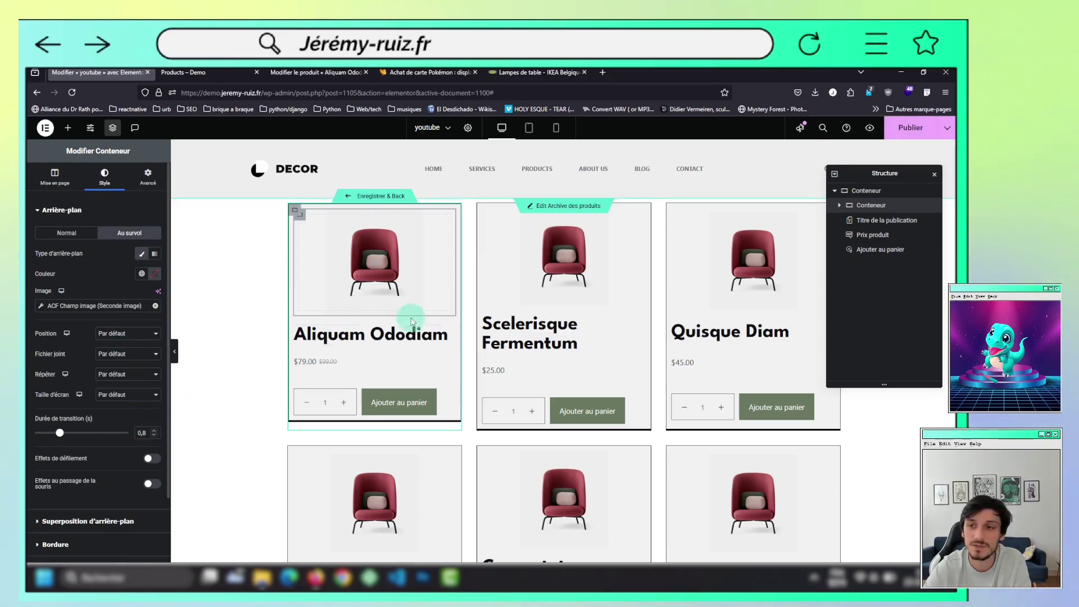
Publish the updated youtube loop template and reload the shop's Products page
{"action": "left_click", "coordinate": [908, 129]}
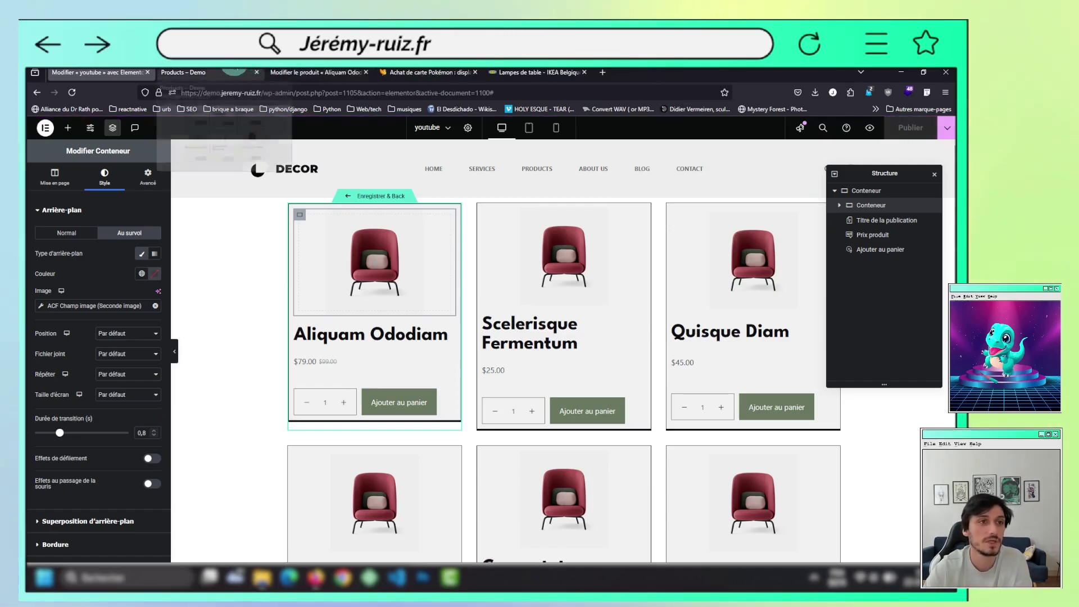
{"action": "left_click", "coordinate": [184, 73]}
{"action": "left_click", "coordinate": [72, 92]}
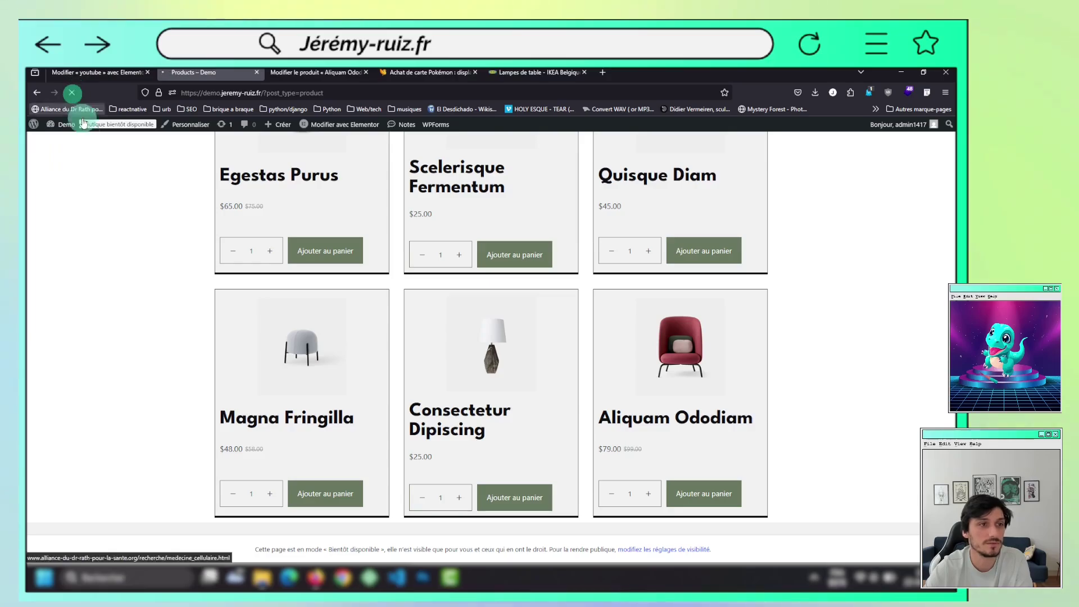